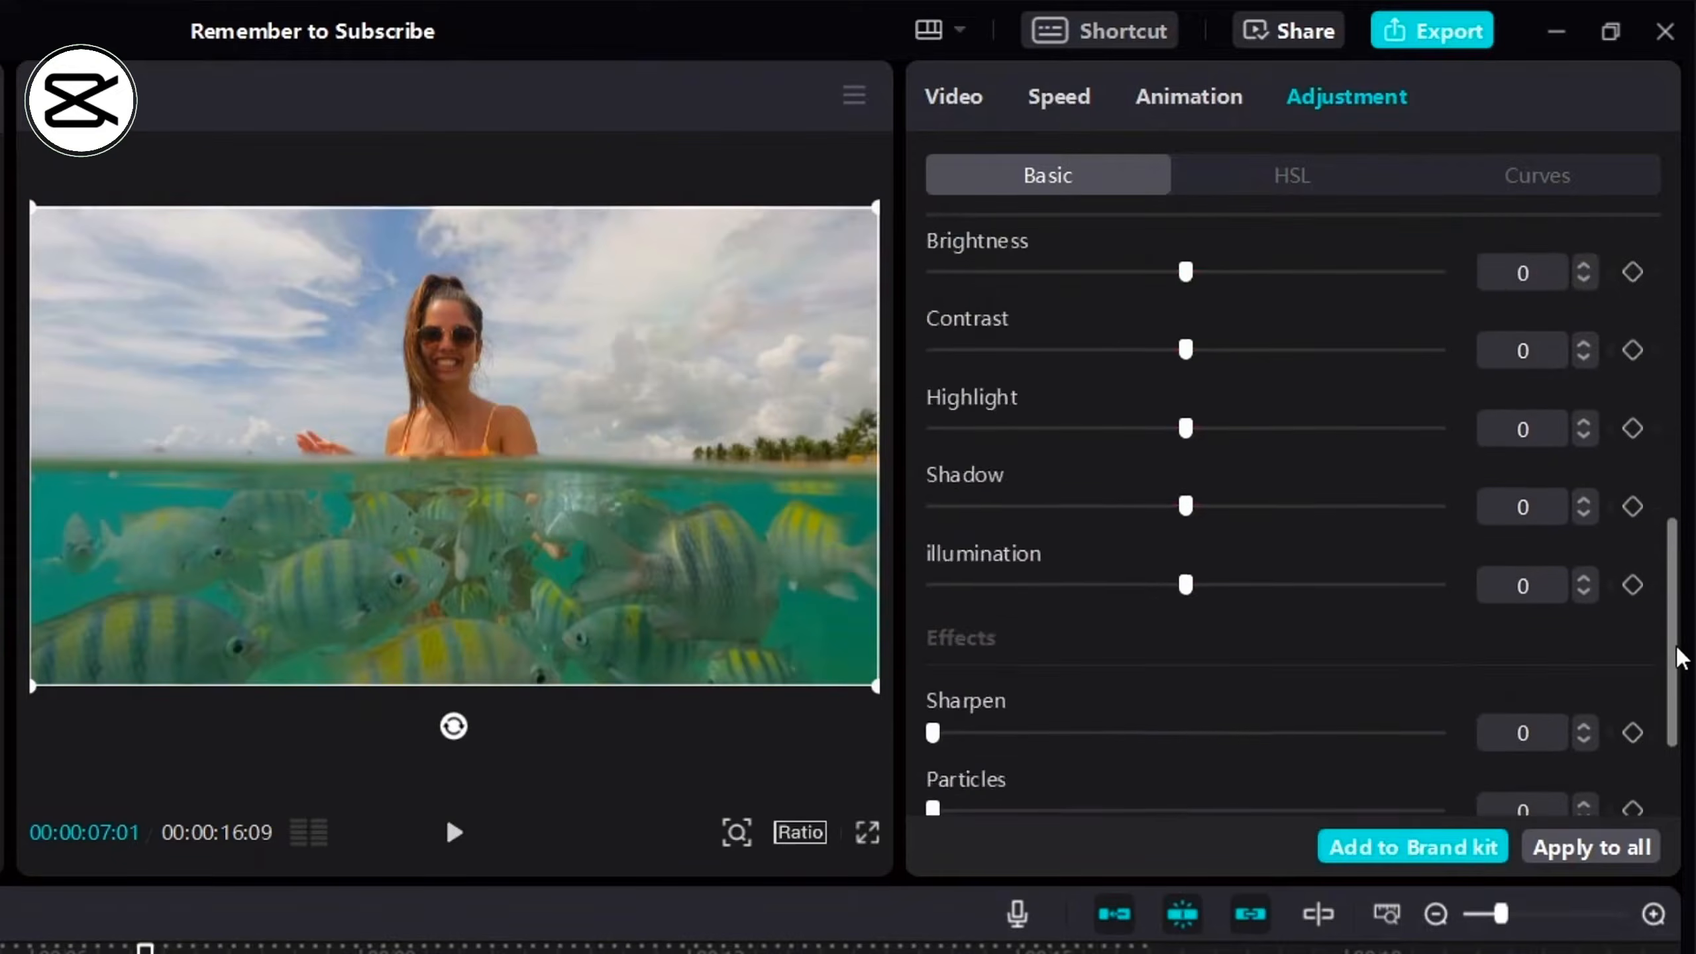
# - Look through the clip's HSL color channels, from red and orange through to magenta
pyautogui.click(1275, 184)
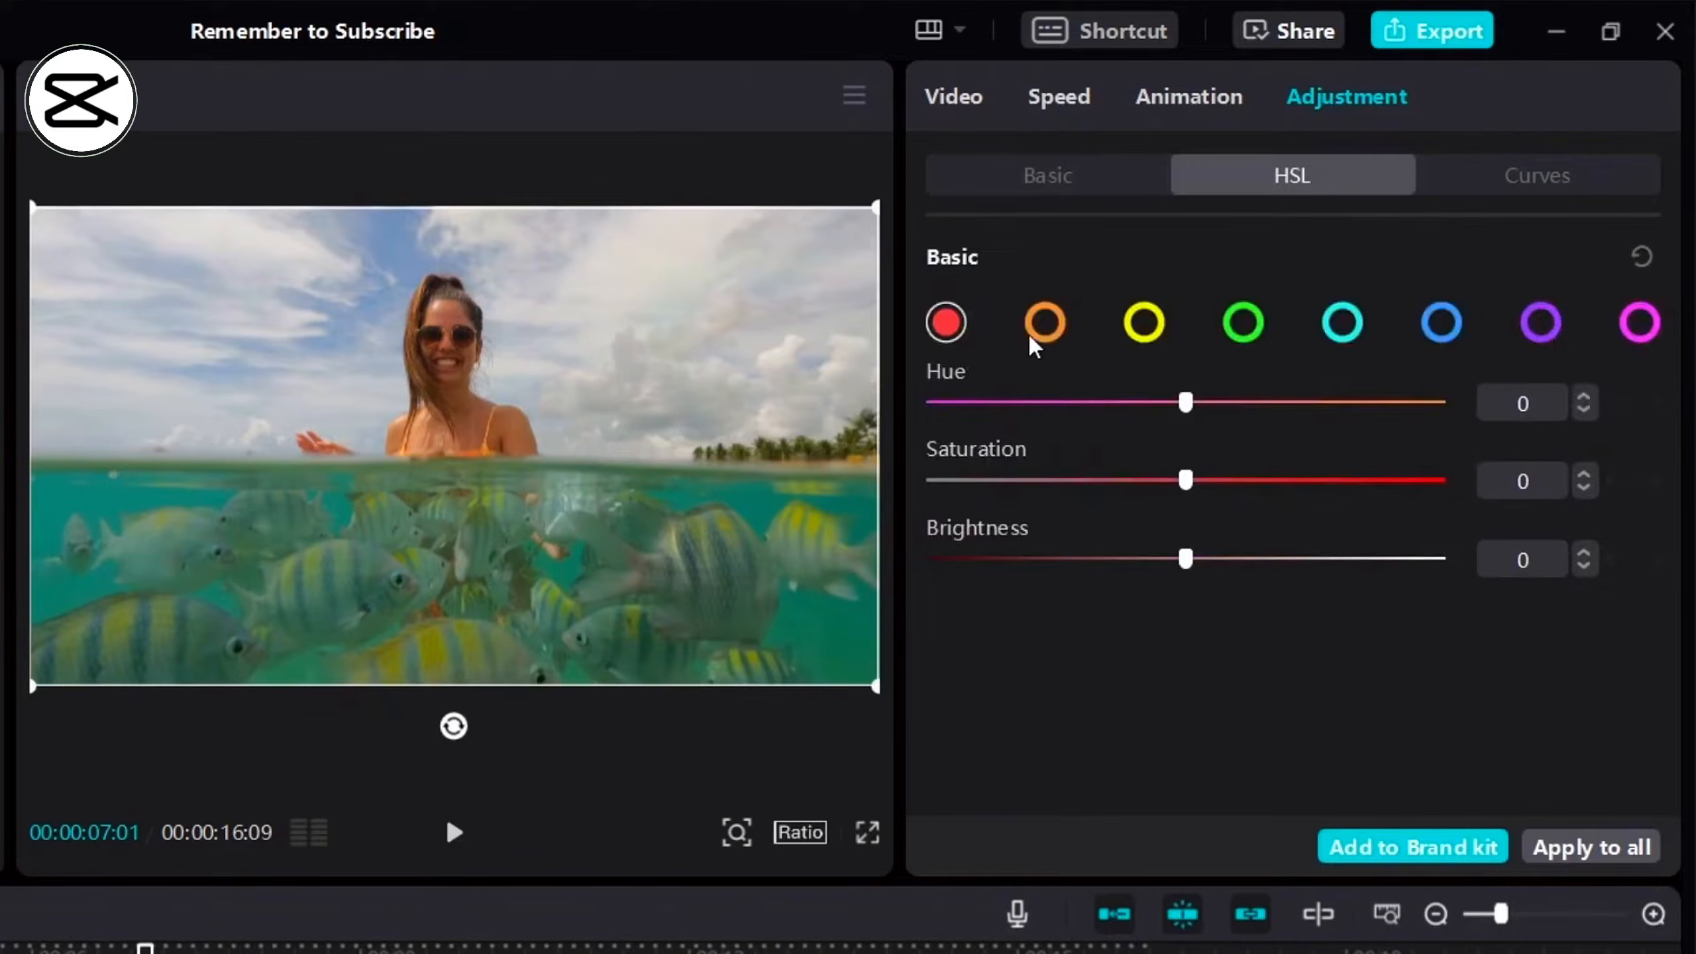
pyautogui.click(1049, 326)
pyautogui.click(1148, 325)
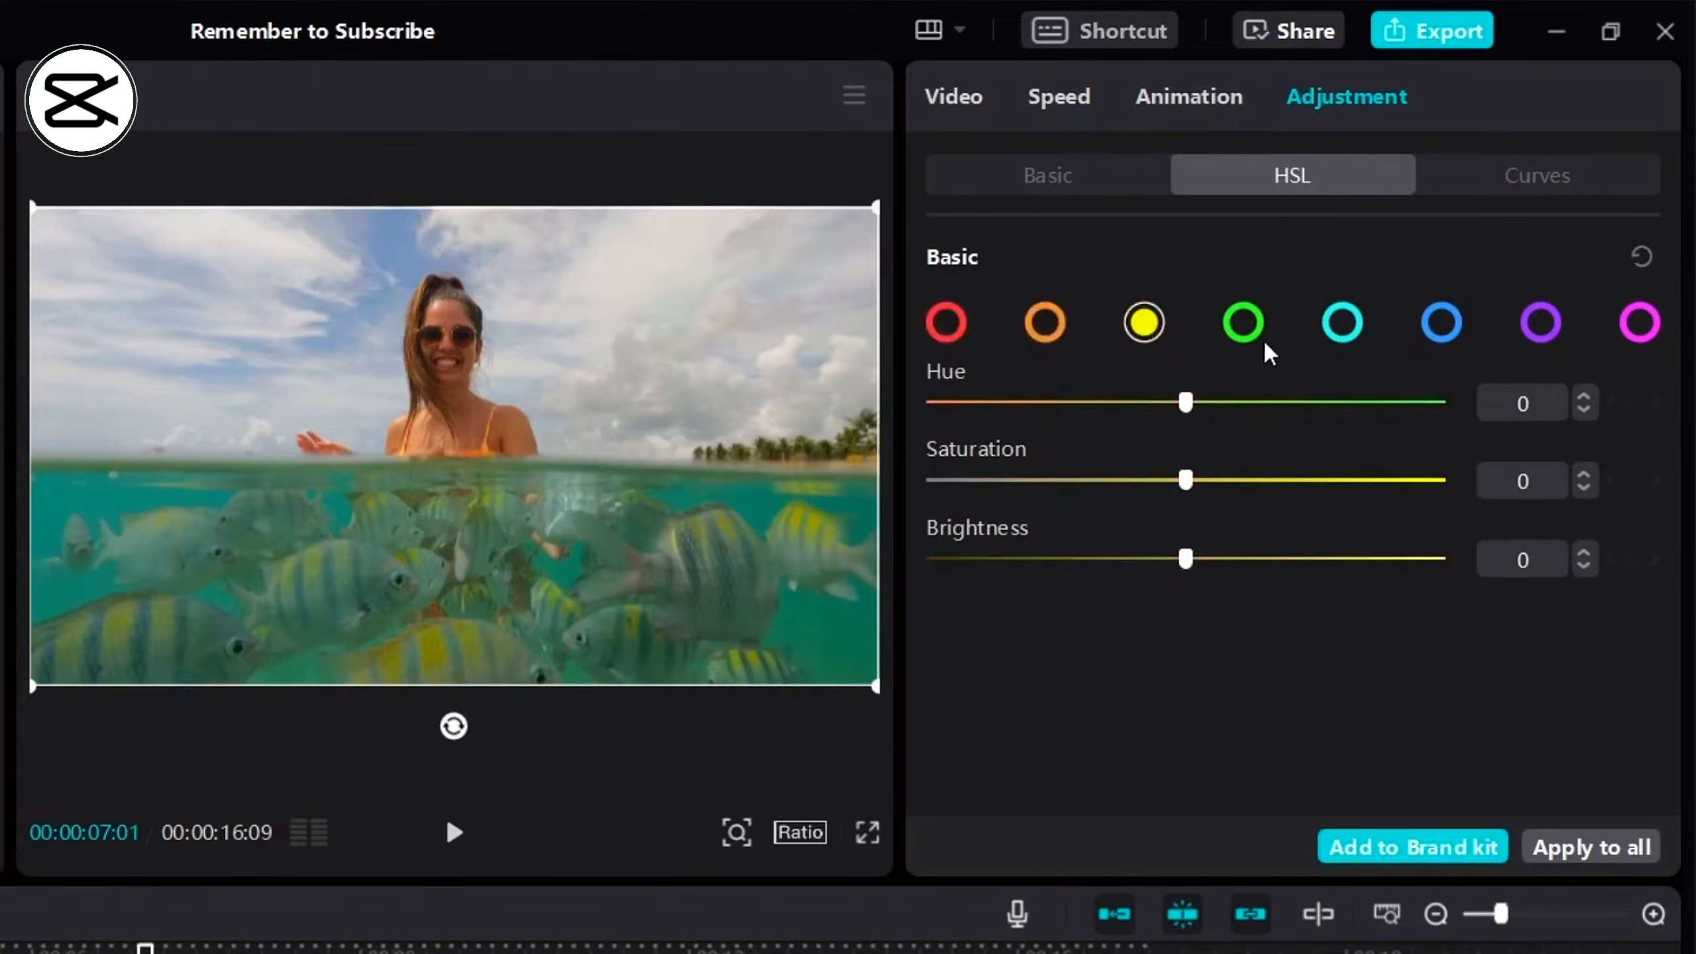
pyautogui.click(1247, 329)
pyautogui.click(1344, 327)
pyautogui.click(1440, 327)
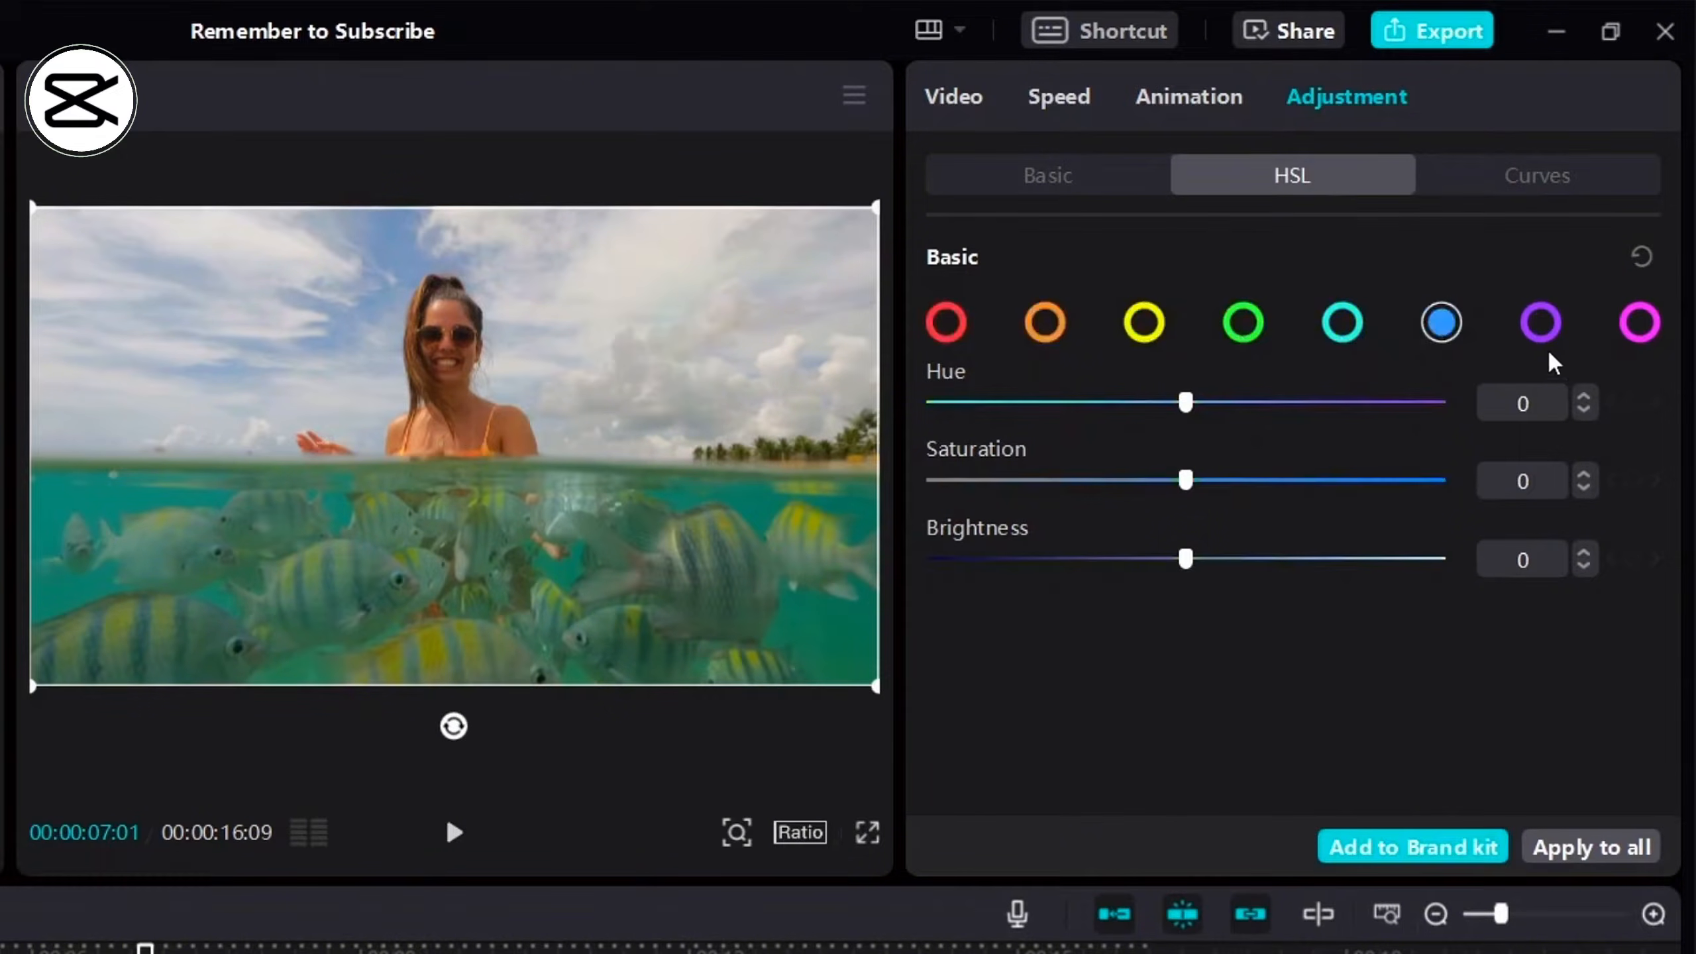
pyautogui.click(1541, 326)
pyautogui.click(1636, 329)
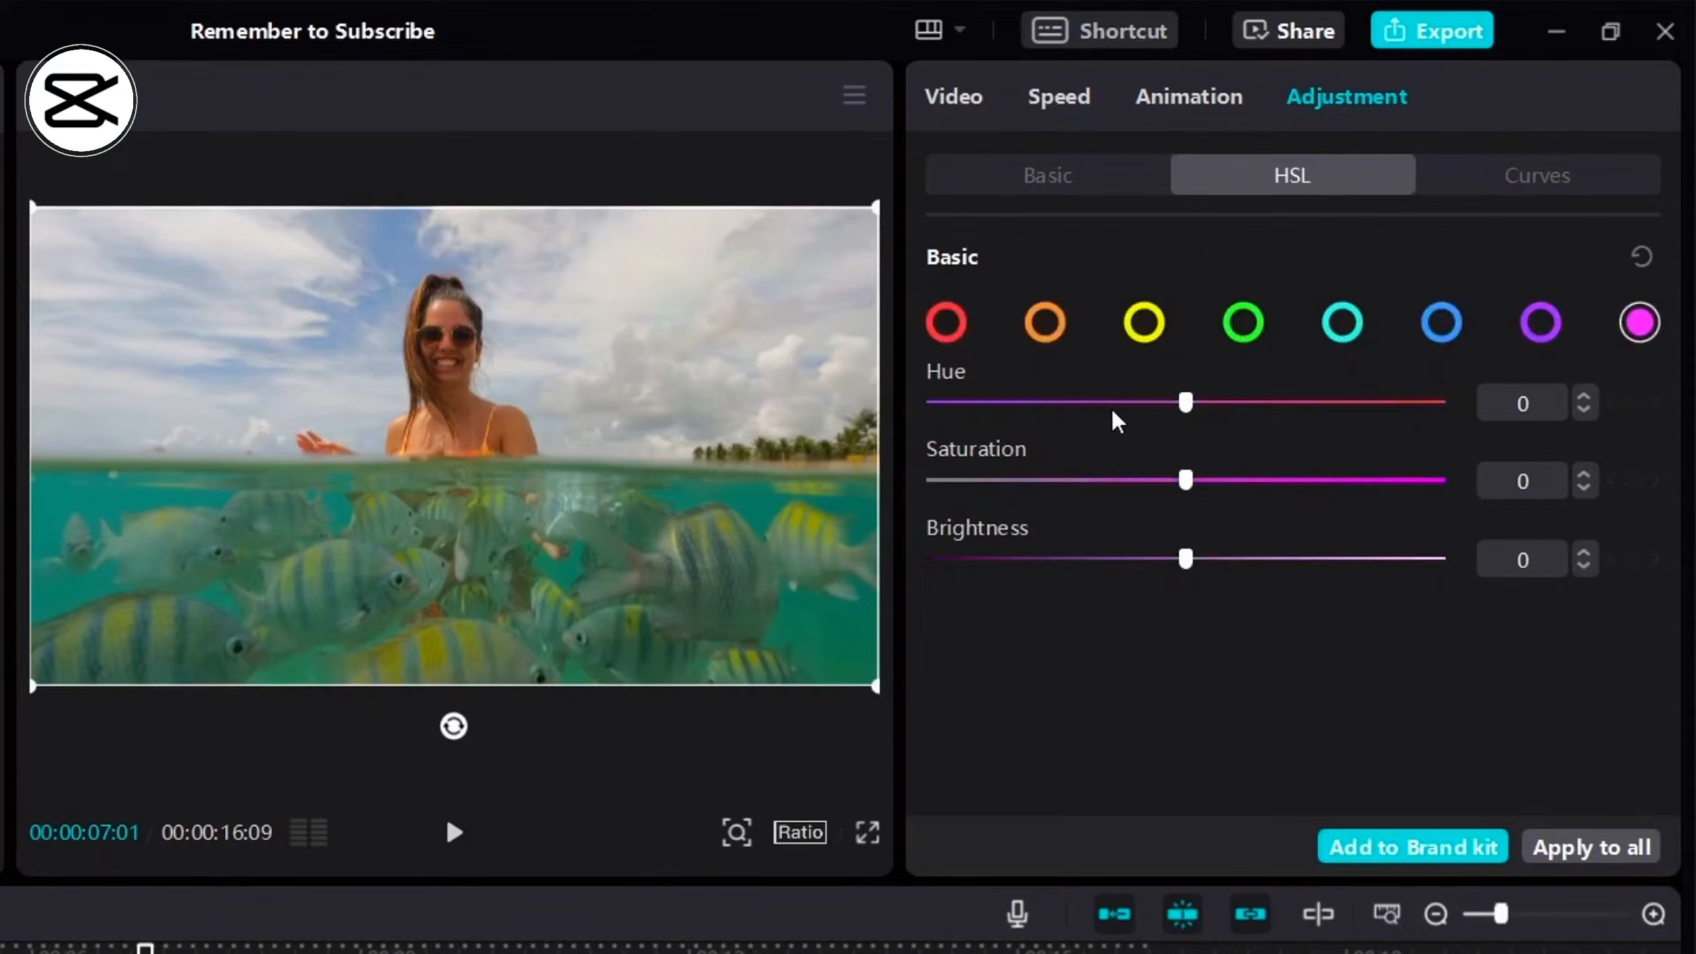
# - Try the clip's basic Temp and Hue adjustments at their maximum values
pyautogui.click(1121, 184)
pyautogui.scroll(-4, 1681, 322)
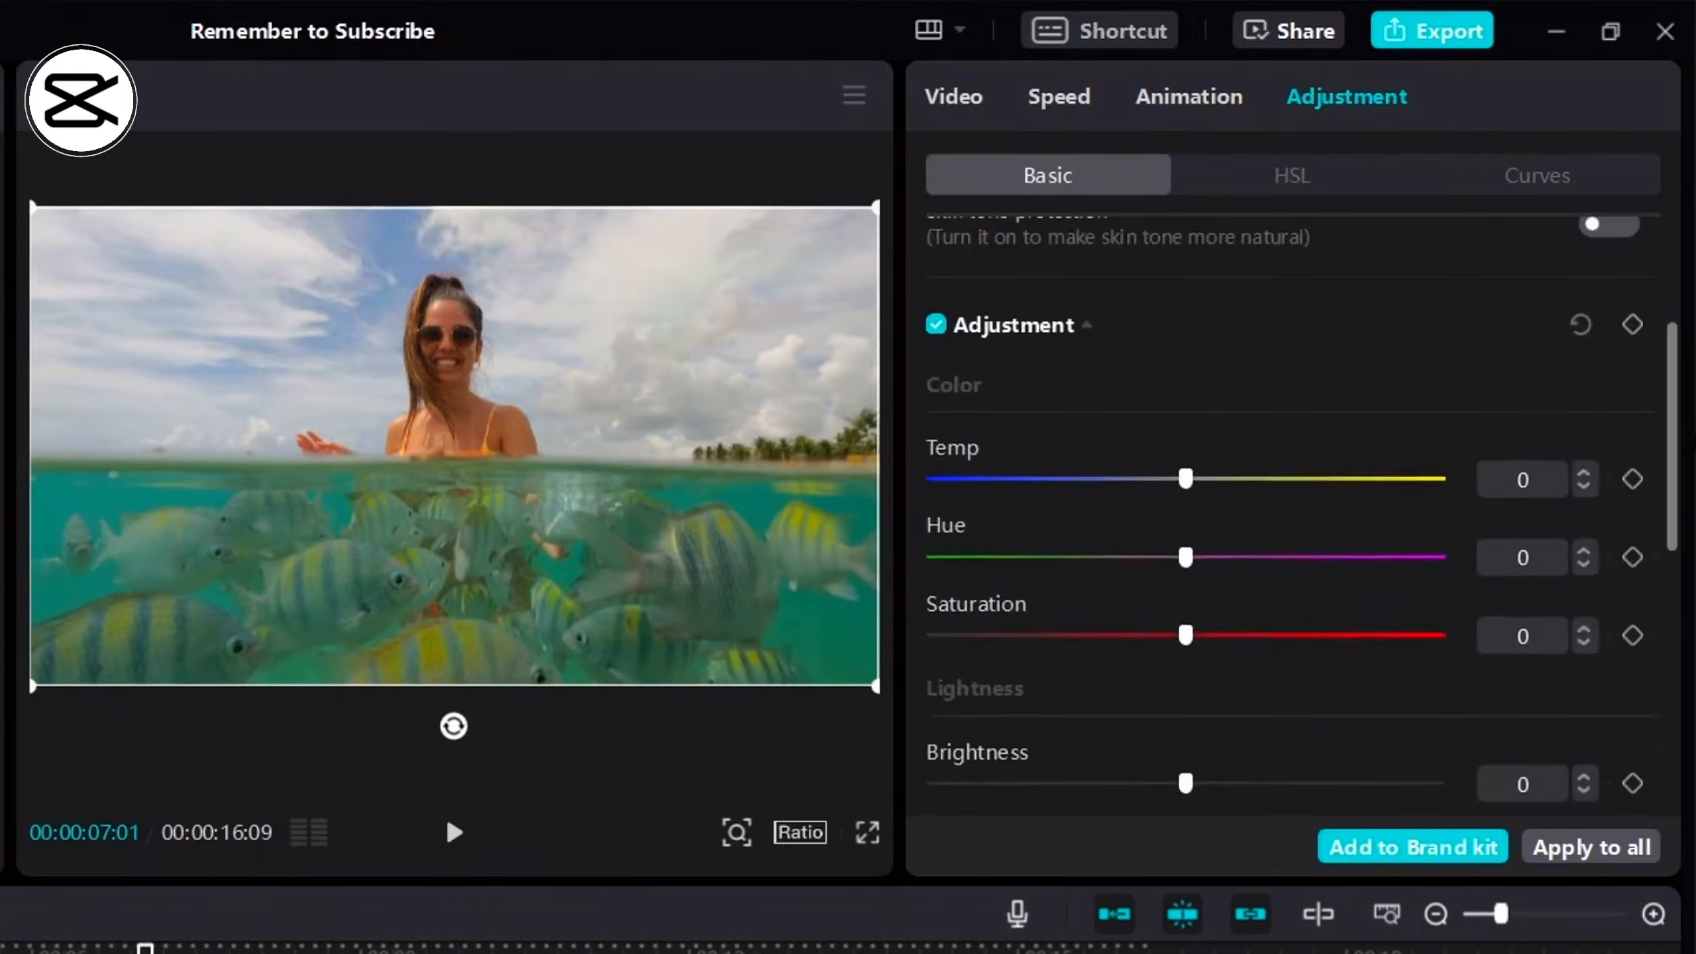
pyautogui.scroll(-2, 1301, 521)
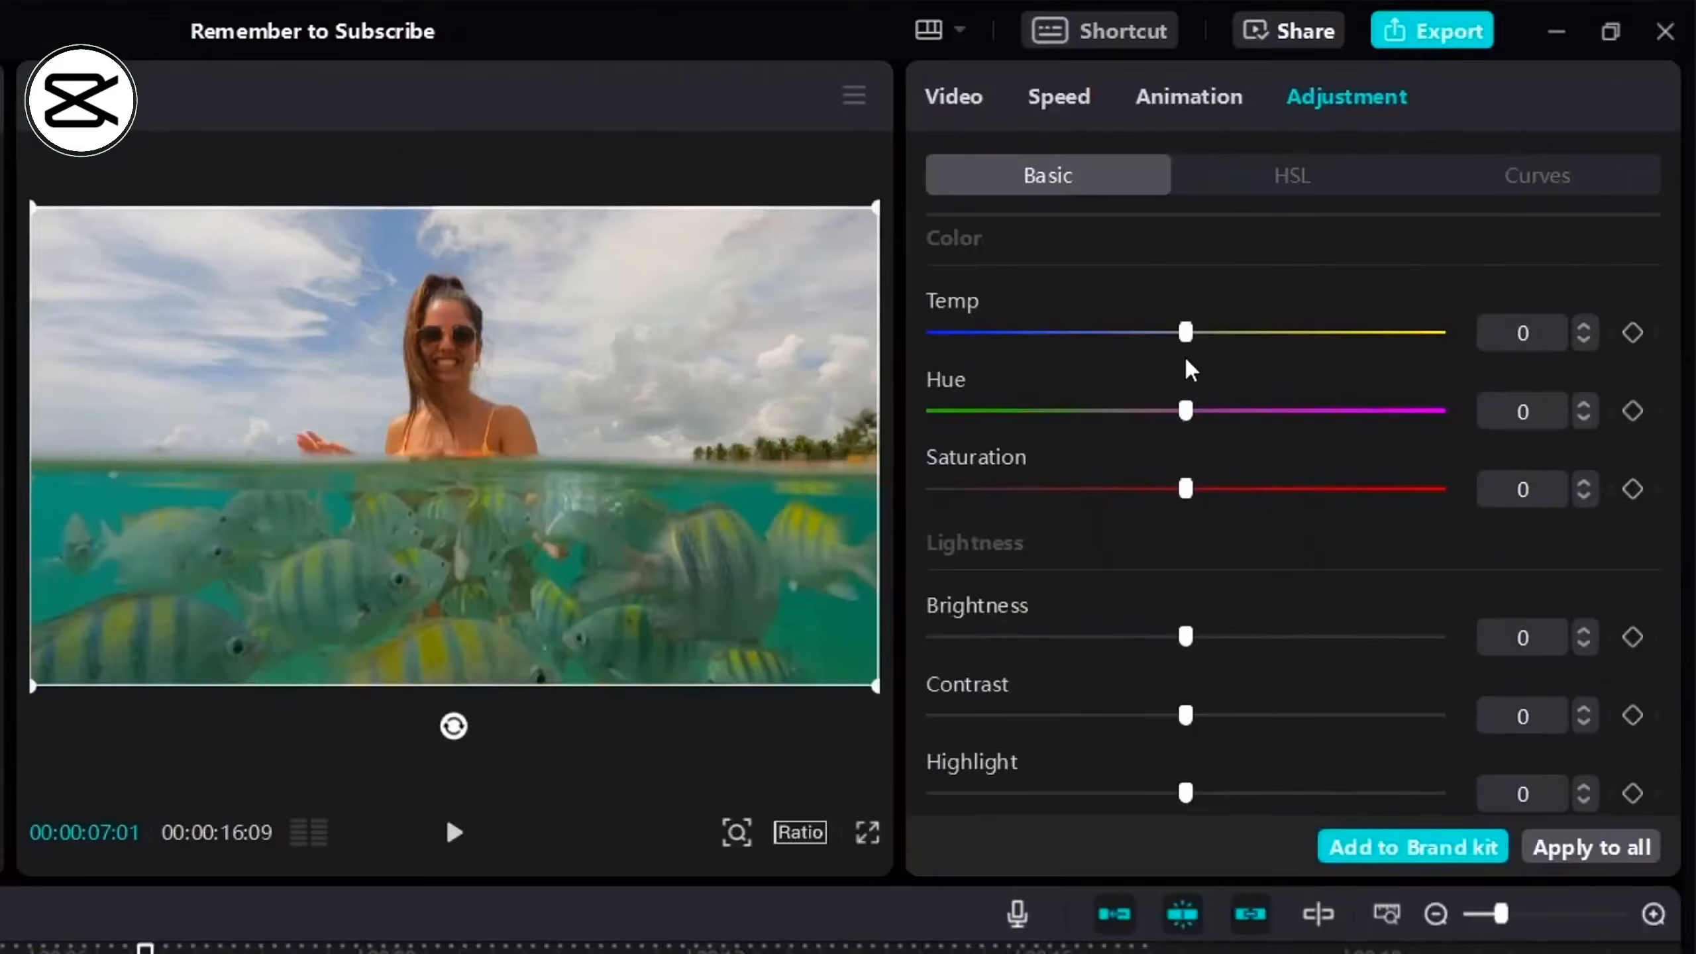
pyautogui.moveTo(1166, 342); pyautogui.dragTo(1443, 361)
pyautogui.moveTo(1184, 412); pyautogui.dragTo(1446, 422)
# - Review the hue, saturation and brightness controls of all eight HSL colors, one color at a time
pyautogui.click(1284, 190)
pyautogui.click(946, 322)
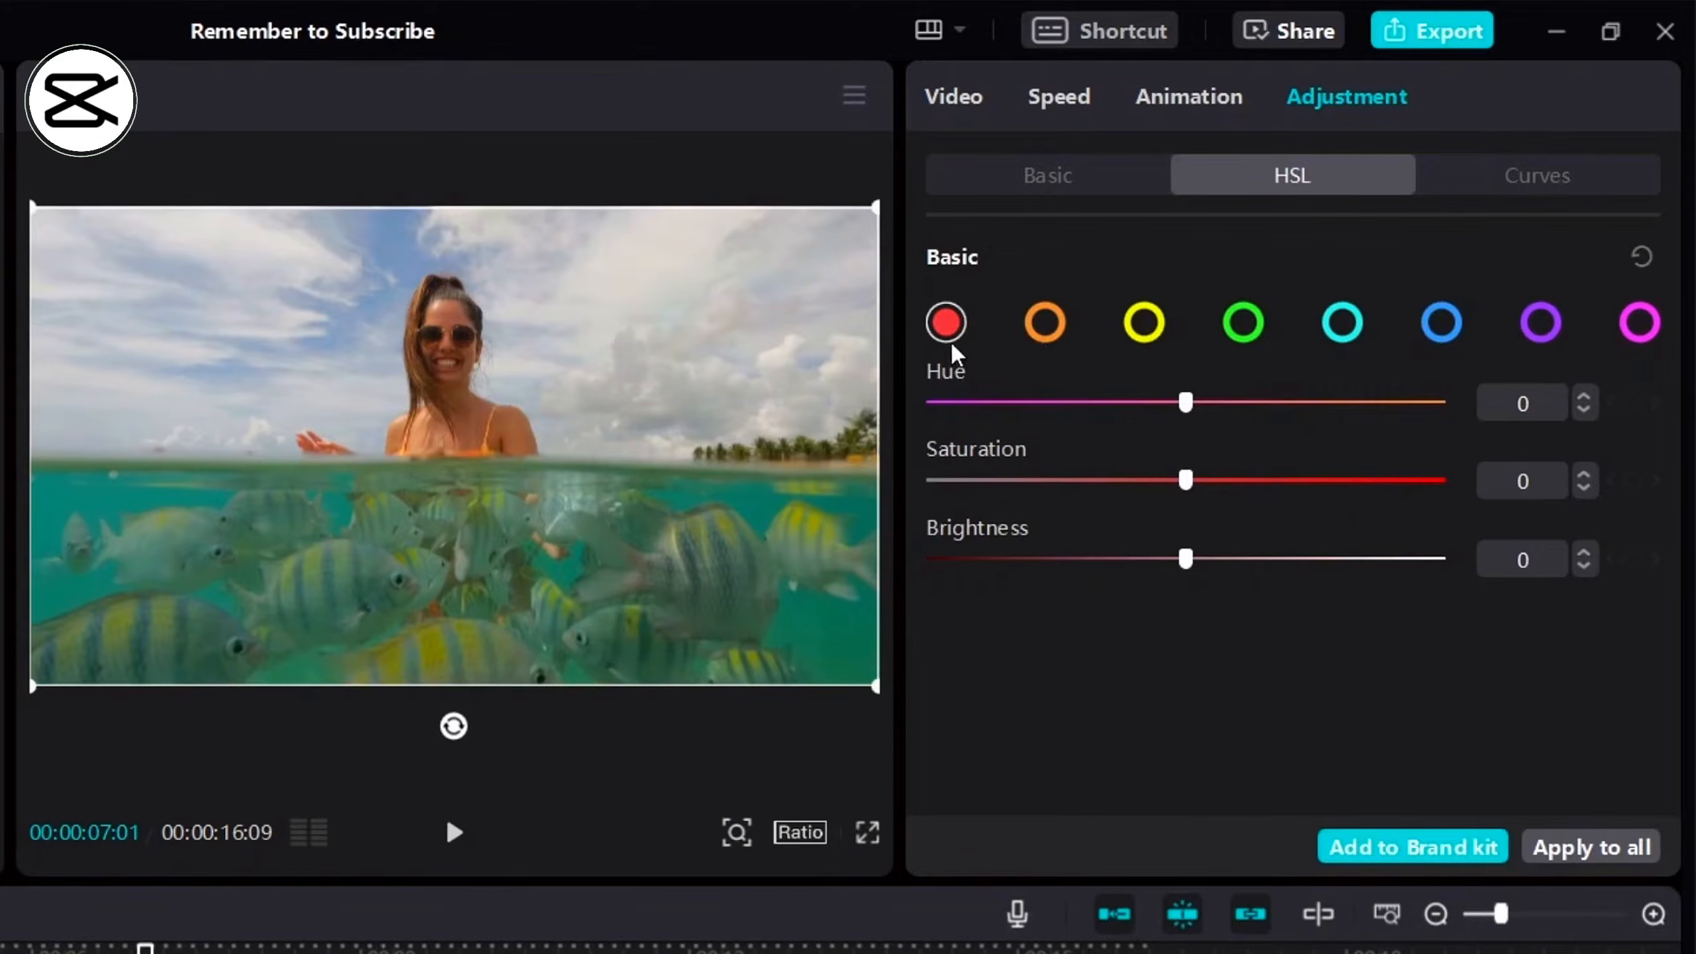
pyautogui.click(1046, 324)
pyautogui.click(1144, 324)
pyautogui.click(1245, 323)
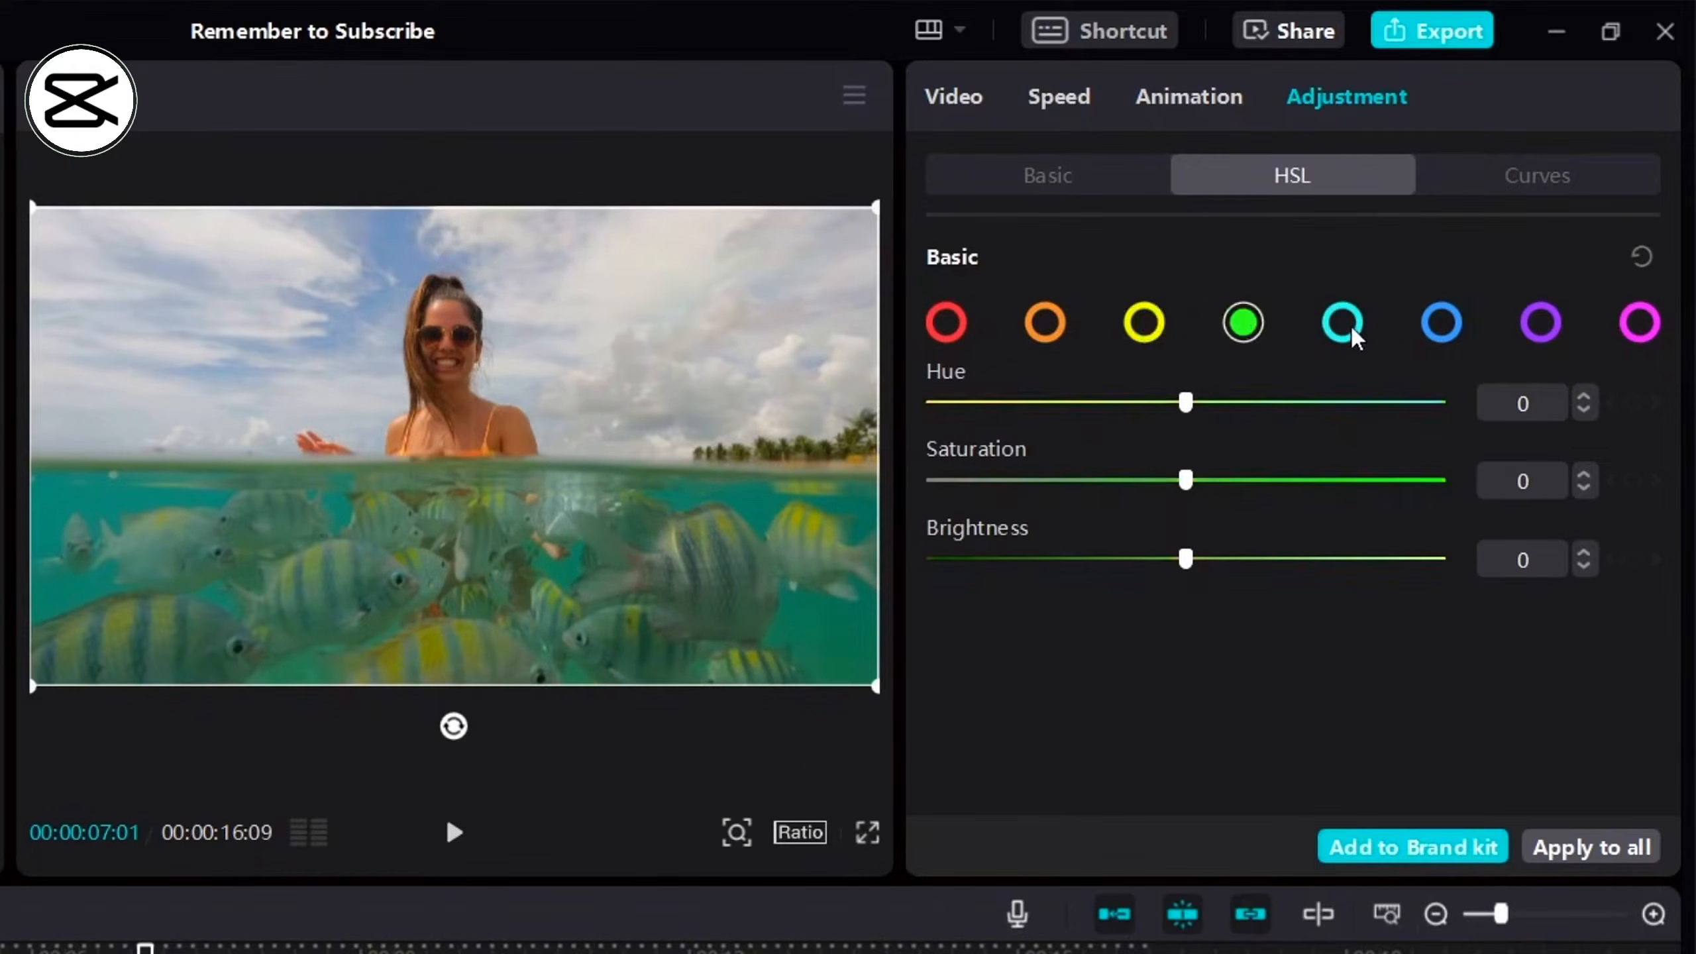
pyautogui.click(1344, 325)
pyautogui.click(1441, 326)
pyautogui.click(1542, 324)
pyautogui.click(1640, 323)
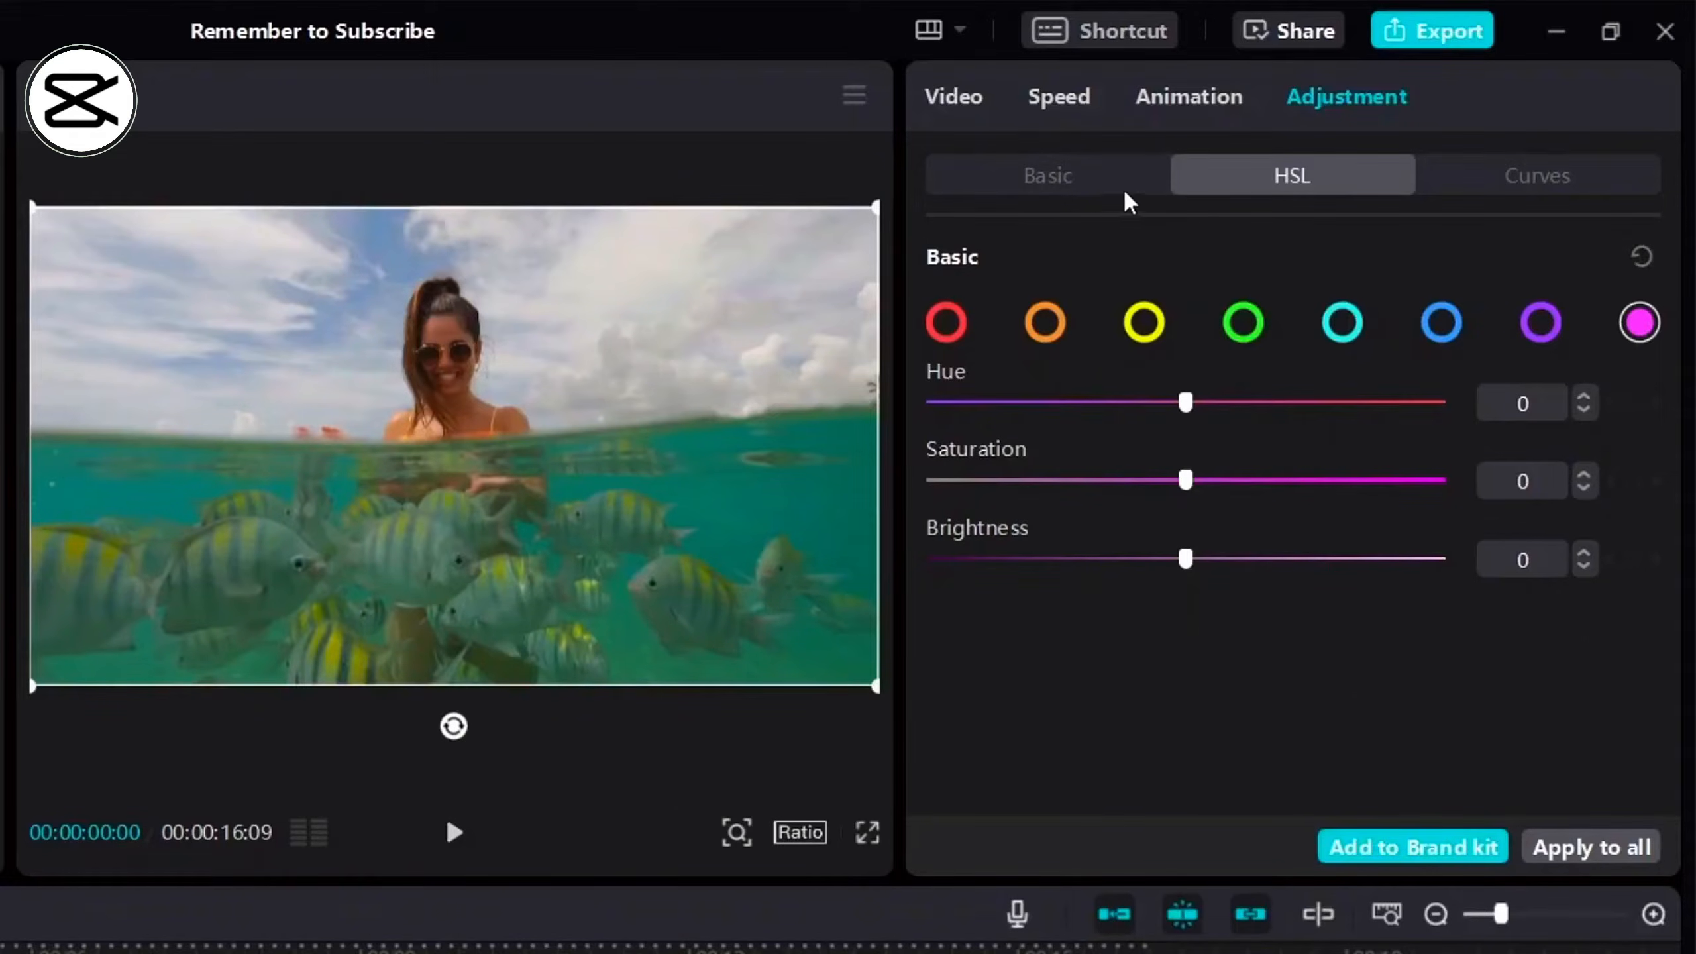
# - Try the basic Saturation adjustment at -50, back at 0, and at its maximum to compare the effect on all colors
pyautogui.click(1078, 182)
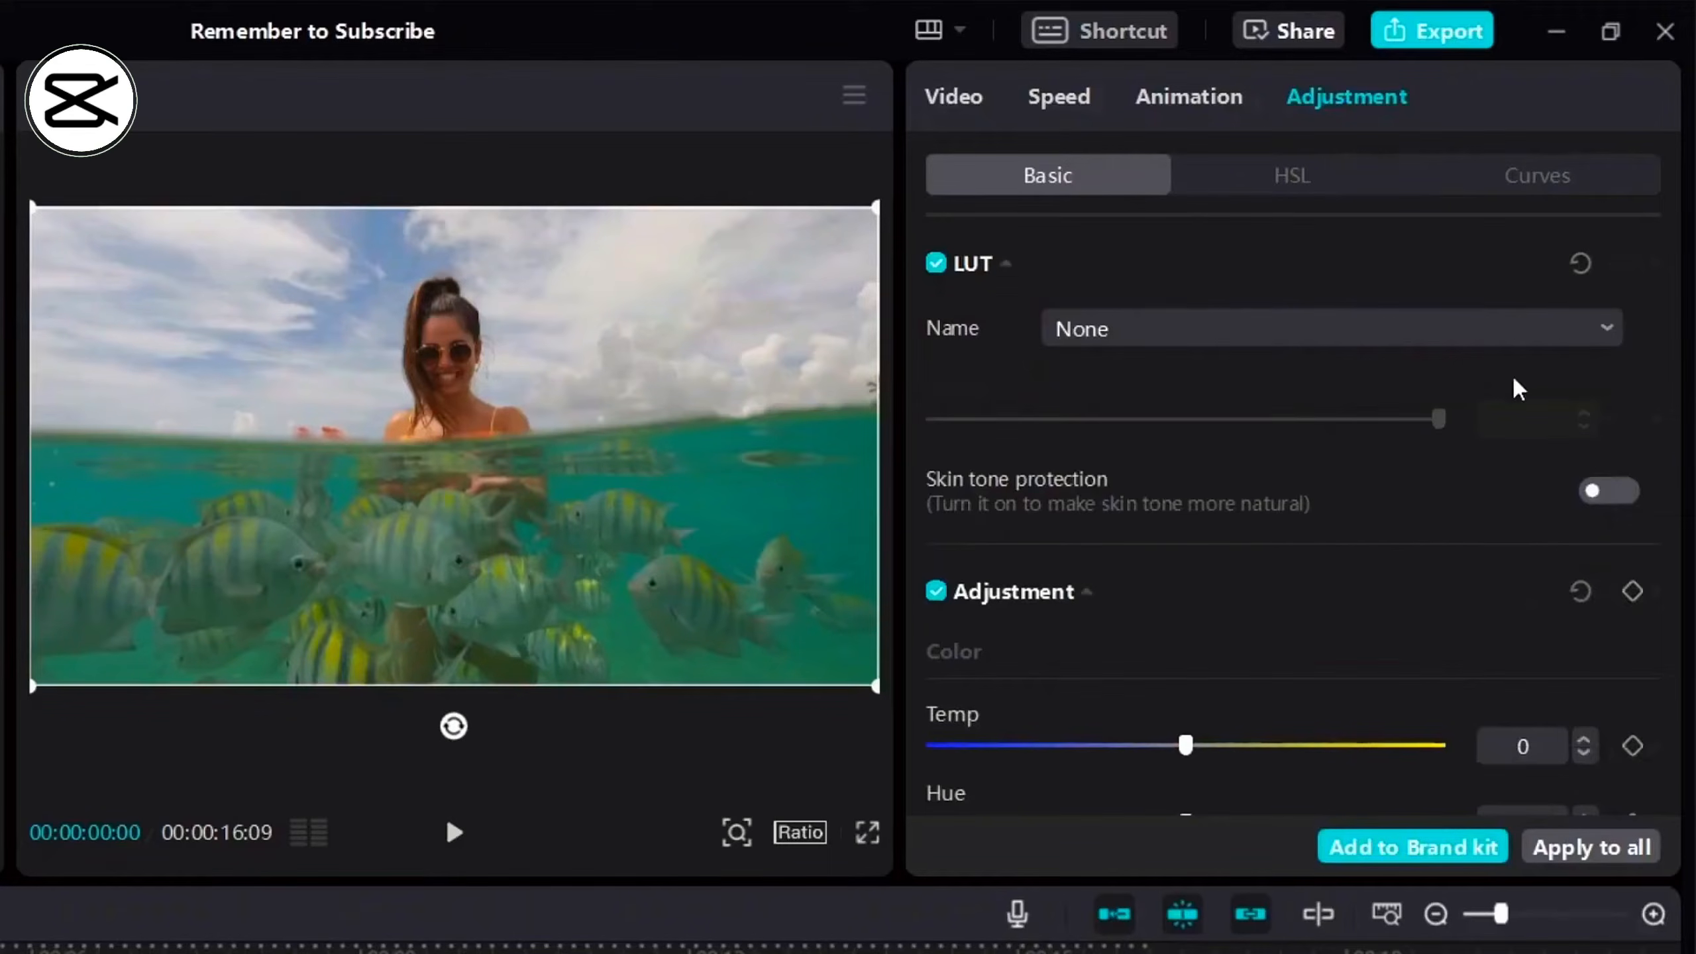
pyautogui.moveTo(1673, 350); pyautogui.dragTo(1674, 460)
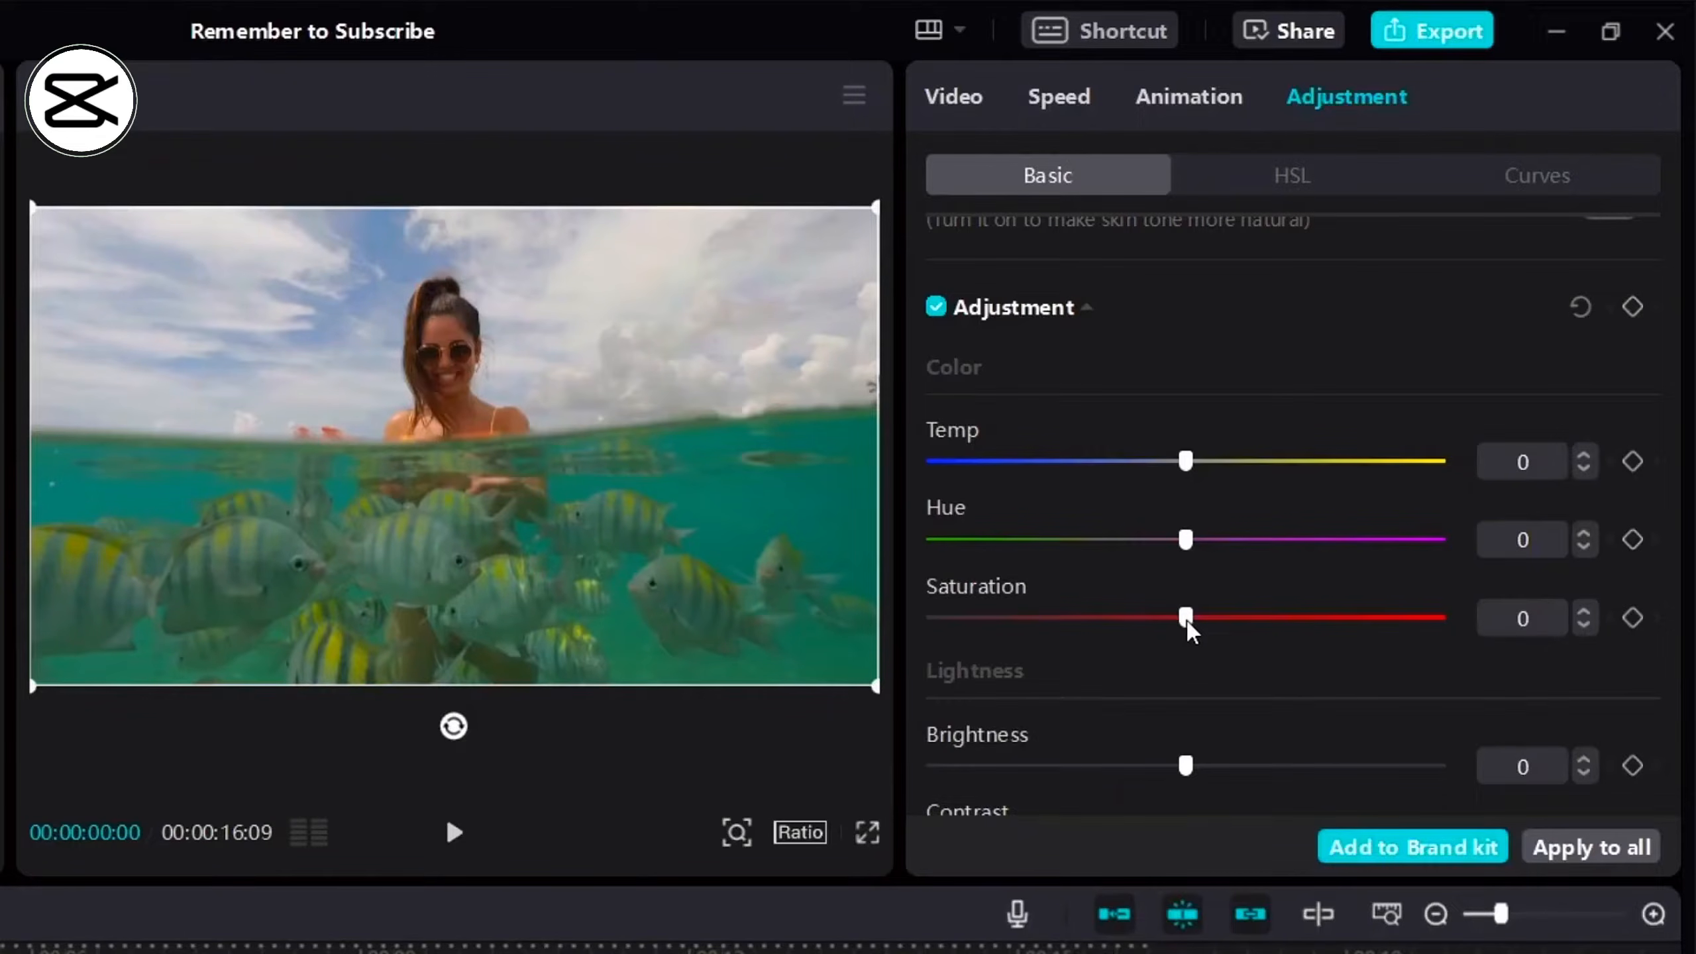
pyautogui.moveTo(1177, 617); pyautogui.dragTo(892, 638)
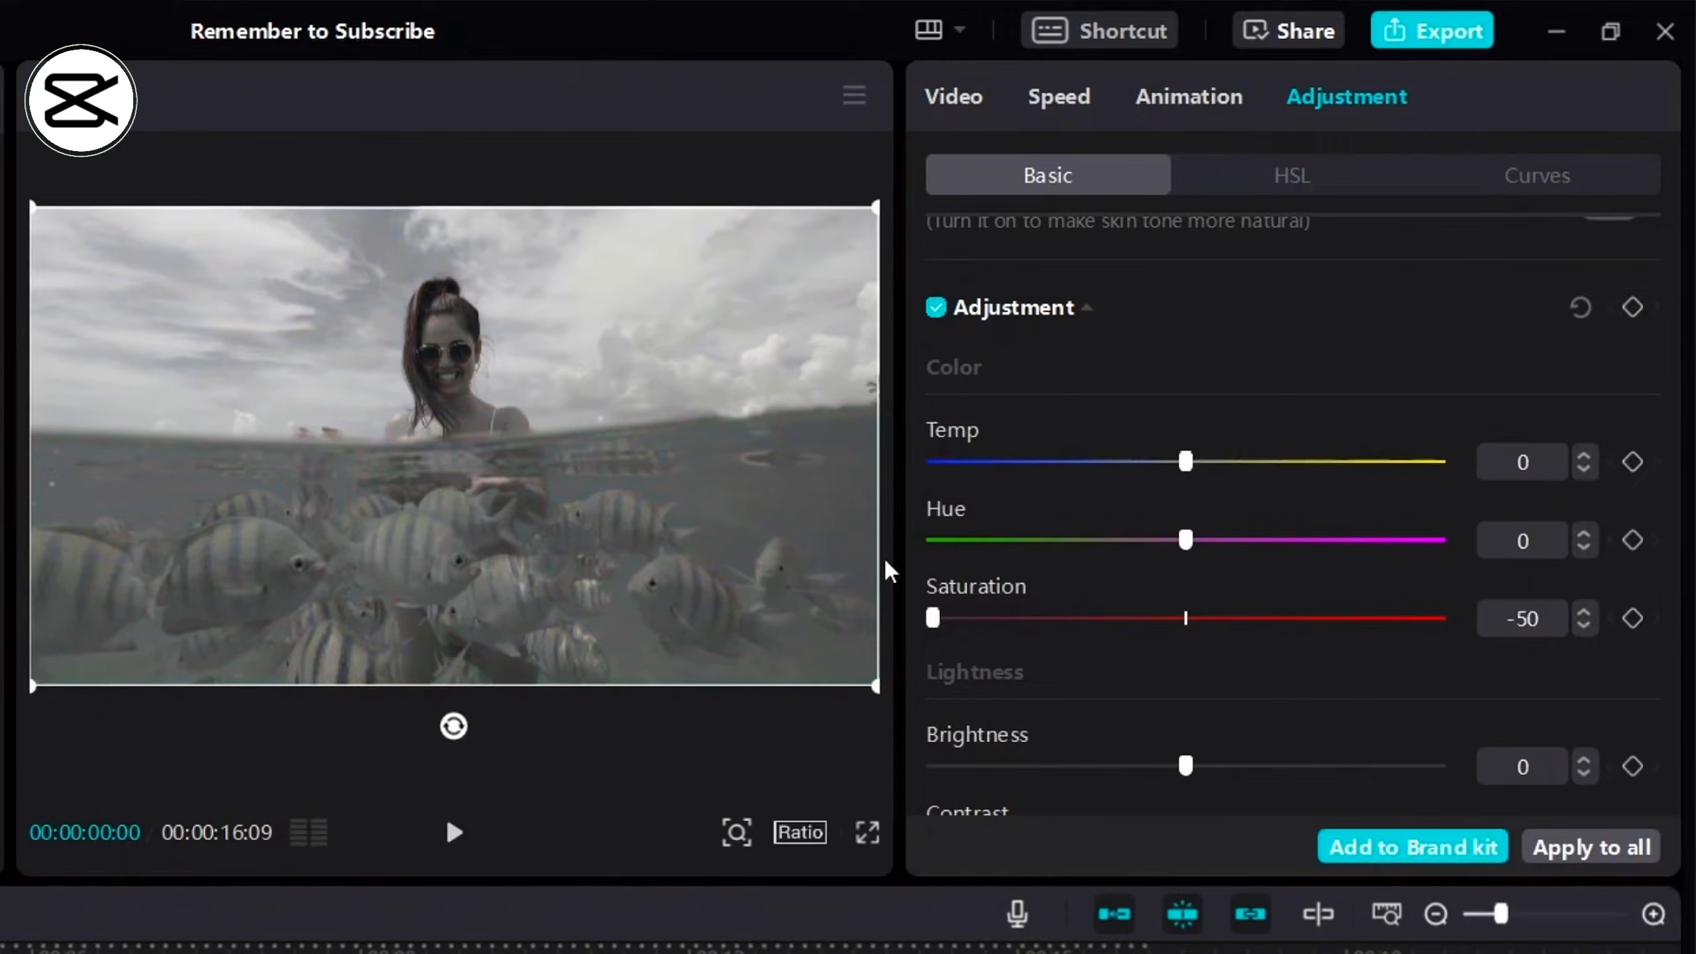
pyautogui.moveTo(942, 623); pyautogui.dragTo(1184, 628)
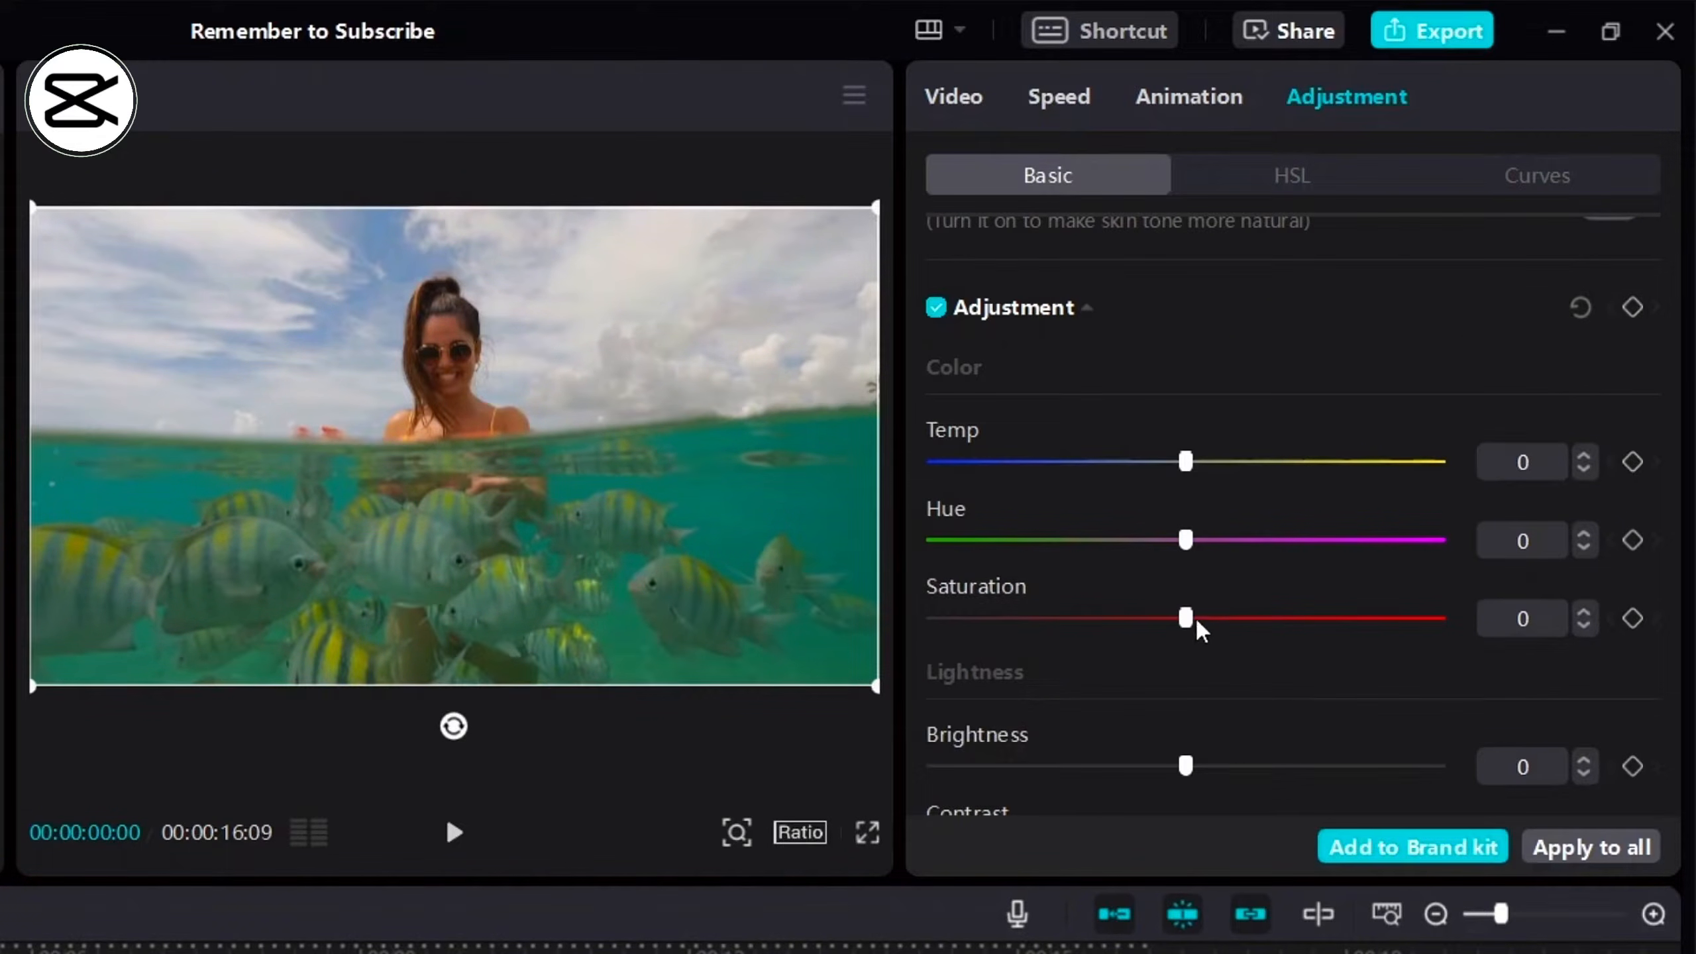
pyautogui.moveTo(1189, 618); pyautogui.dragTo(1464, 640)
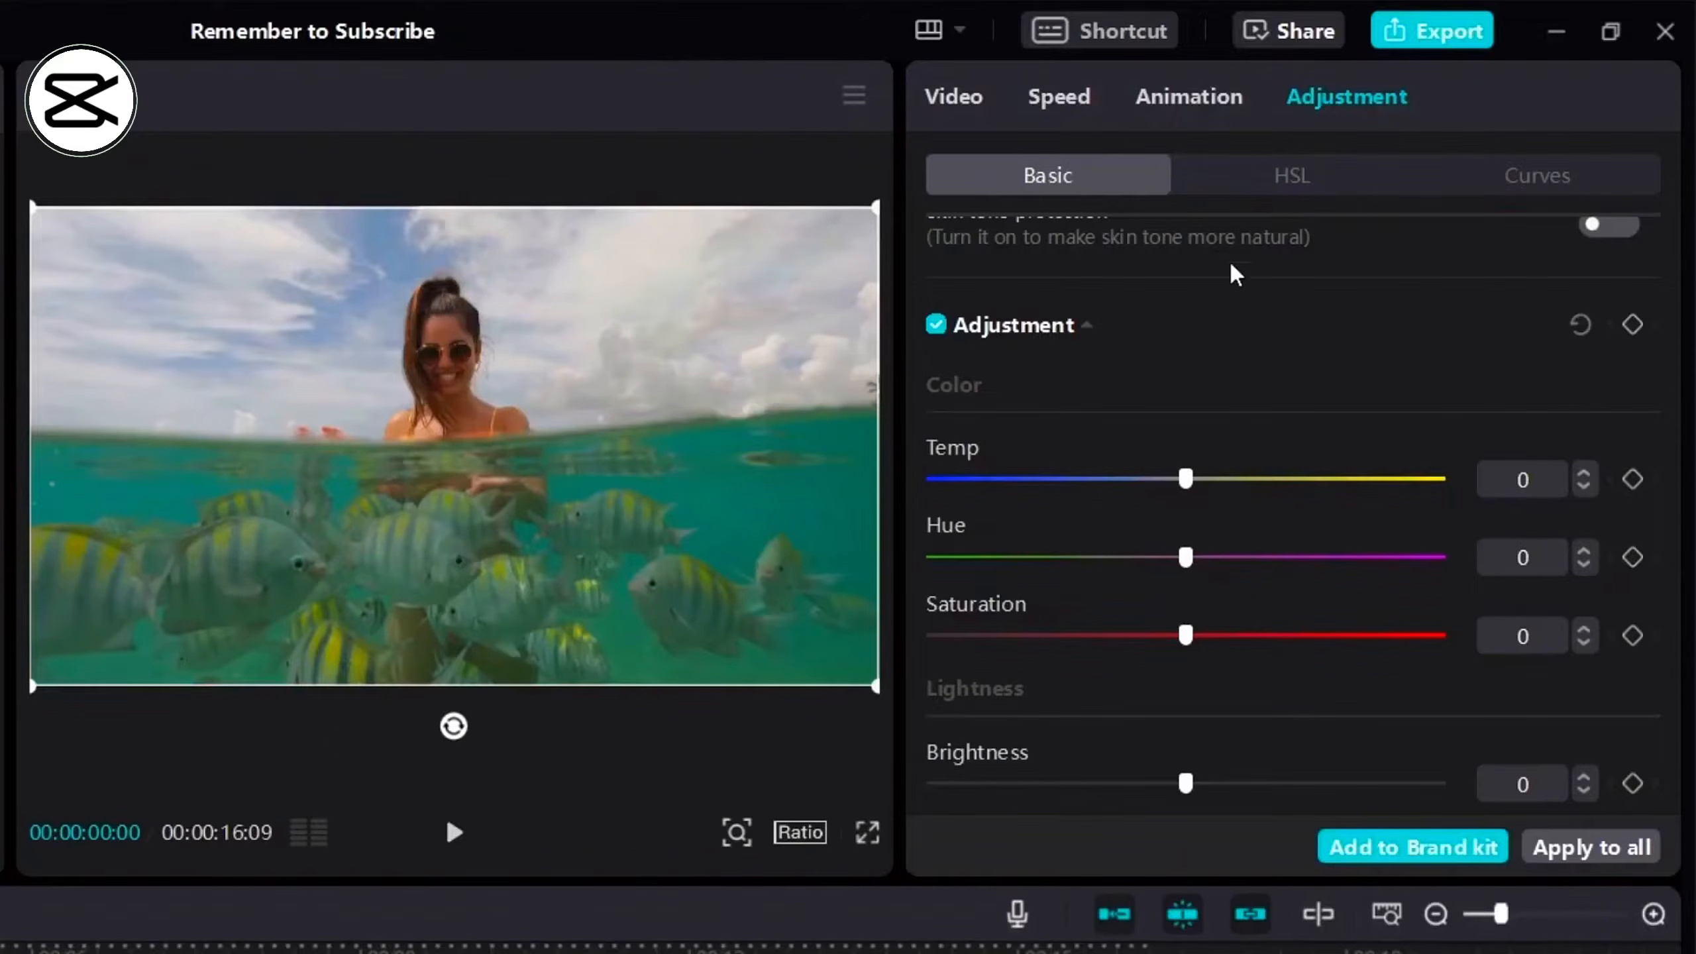
# - Check the HSL controls for orange, yellow, green and cyan, and return to the red channel
pyautogui.click(1279, 192)
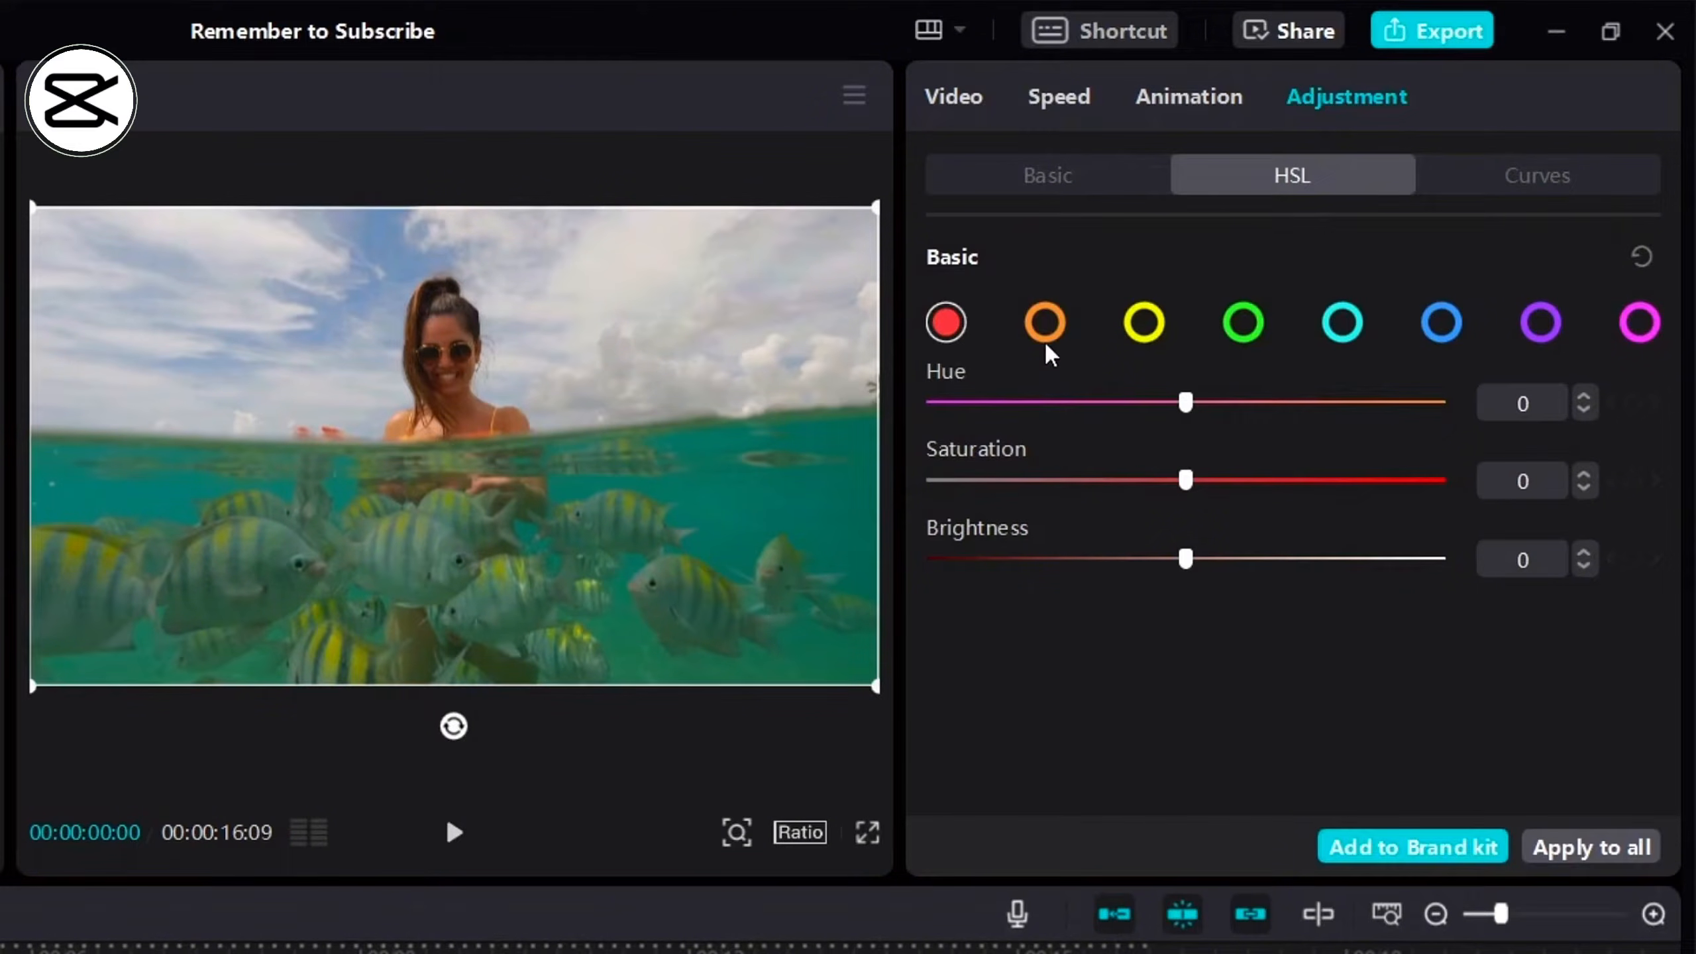
pyautogui.click(1045, 323)
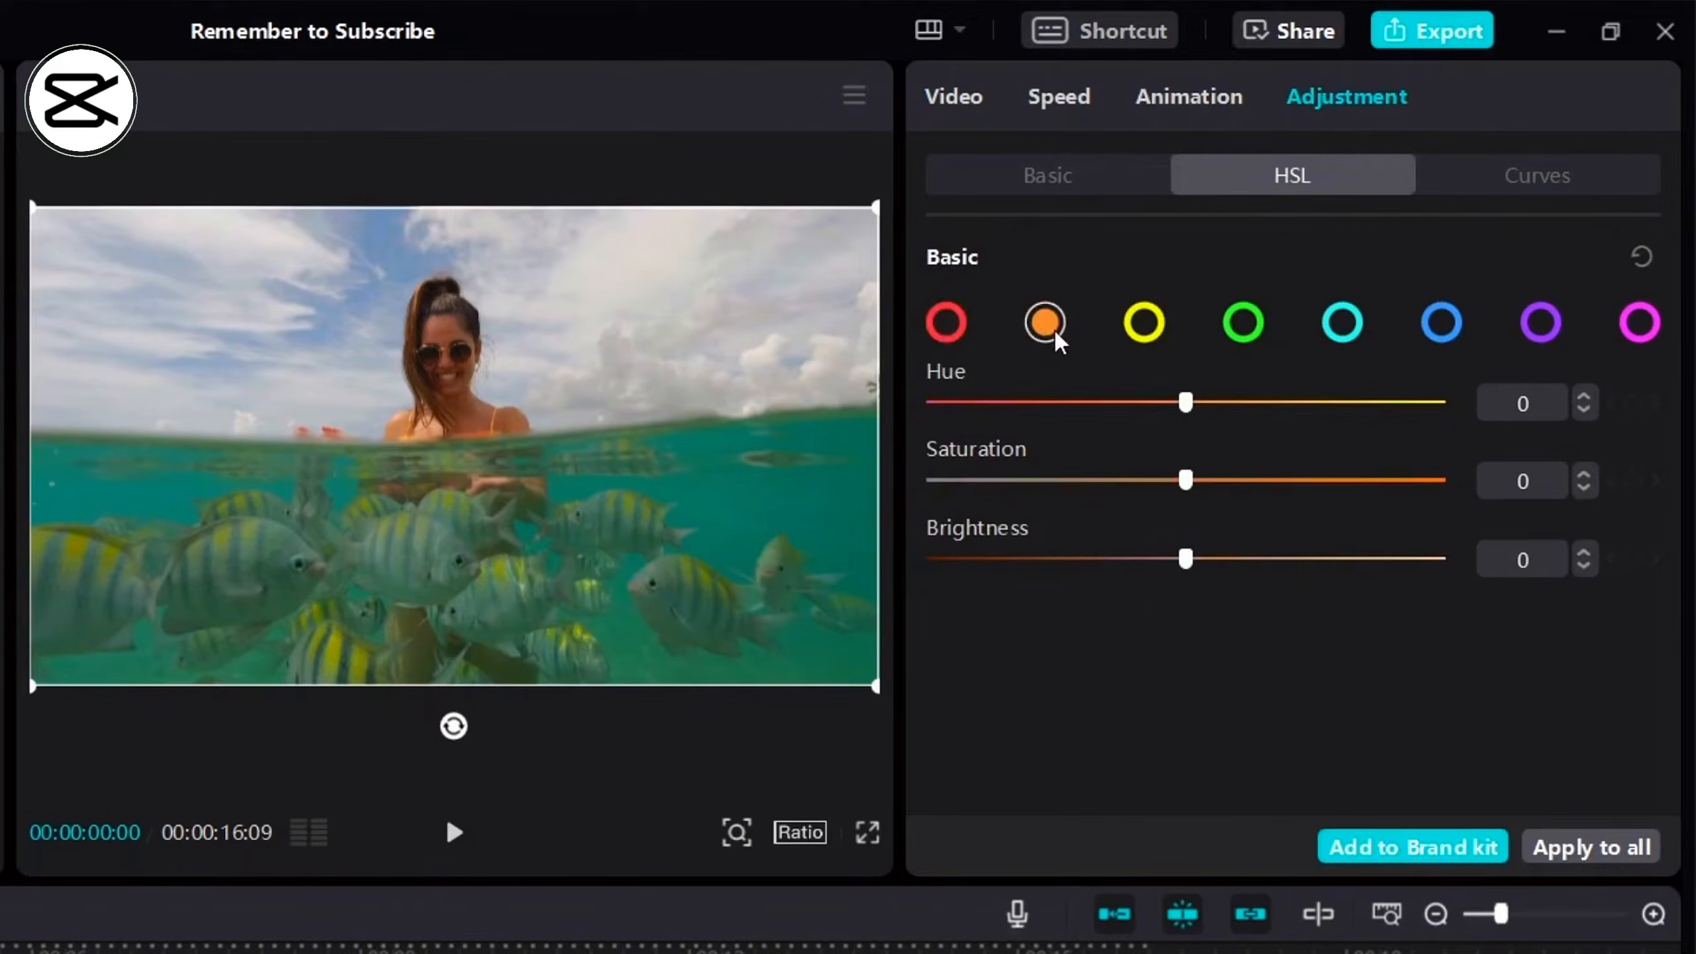
pyautogui.click(1159, 327)
pyautogui.click(1250, 331)
pyautogui.click(1352, 330)
pyautogui.click(947, 328)
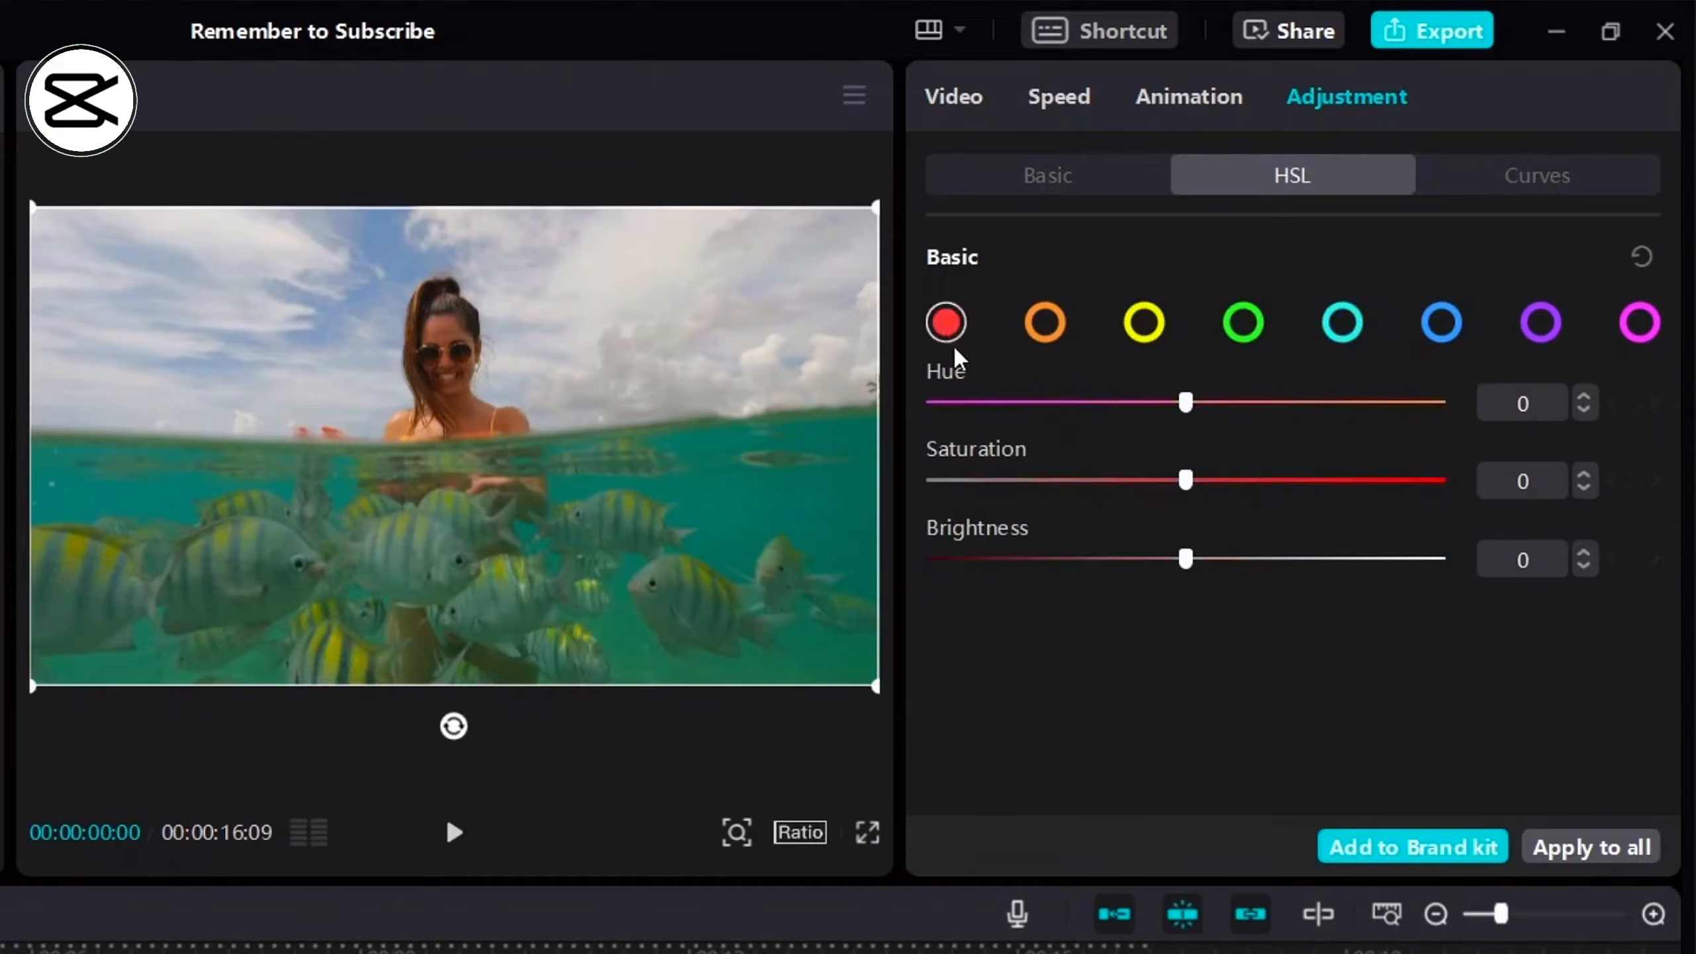
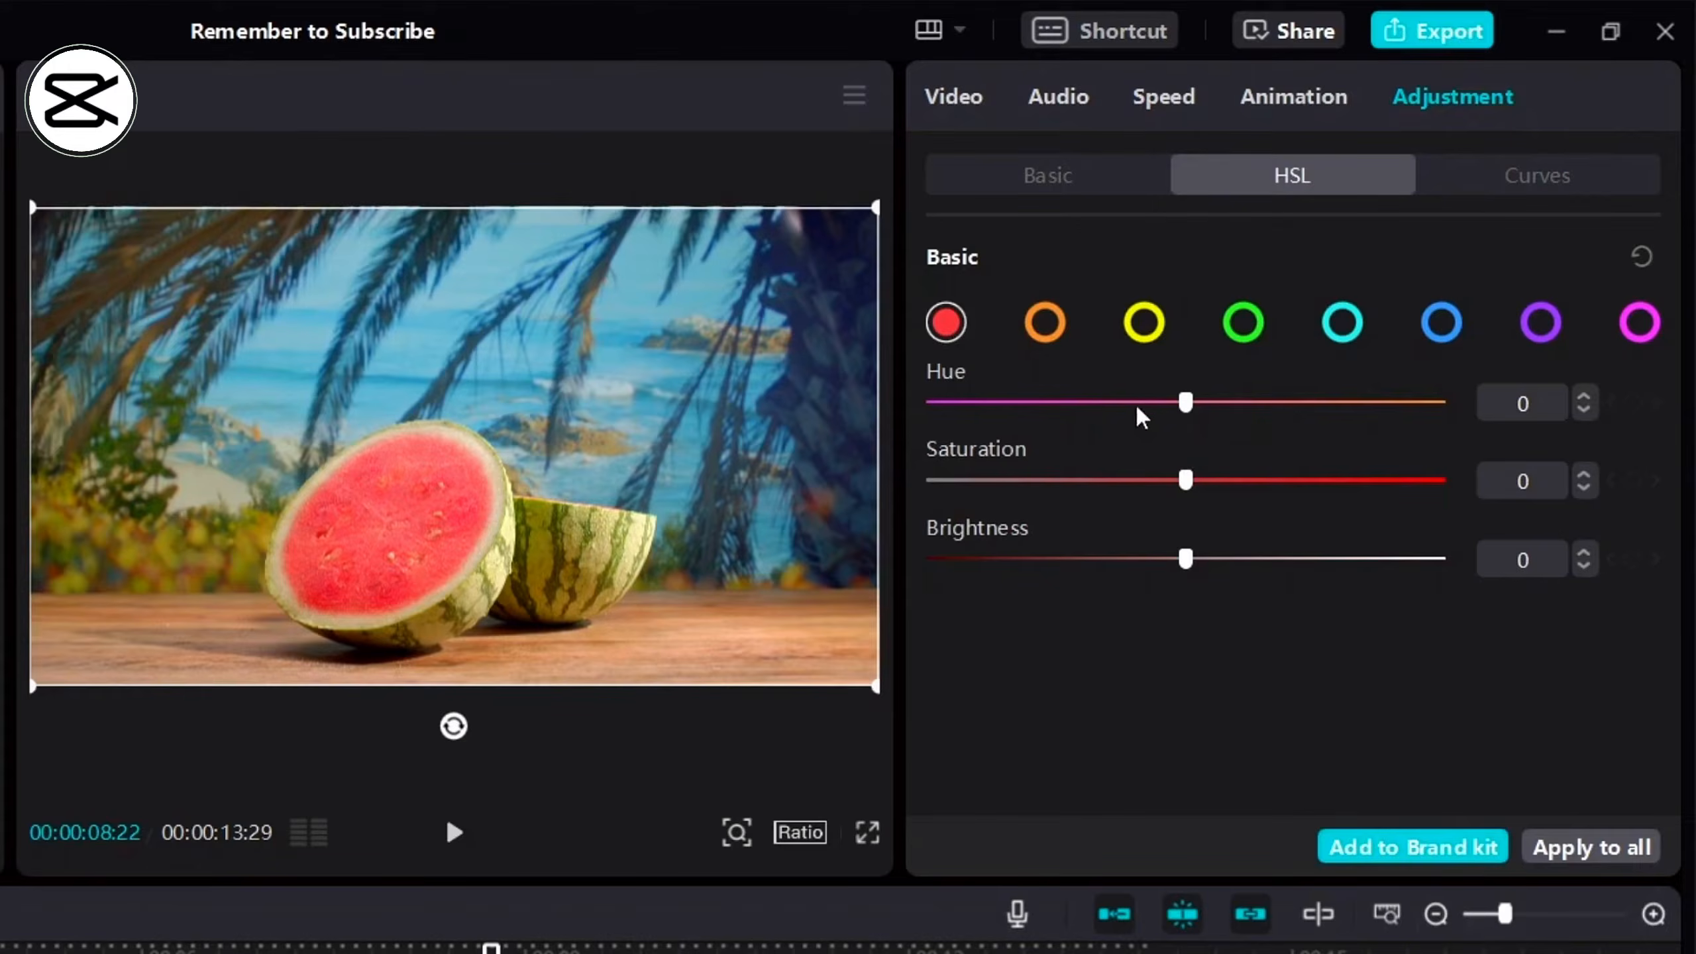
# - Try the red channel's hue at -100 and 100 on the watermelon clip, and restore it to 0
pyautogui.moveTo(1186, 402); pyautogui.dragTo(926, 428)
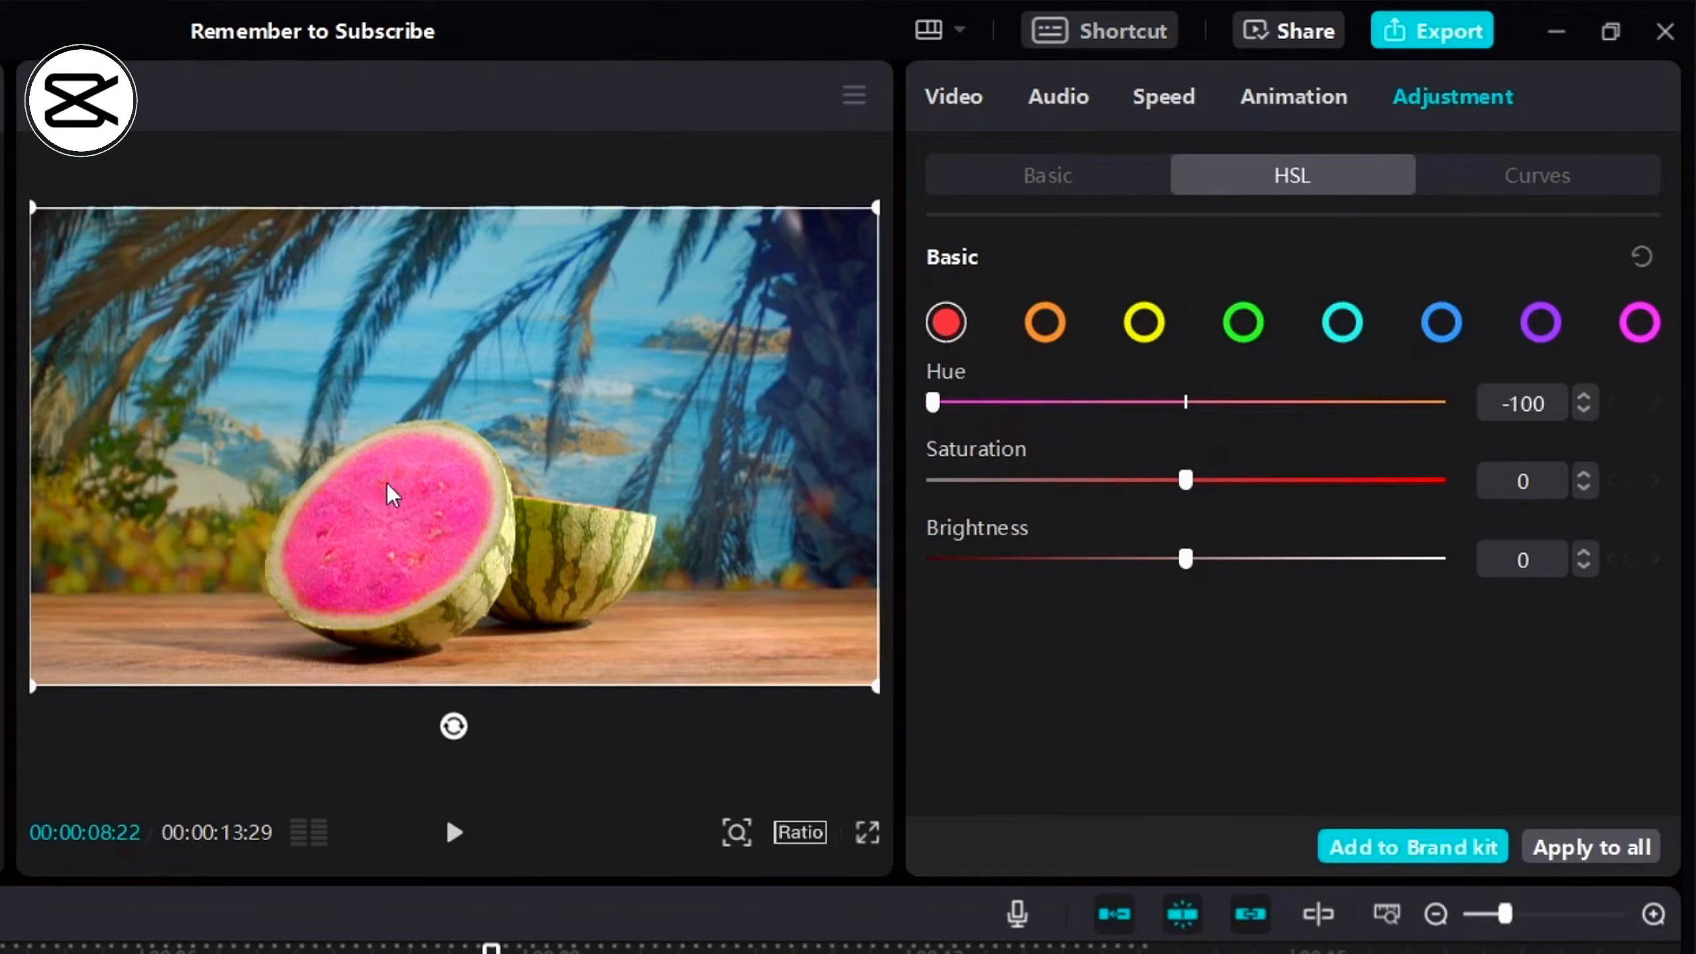
pyautogui.moveTo(934, 410); pyautogui.dragTo(1442, 403)
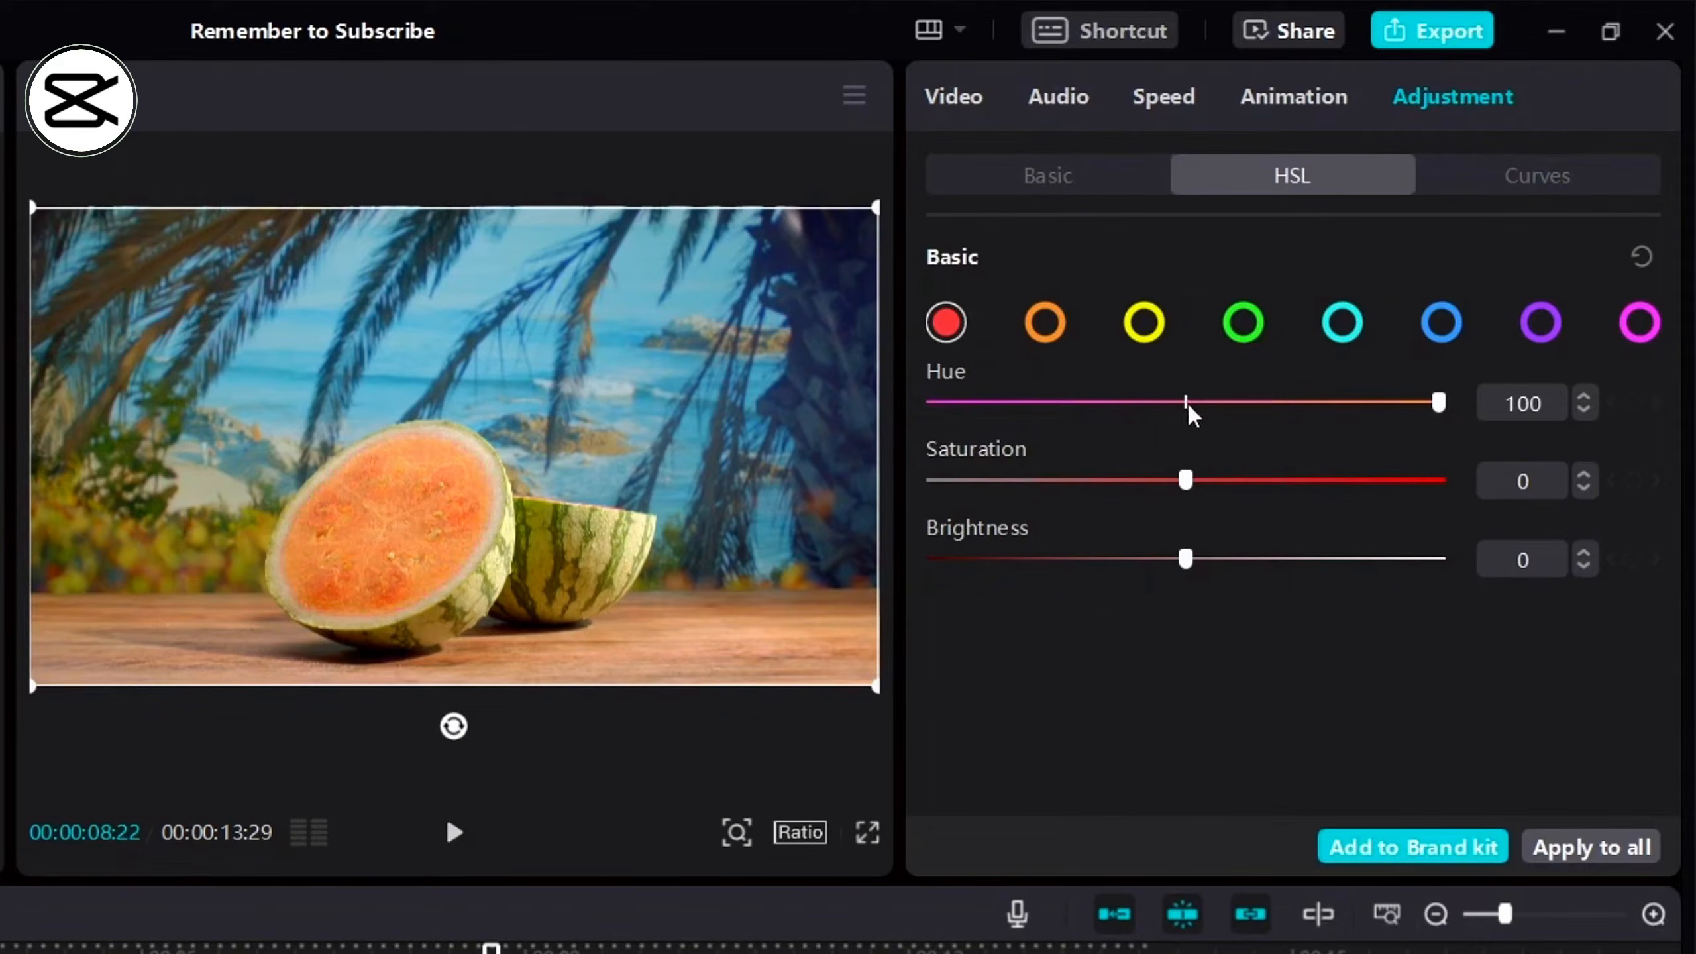
pyautogui.moveTo(1187, 401); pyautogui.dragTo(1182, 404)
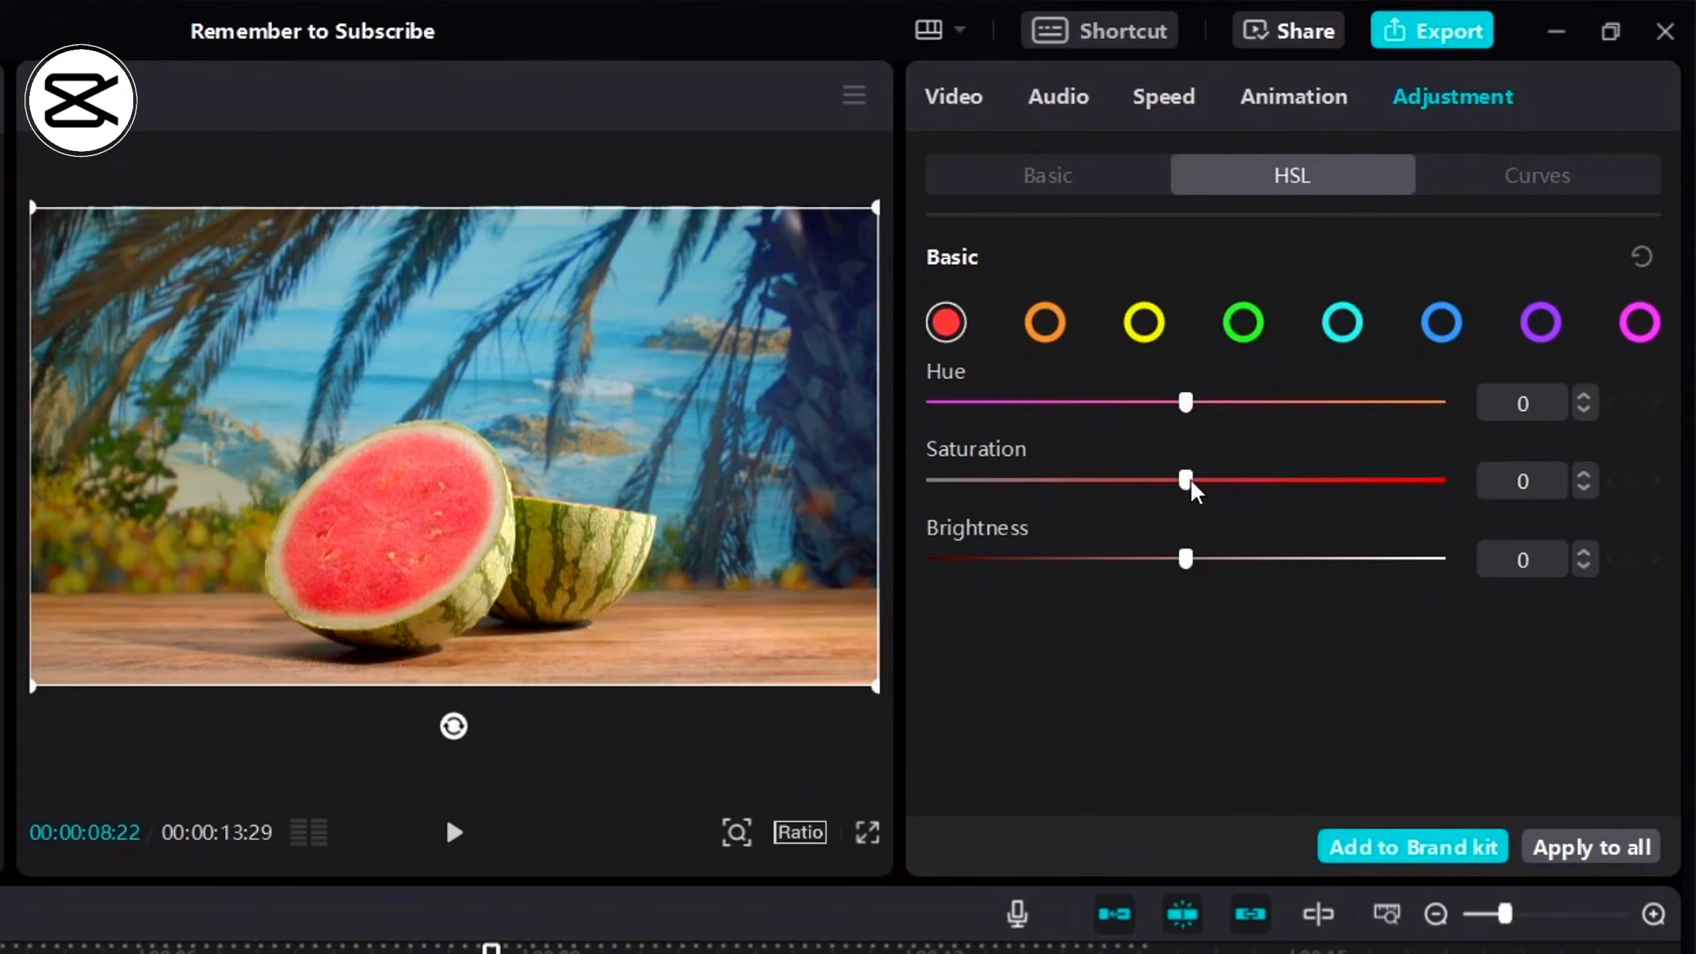
# - Set the red channel's saturation to 100 and raise its brightness slightly
pyautogui.moveTo(1188, 480); pyautogui.dragTo(1445, 511)
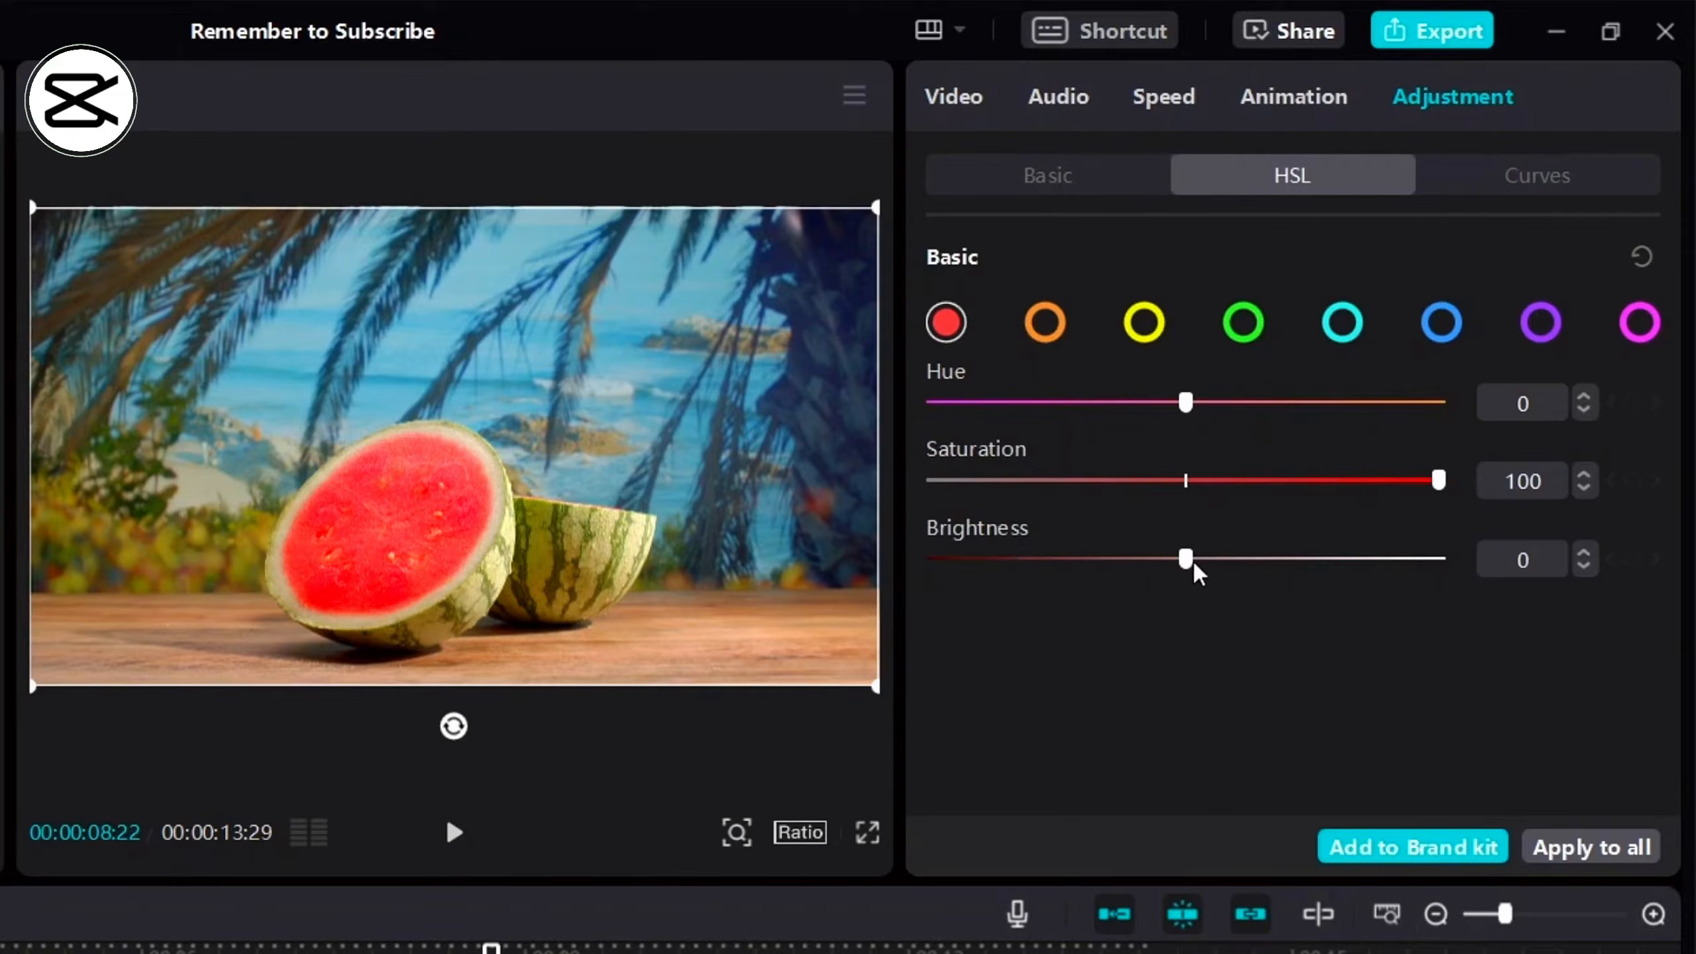
pyautogui.moveTo(1186, 559)
pyautogui.mouseDown()
pyautogui.moveTo(1353, 565)
pyautogui.moveTo(967, 598)
pyautogui.moveTo(1202, 586)
pyautogui.mouseUp()
pyautogui.click(1584, 553)
# - Set the orange channel's saturation to 70 and brightness to -30, after testing its hue at -100 and restoring it to 0
pyautogui.click(1047, 334)
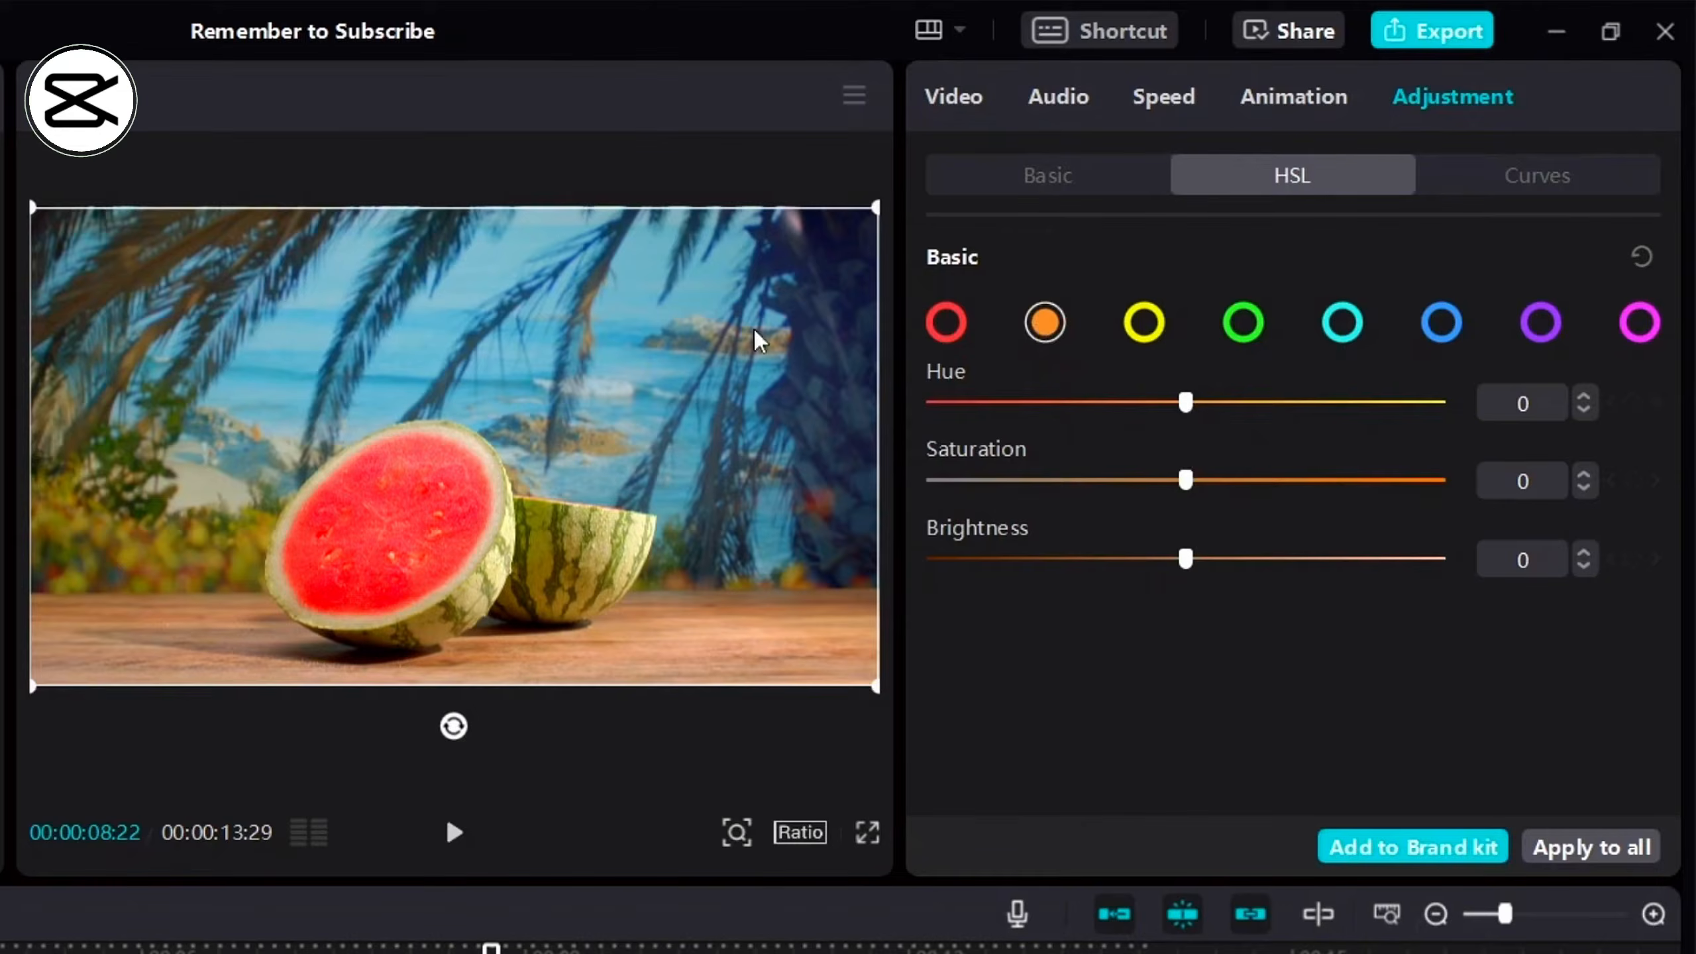
pyautogui.moveTo(1191, 412); pyautogui.dragTo(818, 417)
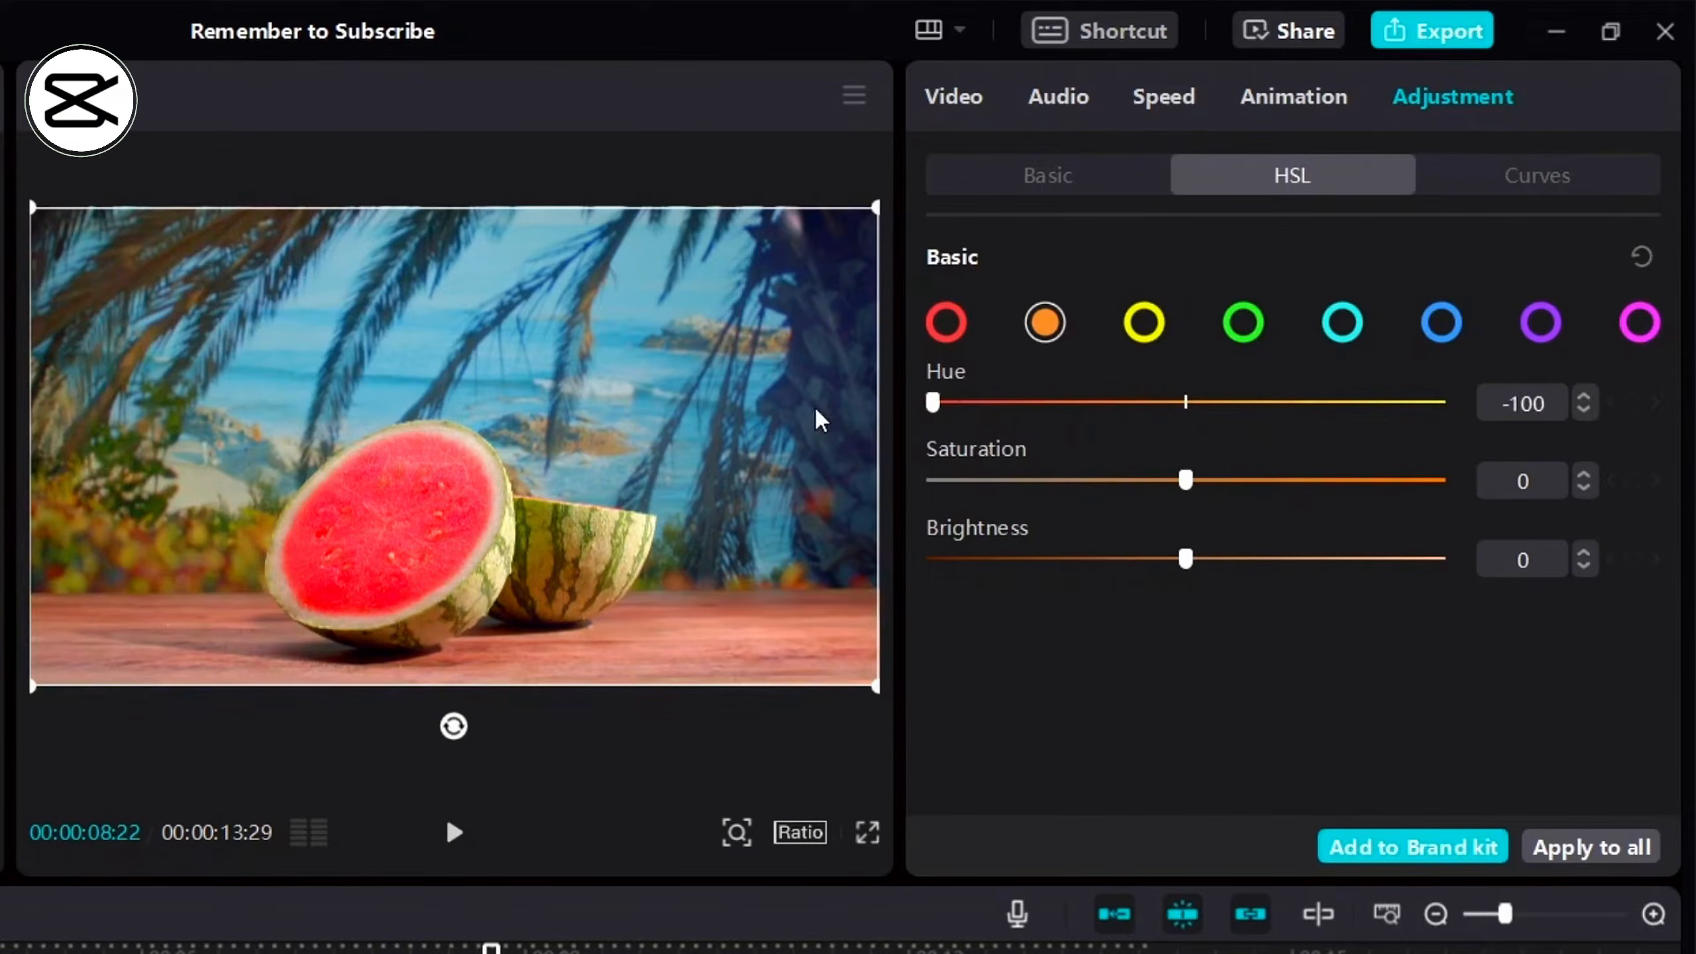
pyautogui.moveTo(1176, 409); pyautogui.dragTo(1185, 466)
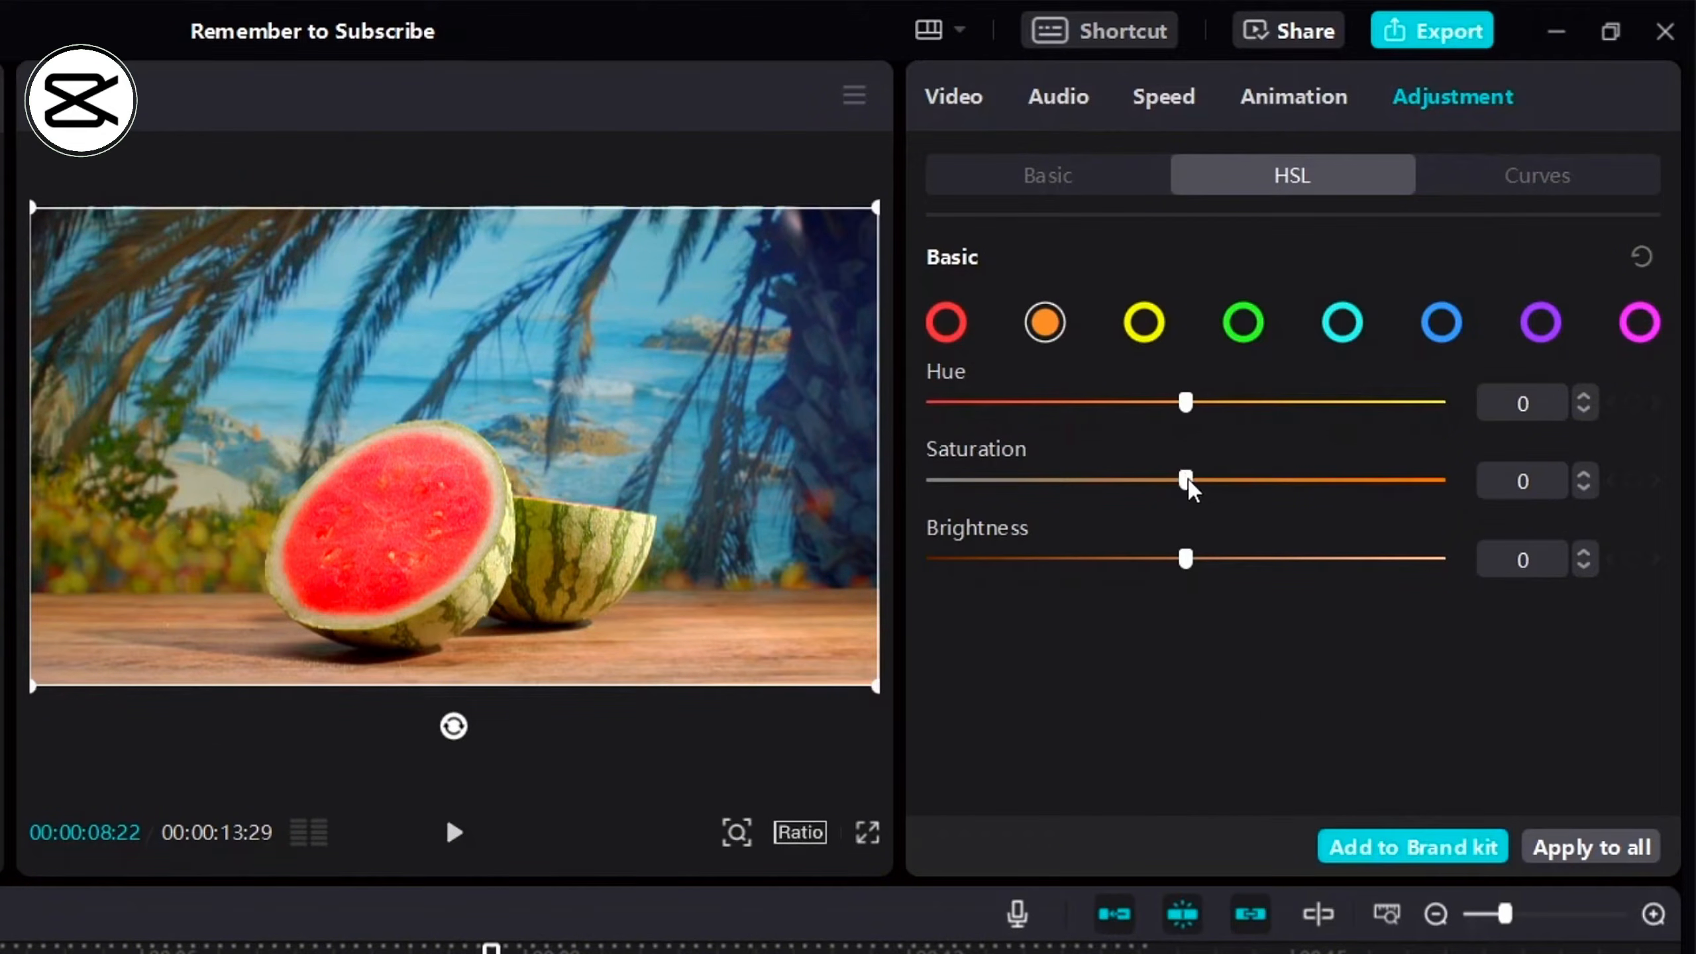
pyautogui.moveTo(1187, 479); pyautogui.dragTo(864, 493)
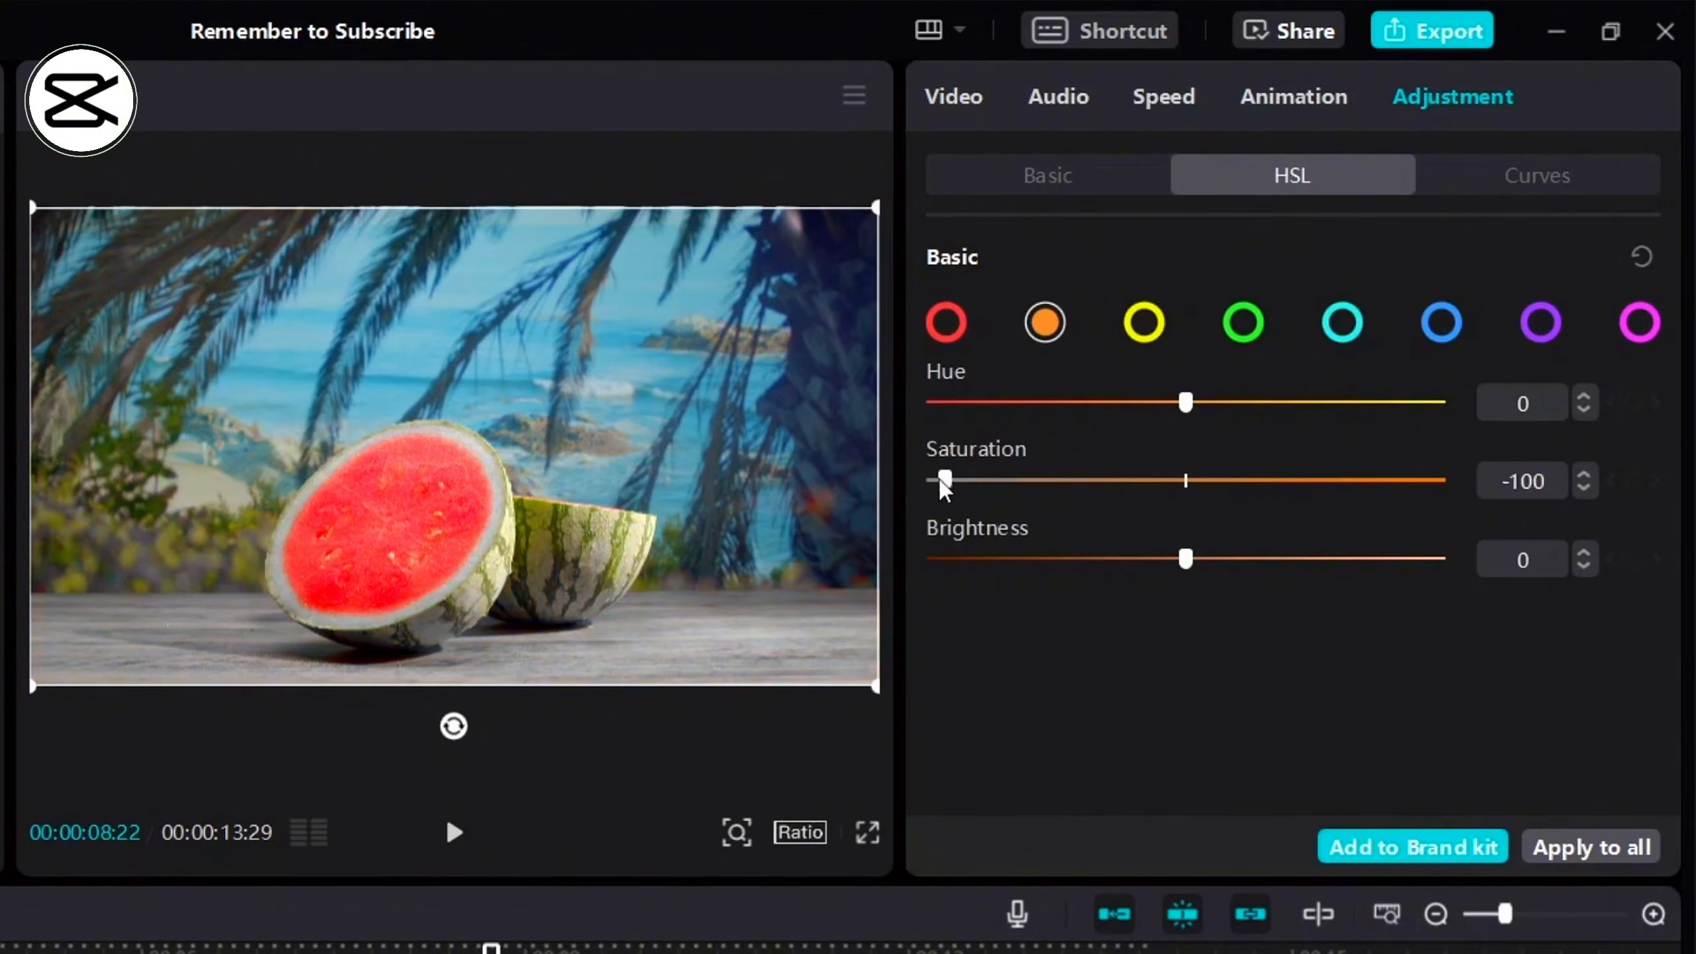
pyautogui.moveTo(934, 481); pyautogui.dragTo(1361, 496)
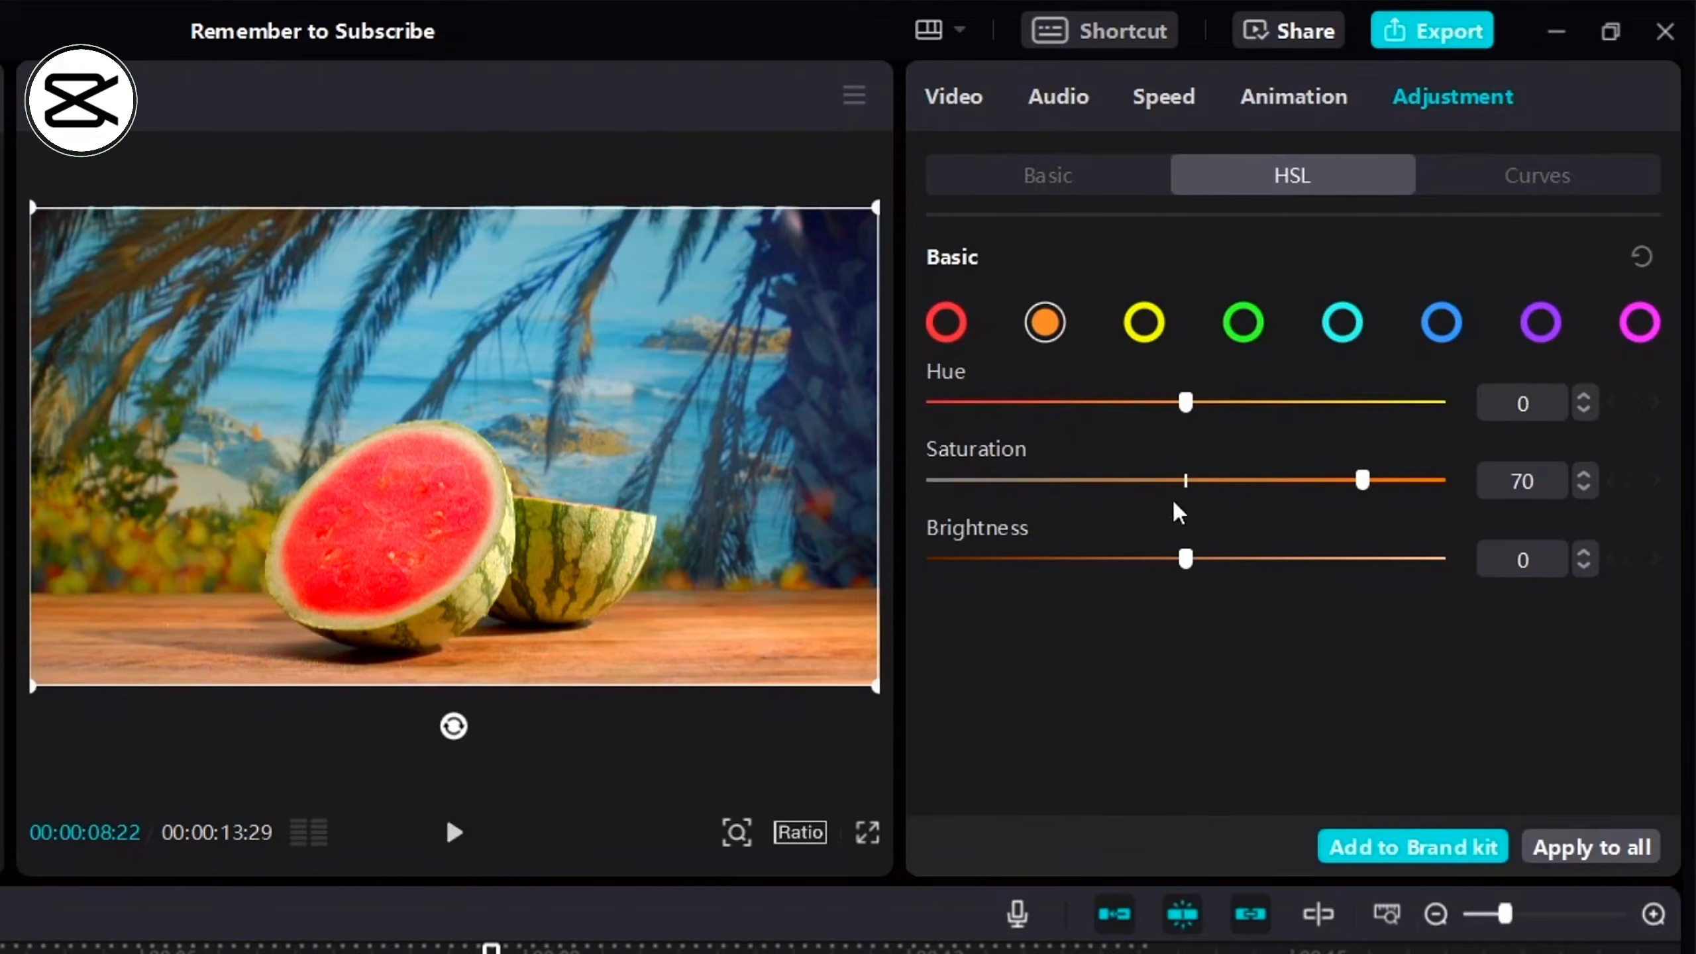
pyautogui.click(1186, 481)
pyautogui.moveTo(1191, 480); pyautogui.dragTo(1360, 491)
pyautogui.moveTo(1190, 565); pyautogui.dragTo(1106, 565)
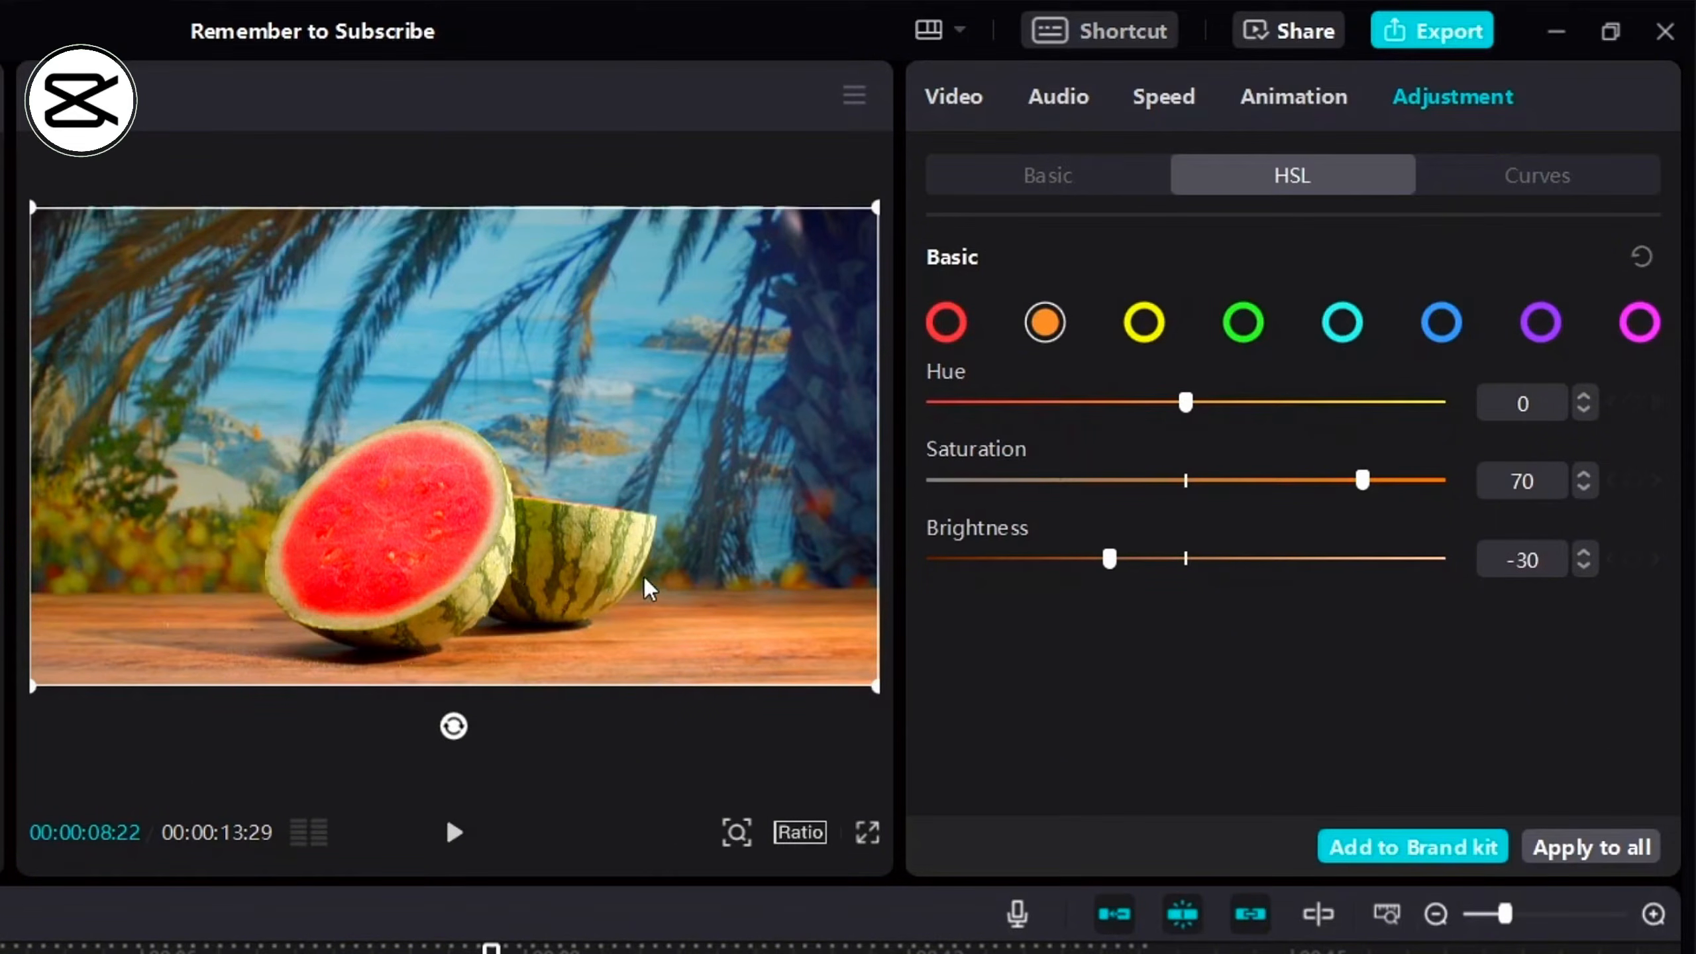
# - Set the green channel's saturation to 100, comparing it with -100
pyautogui.click(1242, 324)
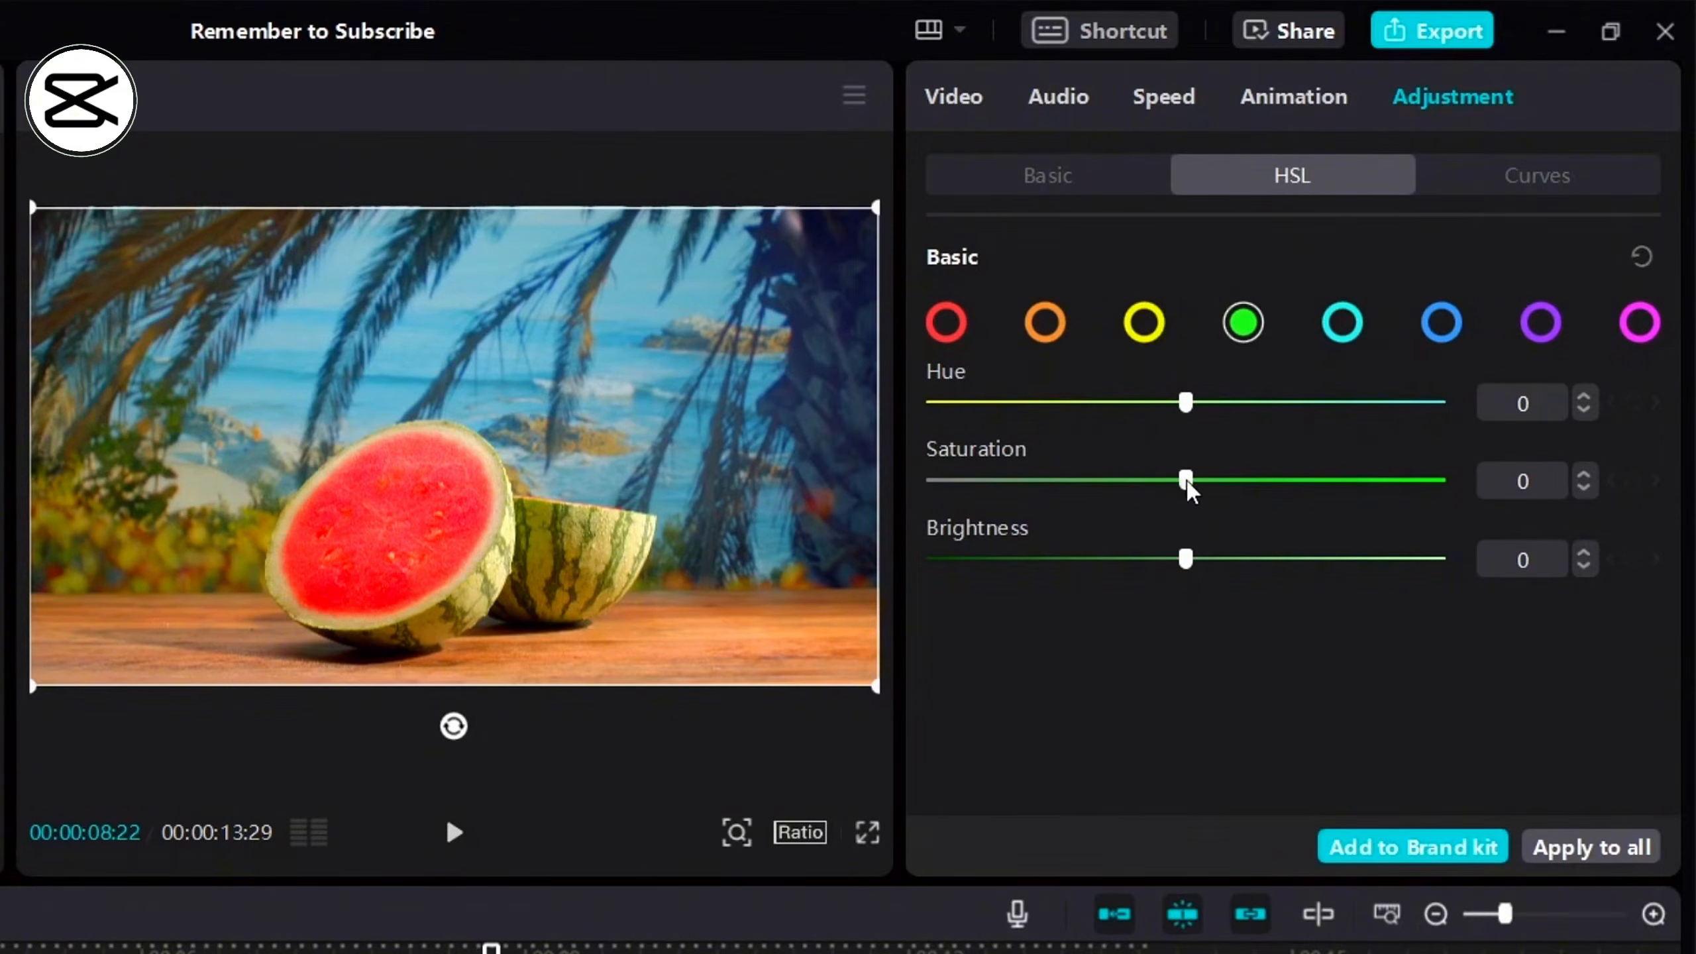
pyautogui.moveTo(1188, 480); pyautogui.dragTo(1447, 491)
pyautogui.moveTo(1440, 481); pyautogui.dragTo(928, 488)
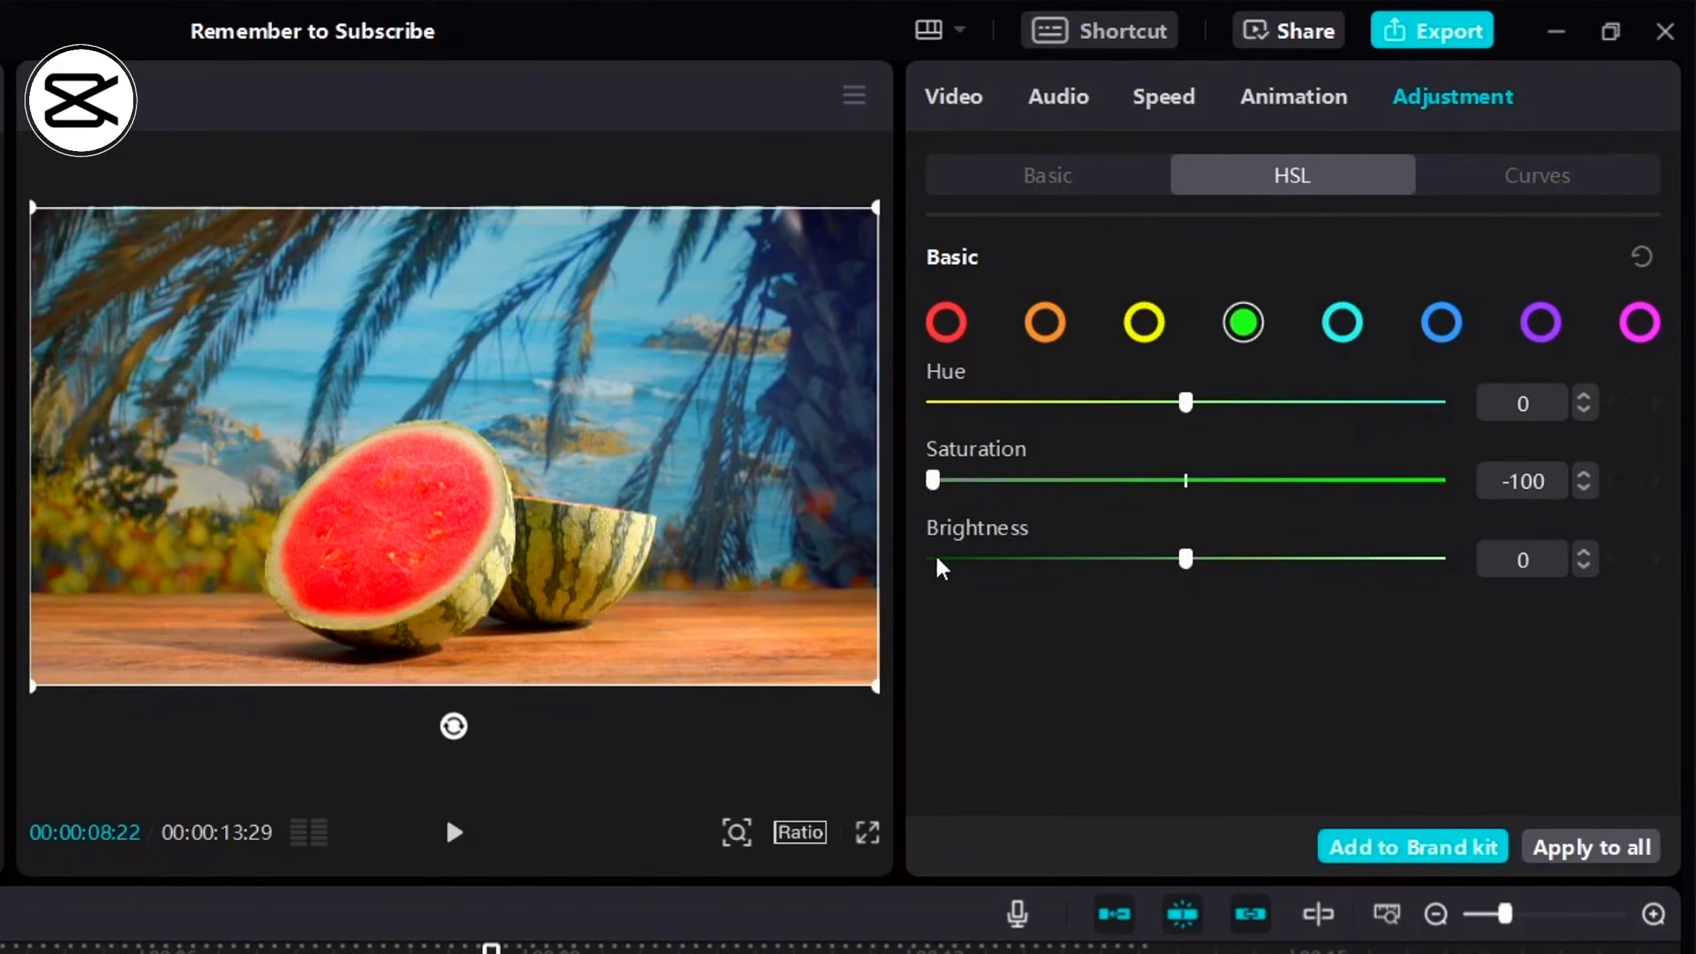
pyautogui.moveTo(940, 484); pyautogui.dragTo(1483, 497)
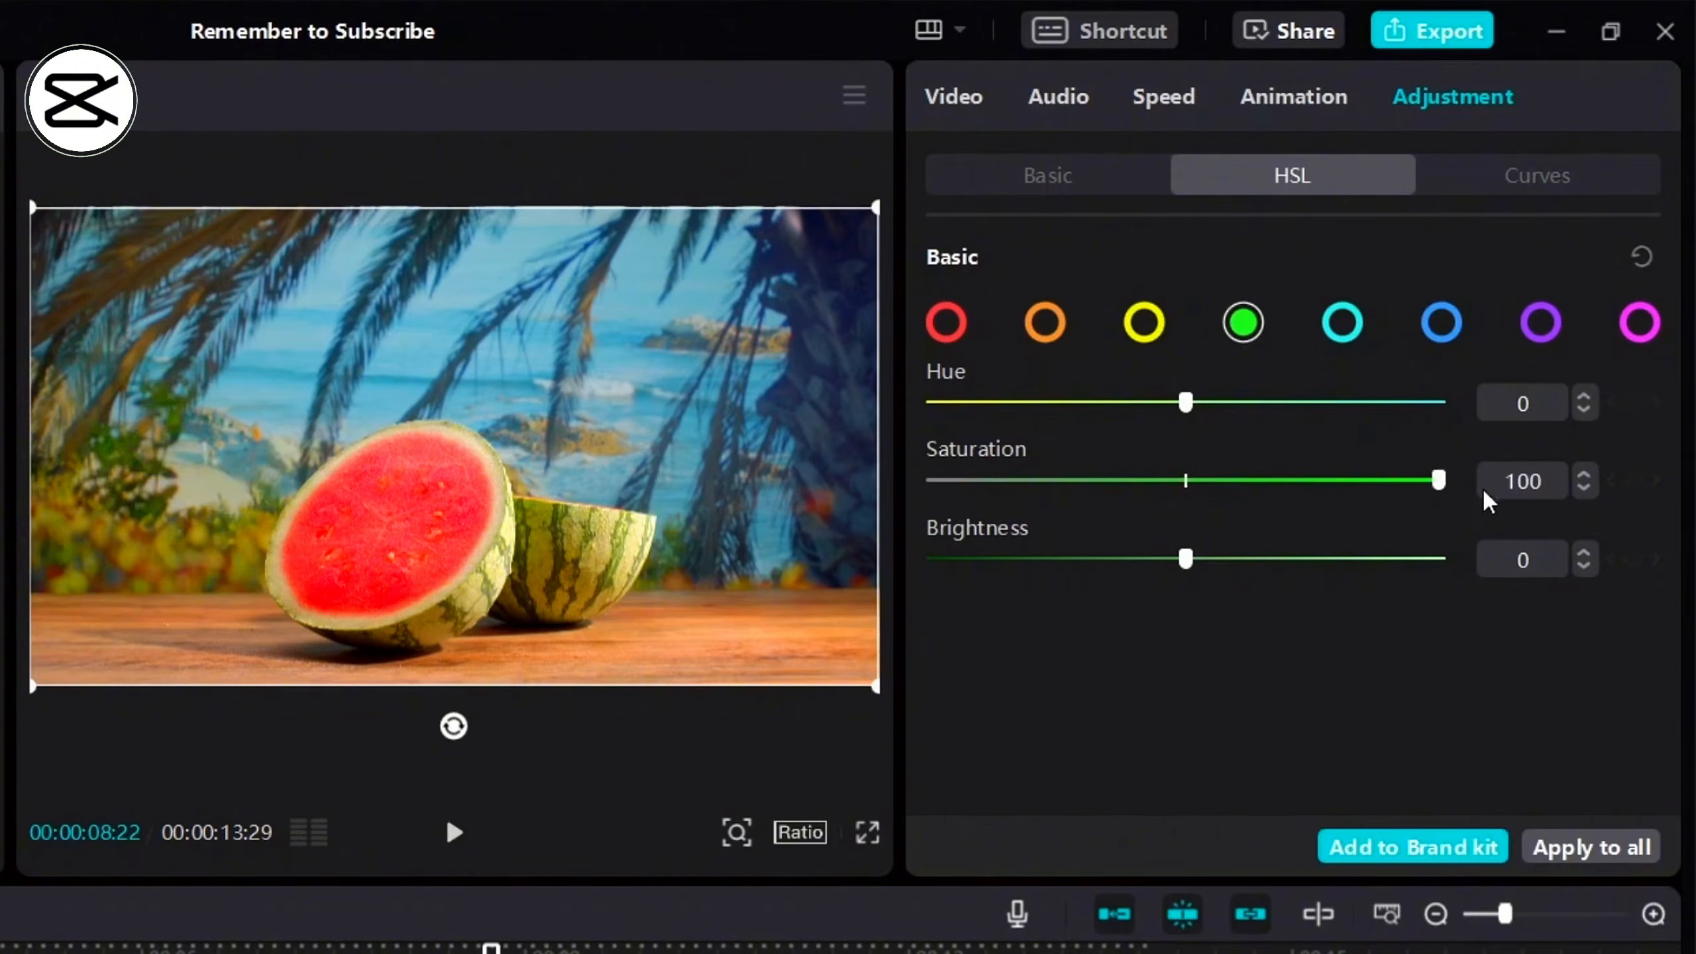
# - Set the green channel's hue to 100 and its brightness to 50, testing the lowest values of both
pyautogui.moveTo(1181, 403); pyautogui.dragTo(897, 400)
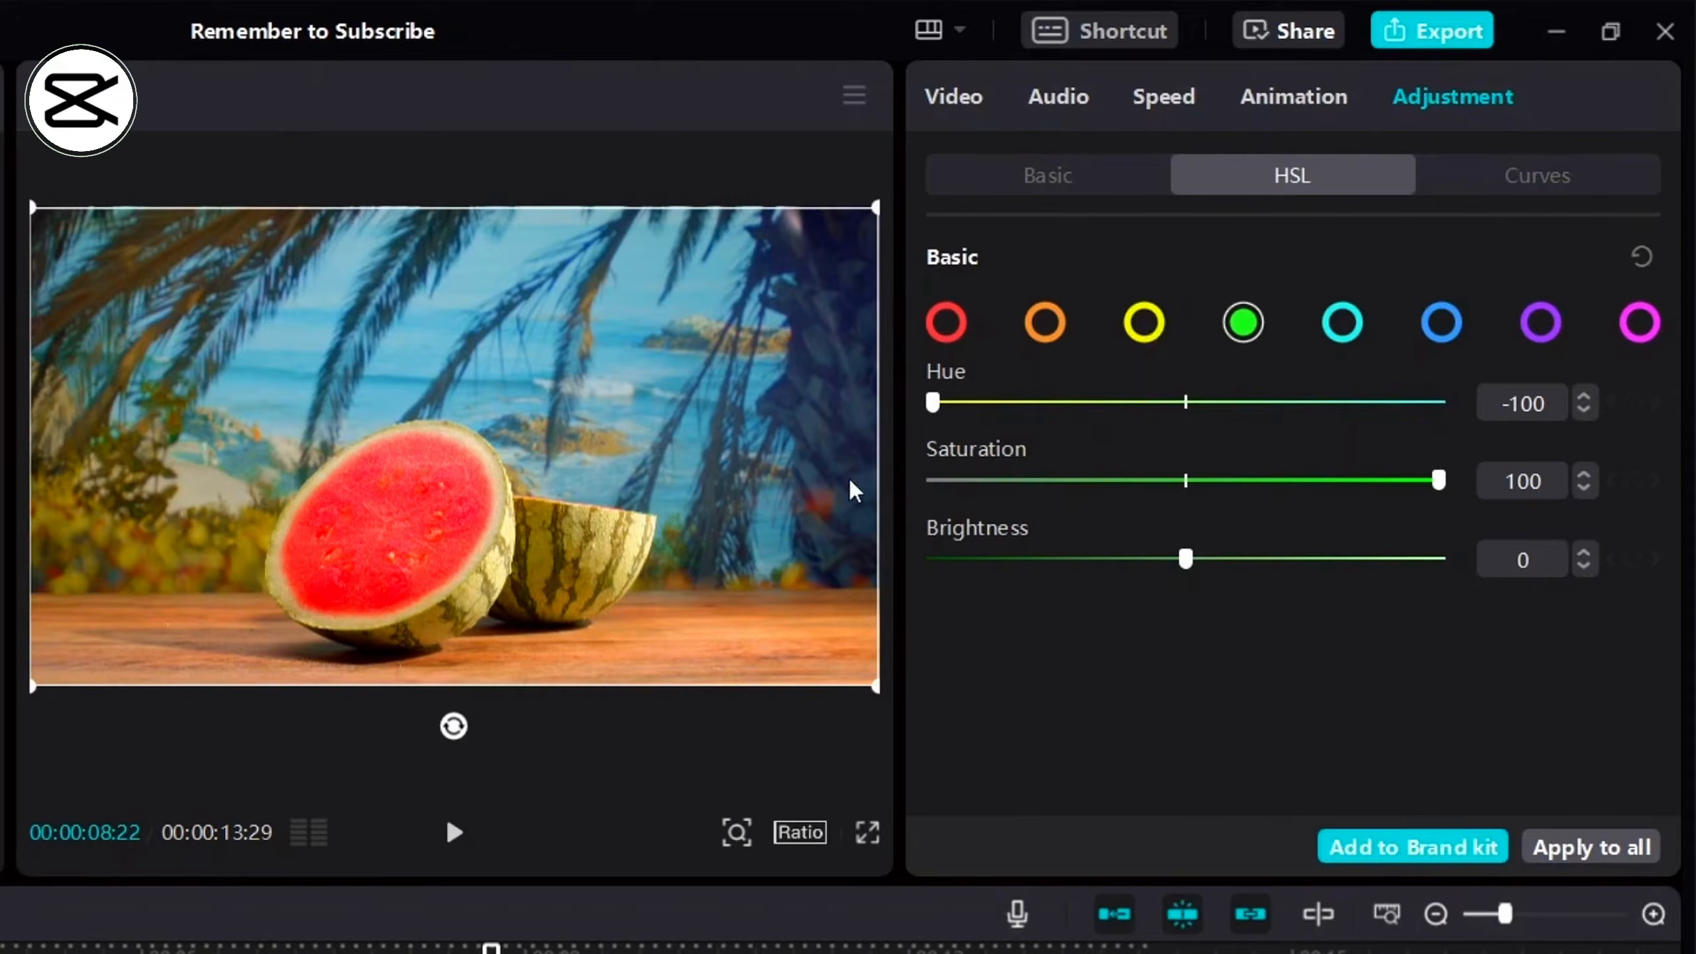
pyautogui.moveTo(934, 405); pyautogui.dragTo(1191, 418)
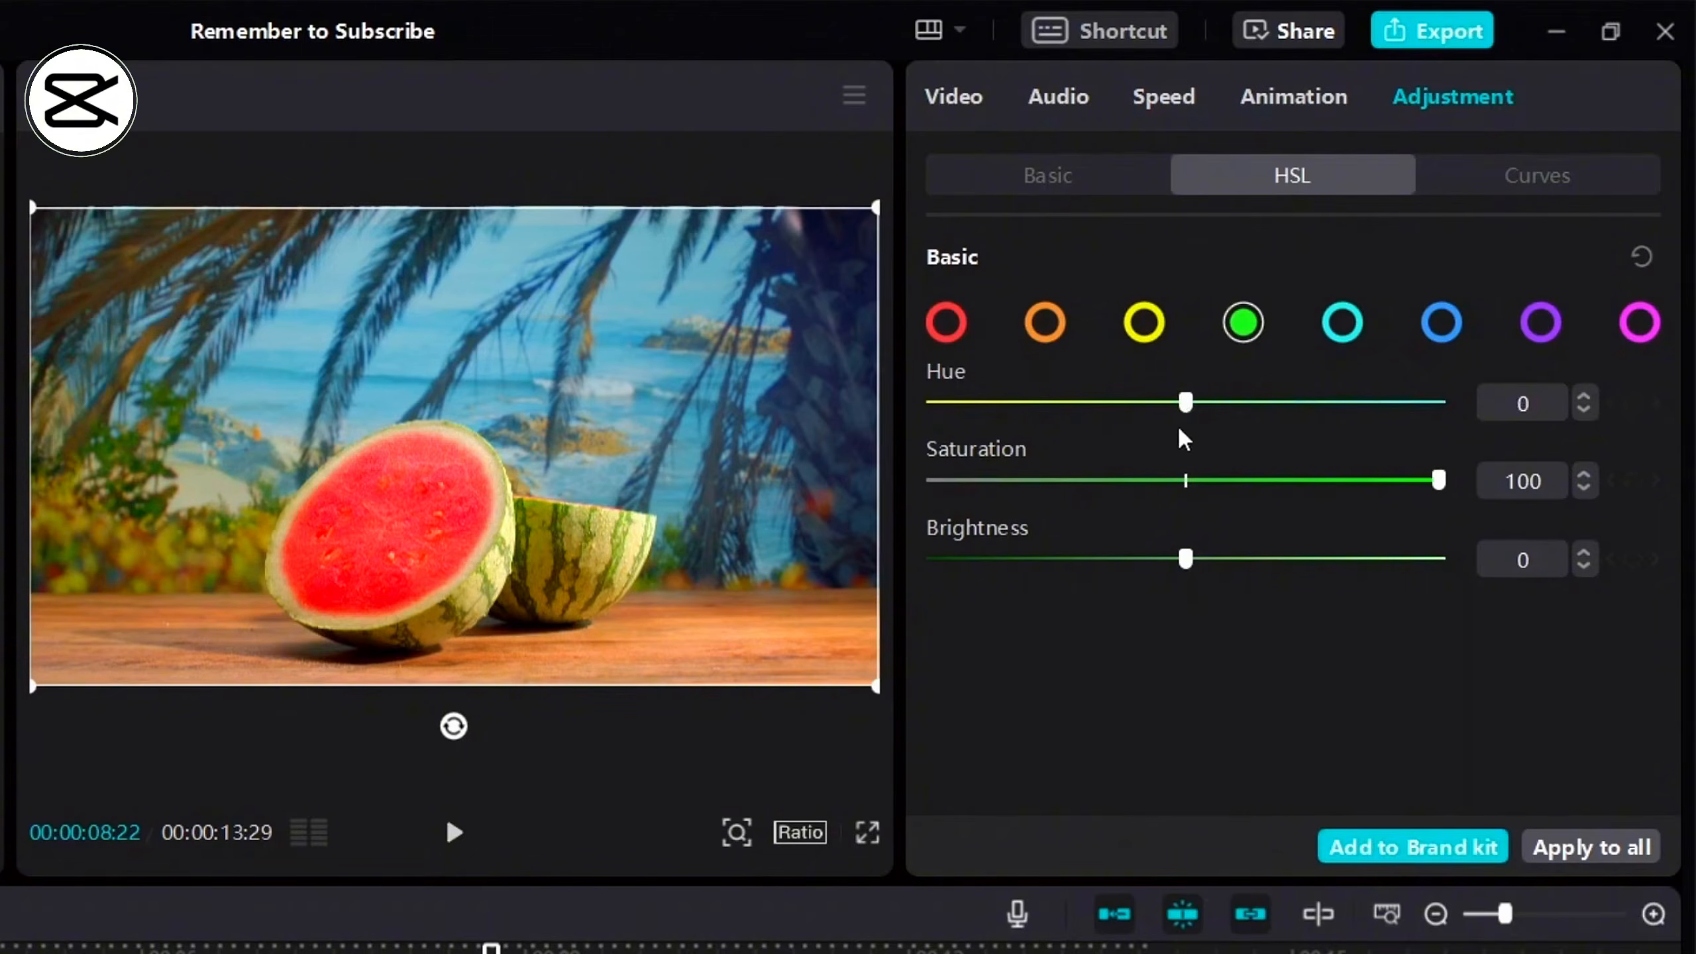
pyautogui.moveTo(1187, 405); pyautogui.dragTo(1469, 415)
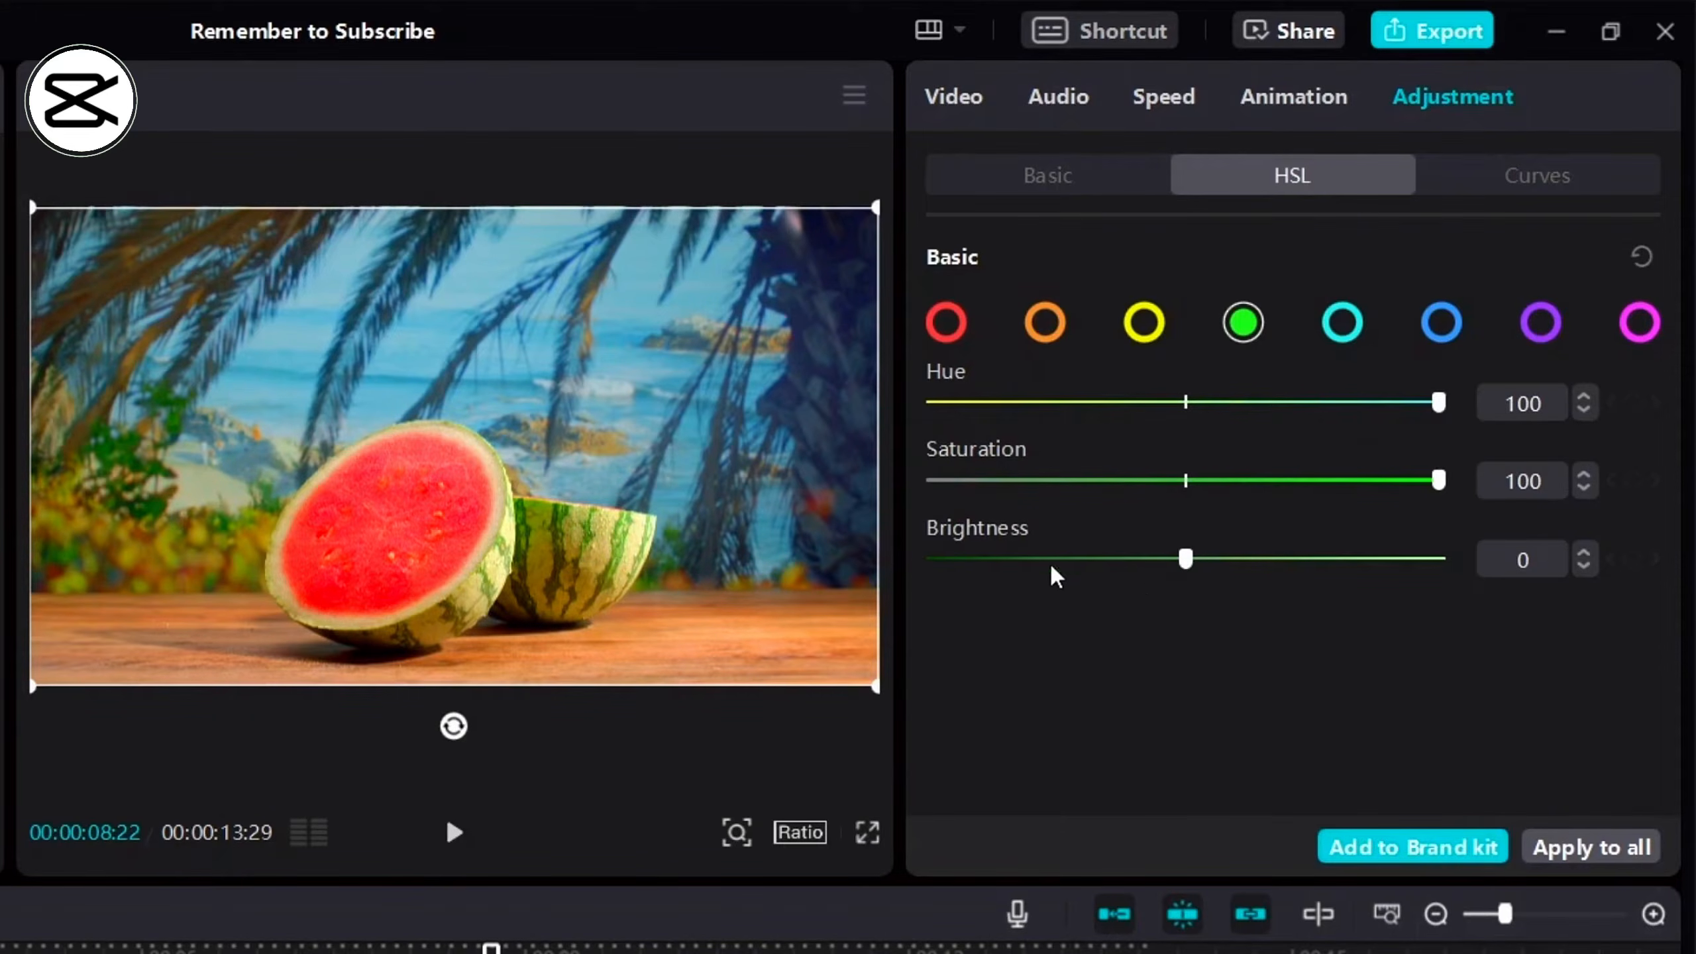
pyautogui.moveTo(1185, 563); pyautogui.dragTo(477, 559)
pyautogui.moveTo(932, 561); pyautogui.dragTo(1307, 575)
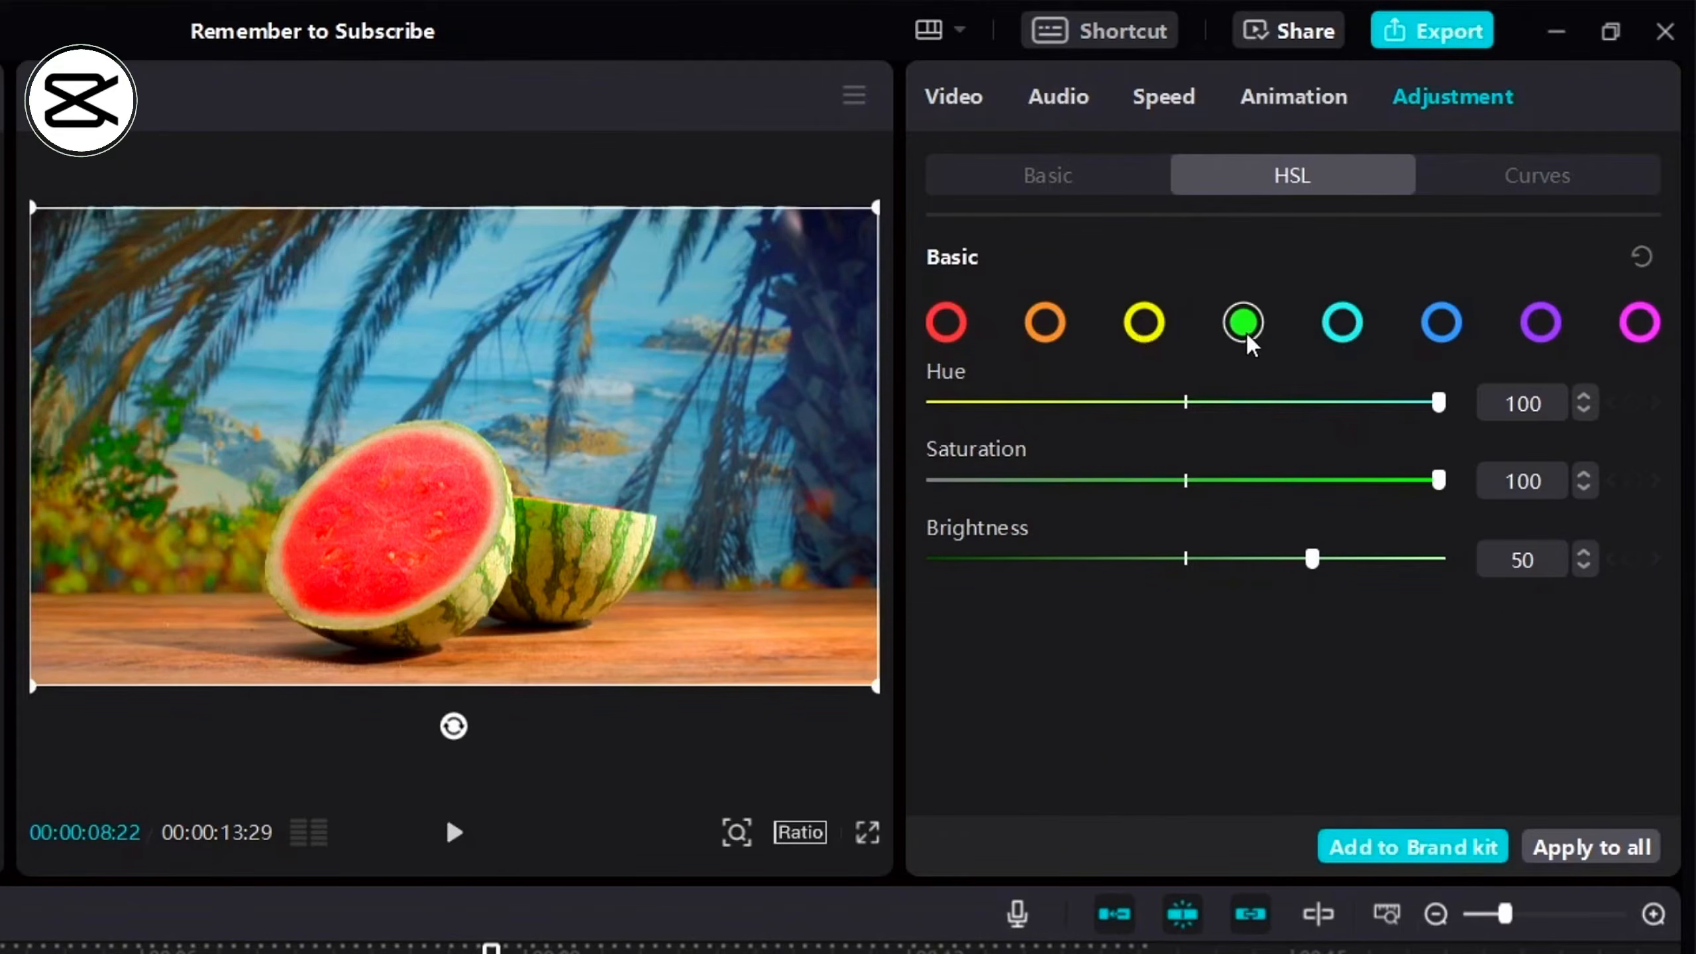
# - Set the yellow channel's hue to 100, testing it at -100 and 0 for comparison
pyautogui.click(1140, 334)
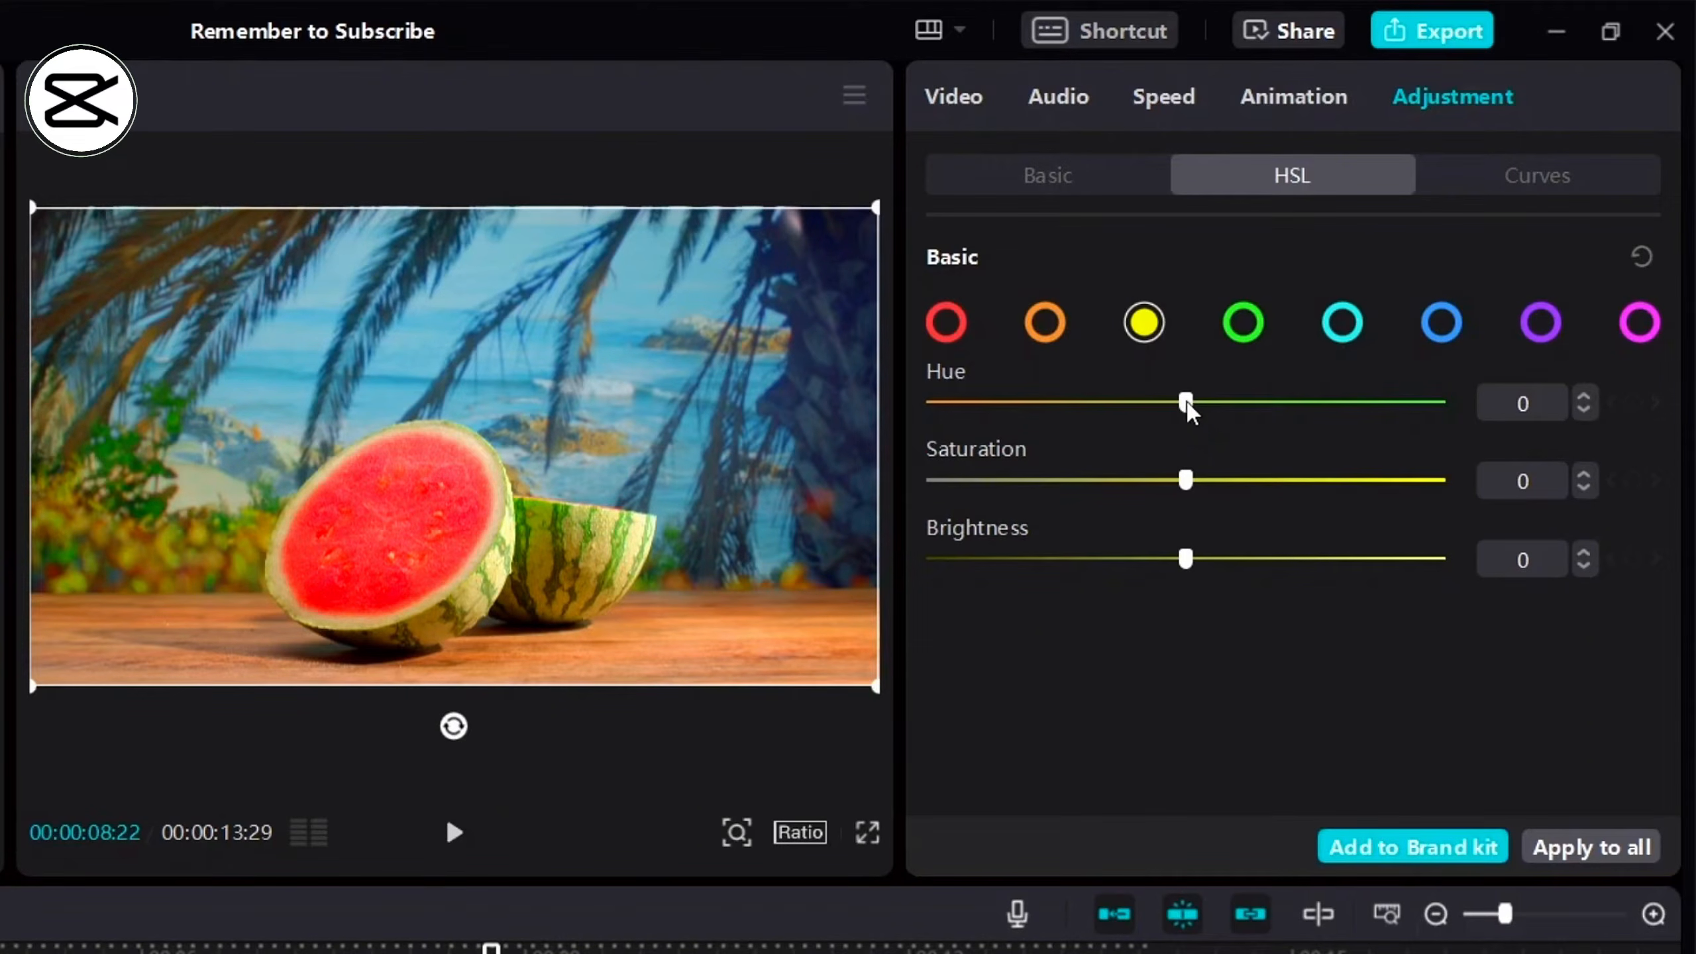
pyautogui.moveTo(1176, 404); pyautogui.dragTo(910, 437)
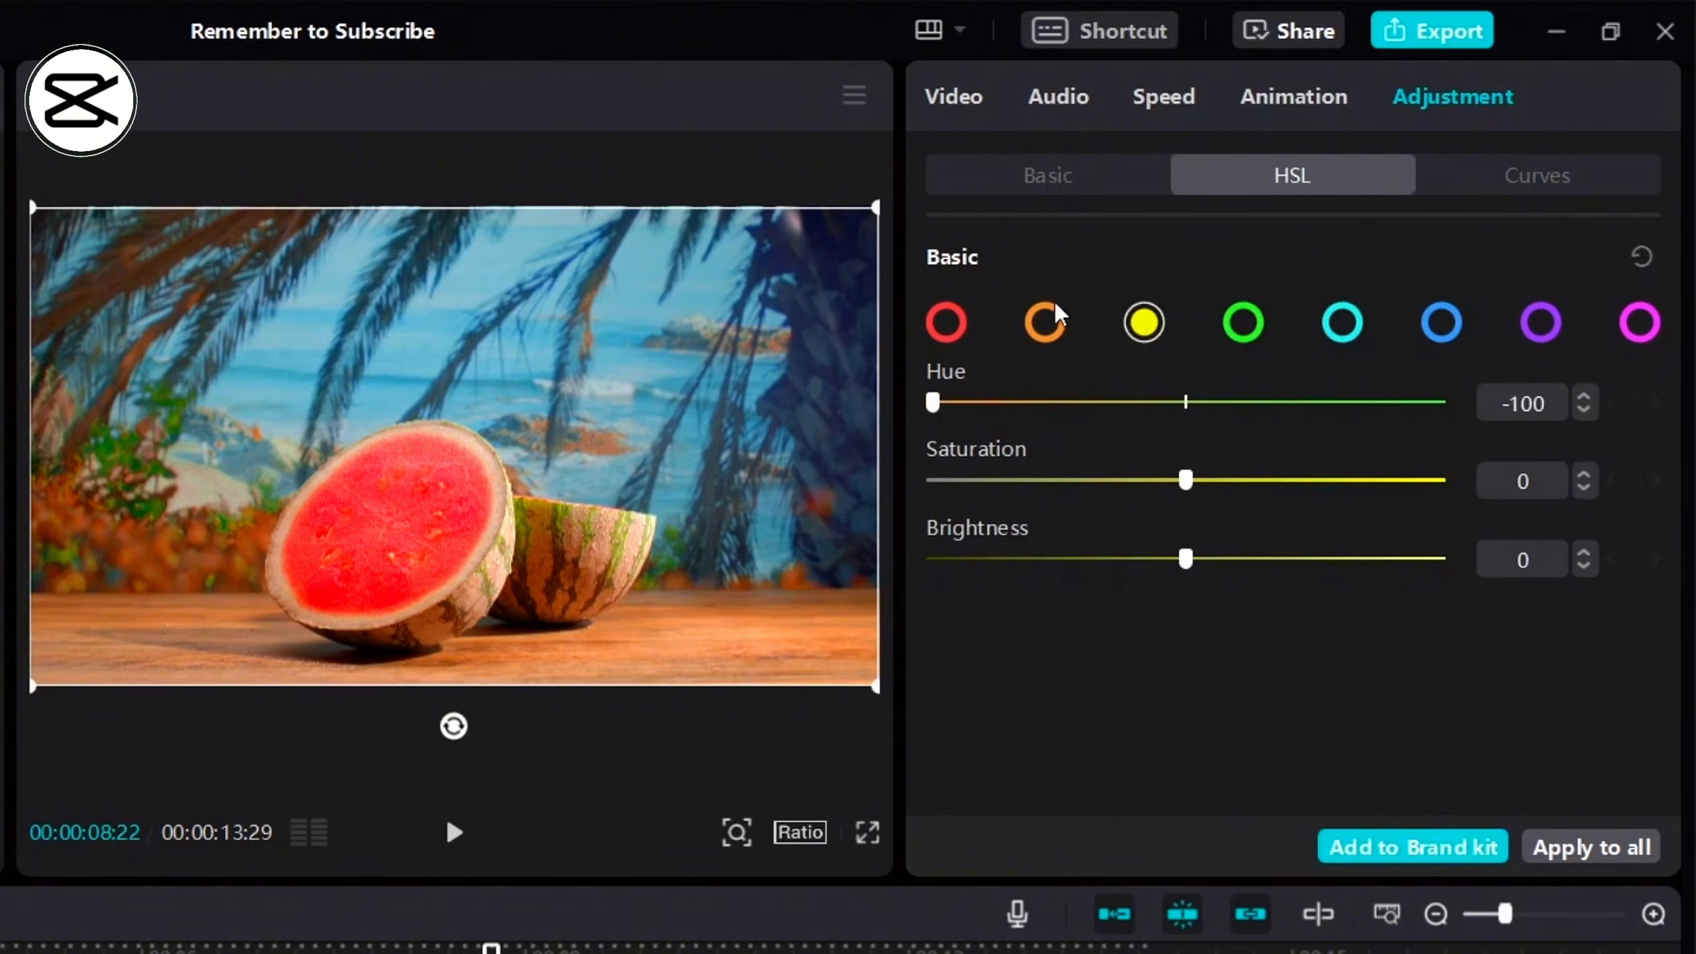
pyautogui.moveTo(934, 403); pyautogui.dragTo(1032, 408)
pyautogui.moveTo(1178, 408); pyautogui.dragTo(1448, 408)
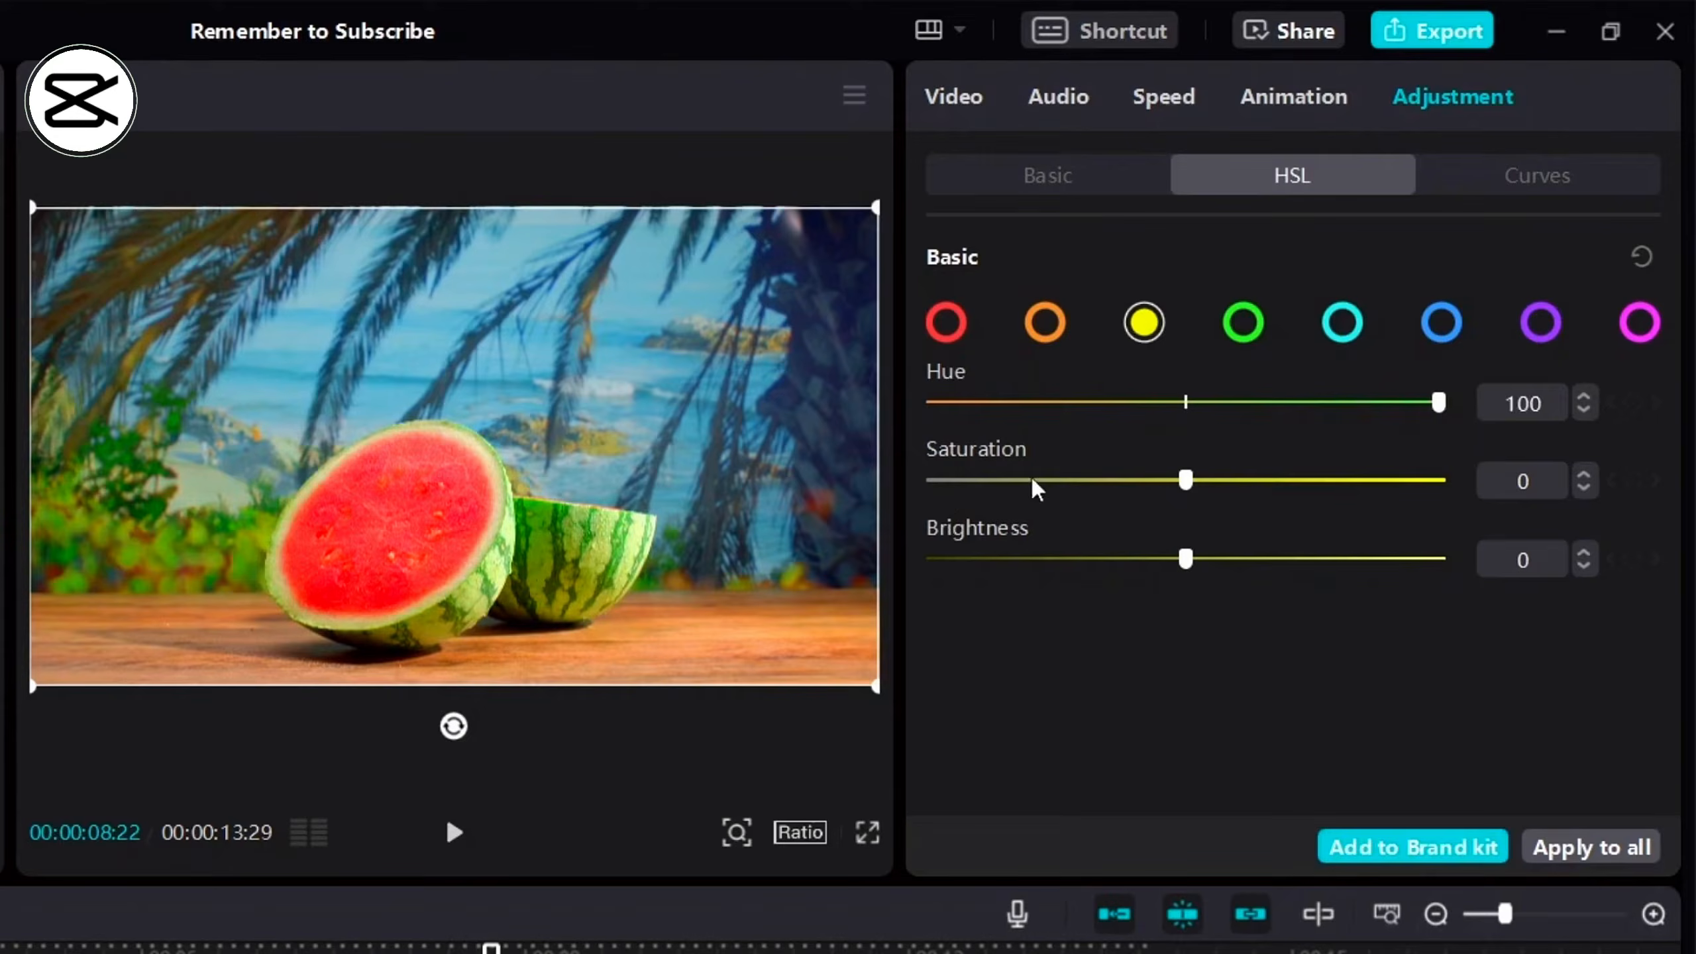
pyautogui.click(1186, 402)
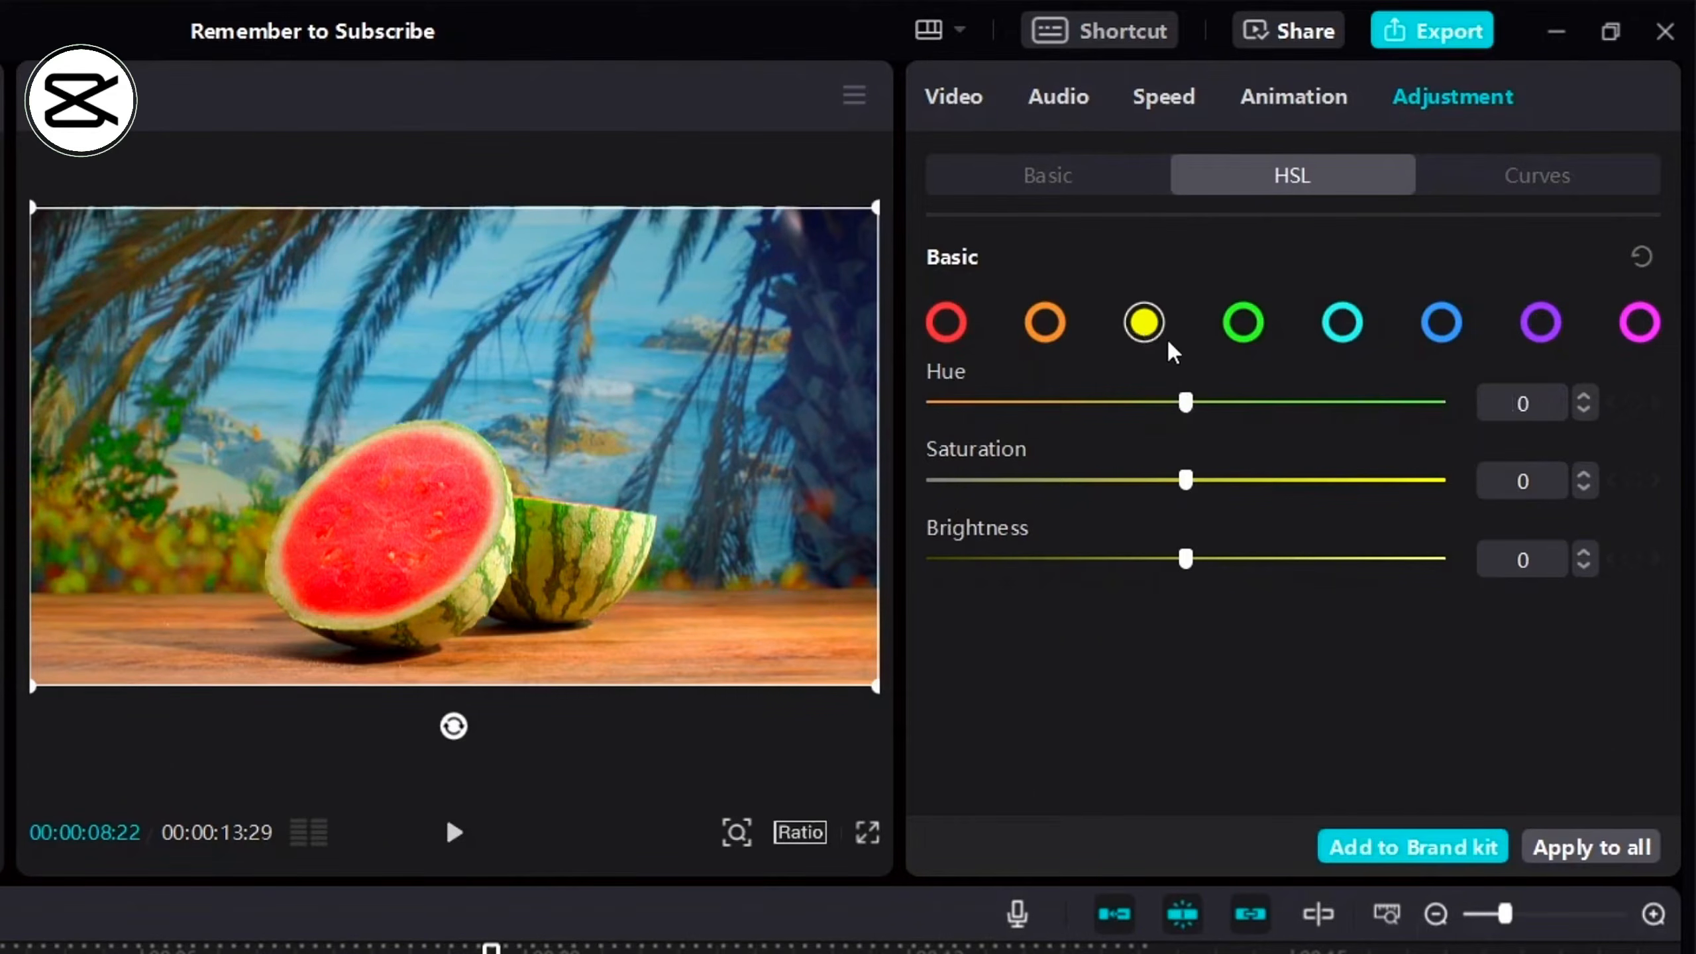
pyautogui.moveTo(1187, 402)
pyautogui.mouseDown()
pyautogui.moveTo(1520, 419)
pyautogui.moveTo(1187, 415)
pyautogui.mouseUp()
pyautogui.moveTo(1185, 412); pyautogui.dragTo(1456, 411)
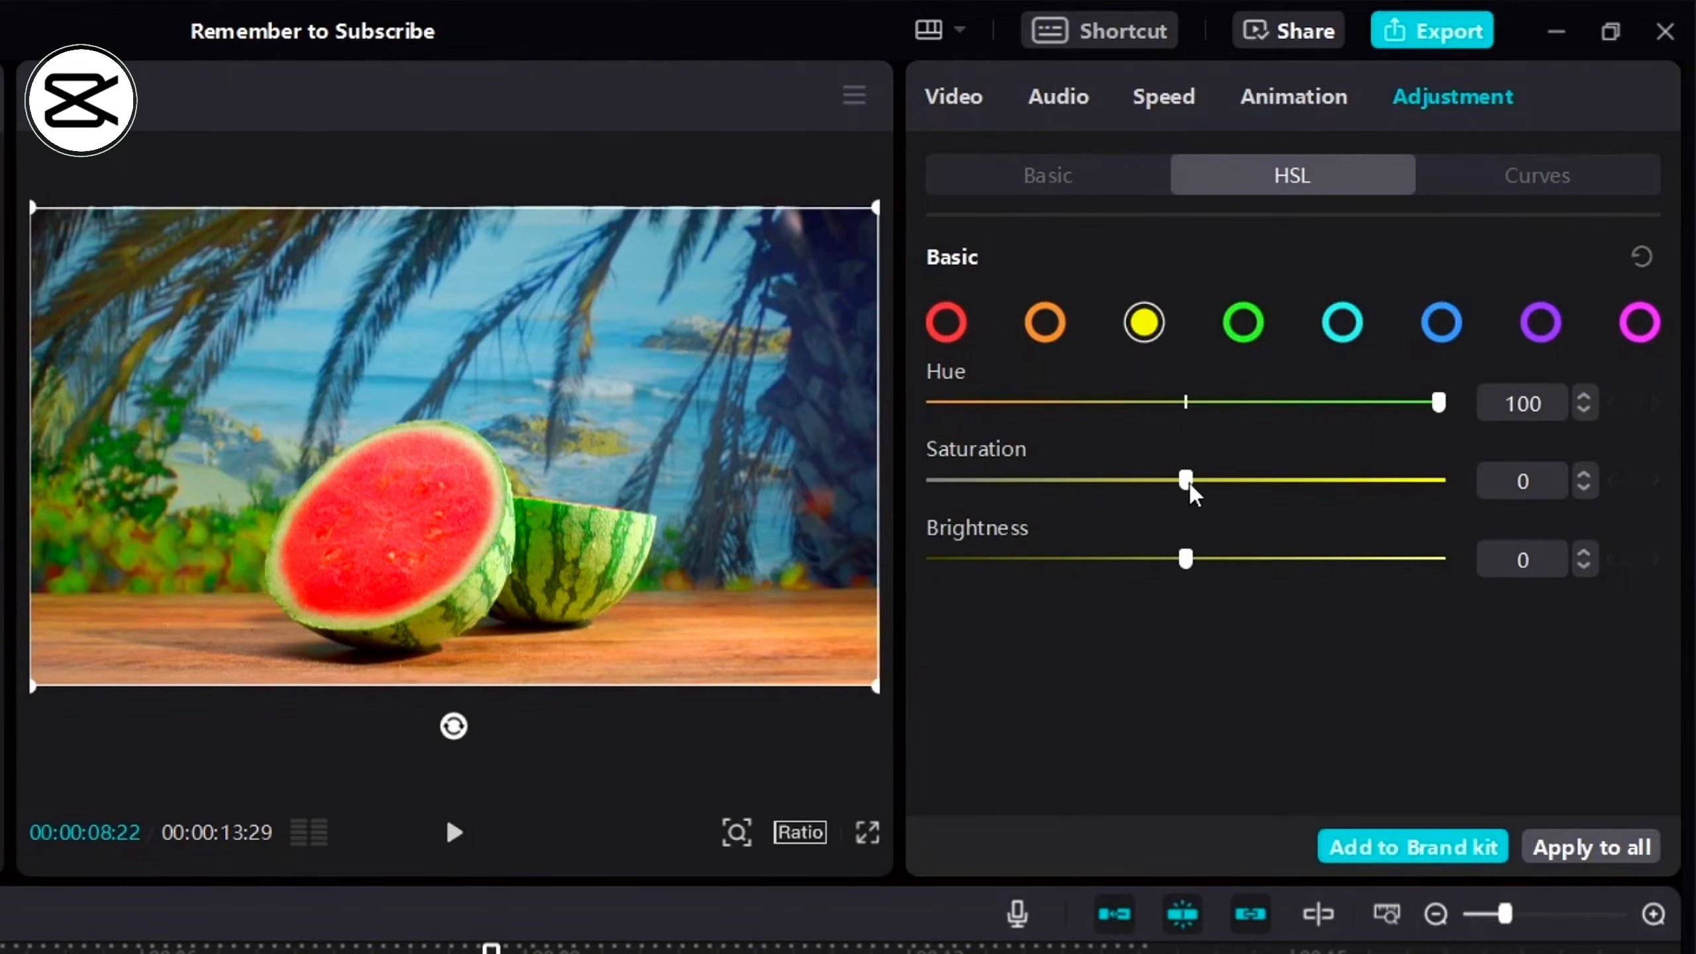
# - Set the yellow channel's saturation to 20 and its brightness to -20, testing the brightness at 100
pyautogui.moveTo(1190, 483); pyautogui.dragTo(1231, 487)
pyautogui.moveTo(1187, 563); pyautogui.dragTo(1446, 568)
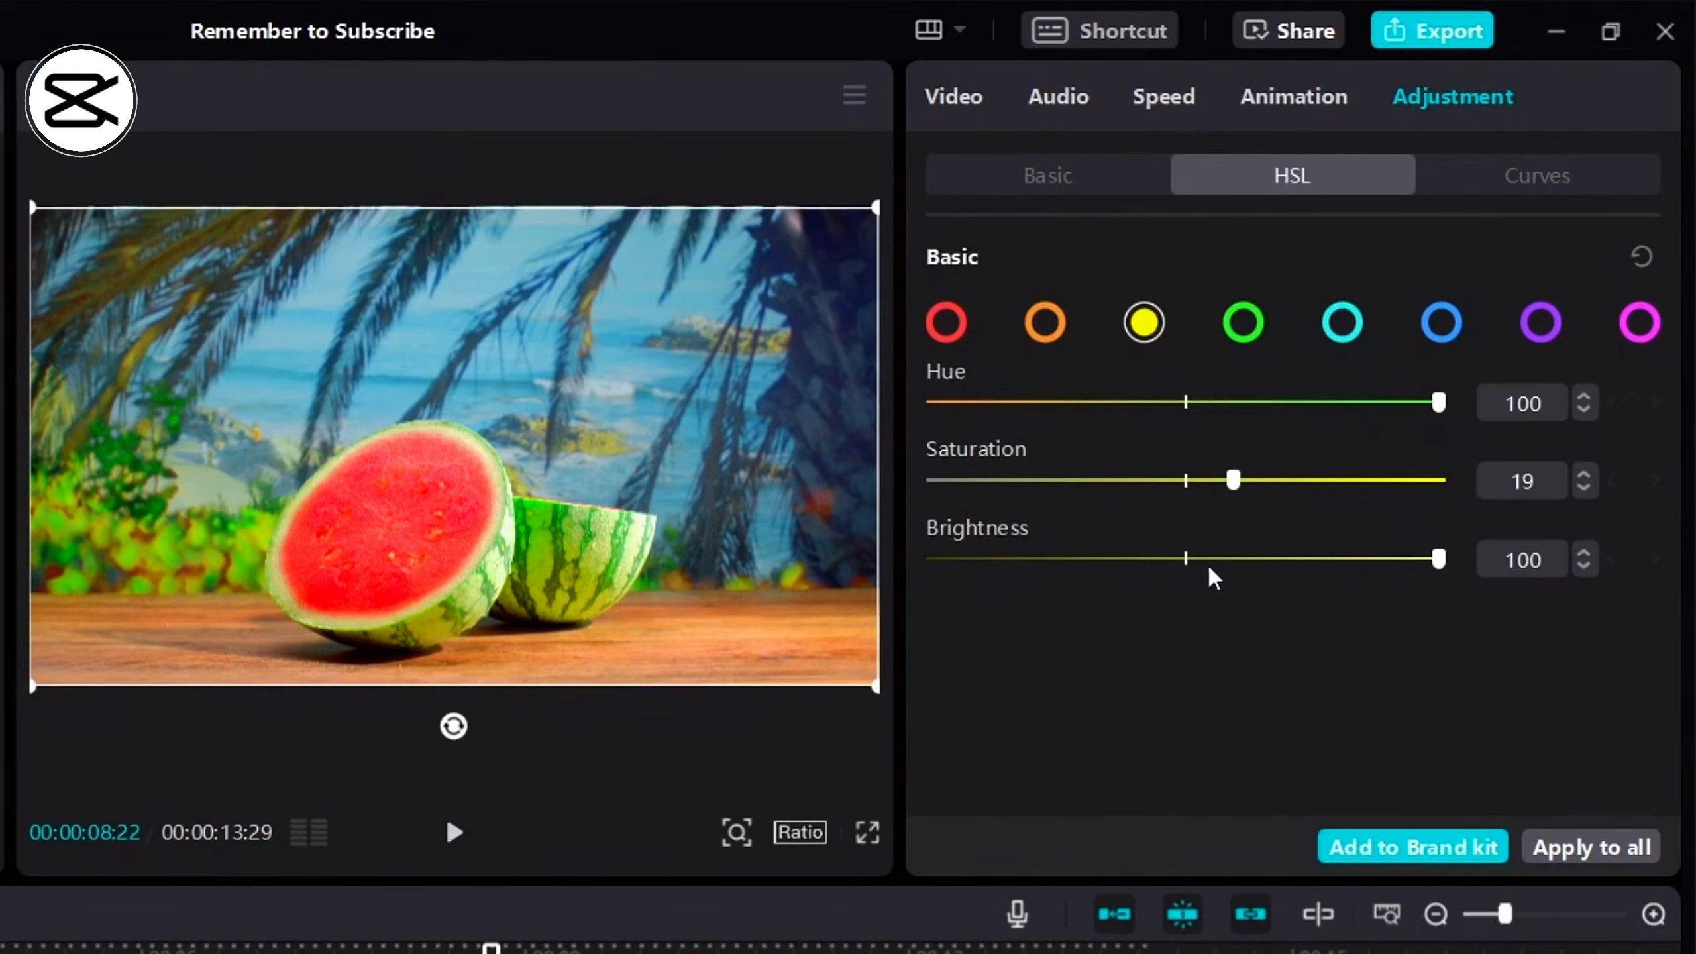
pyautogui.moveTo(1197, 561); pyautogui.dragTo(1130, 593)
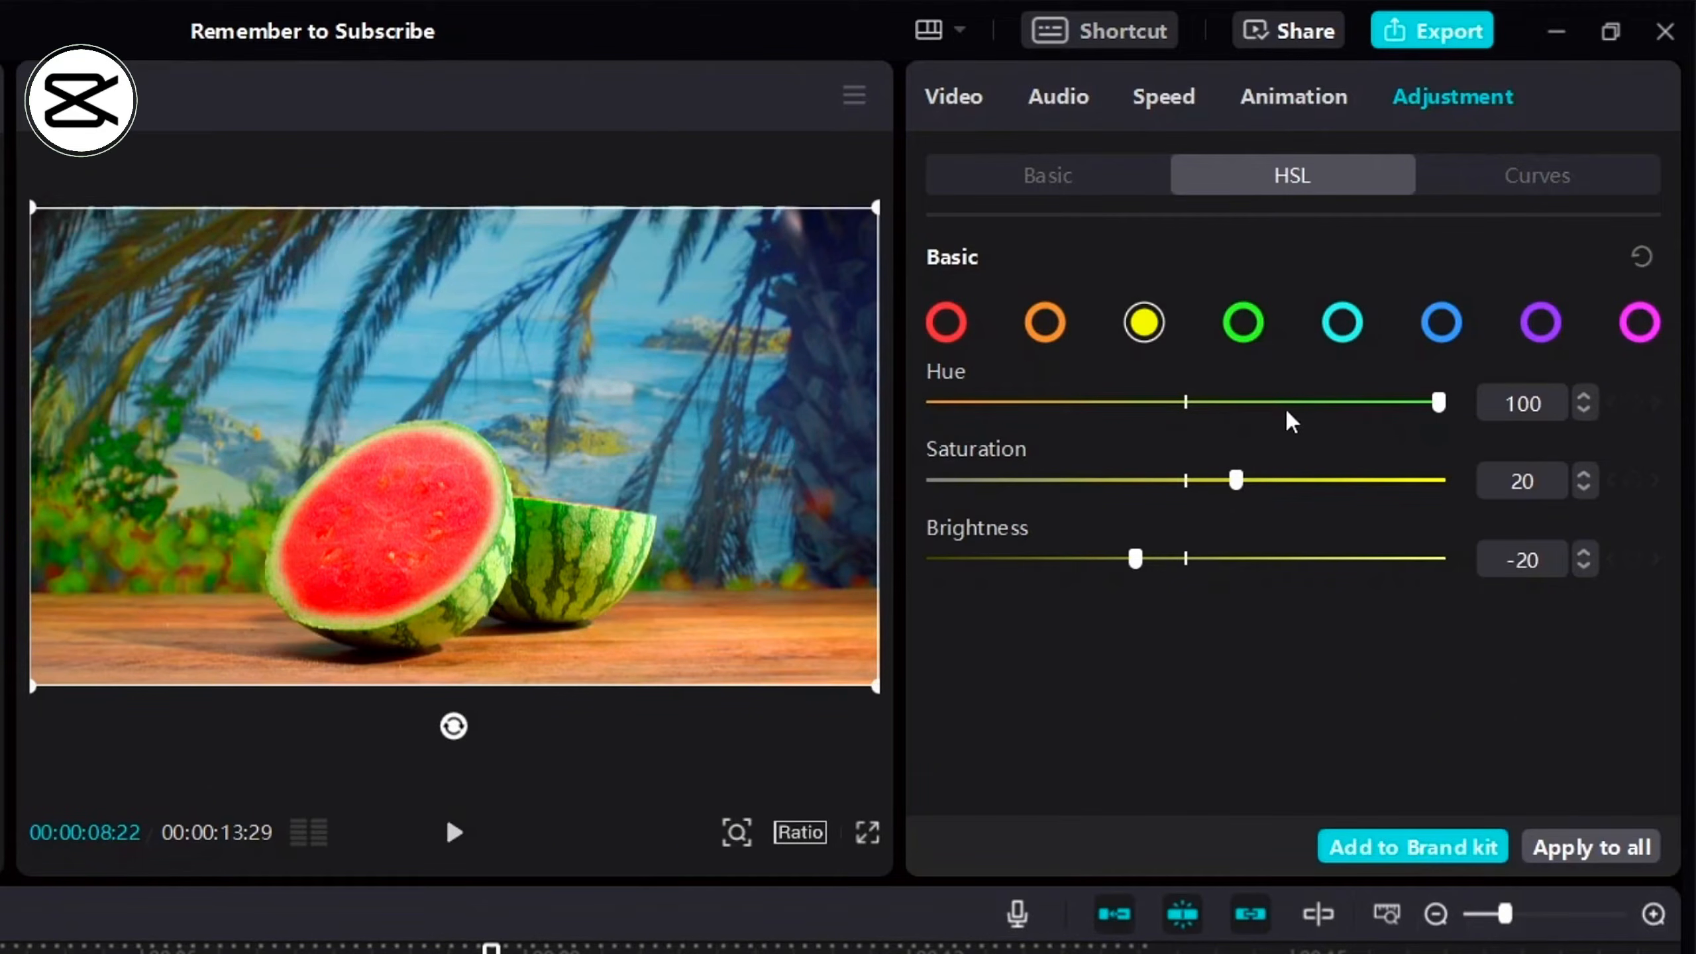
# - Set the cyan channel's hue to 29, saturation to 100 and brightness to -40
pyautogui.click(1344, 323)
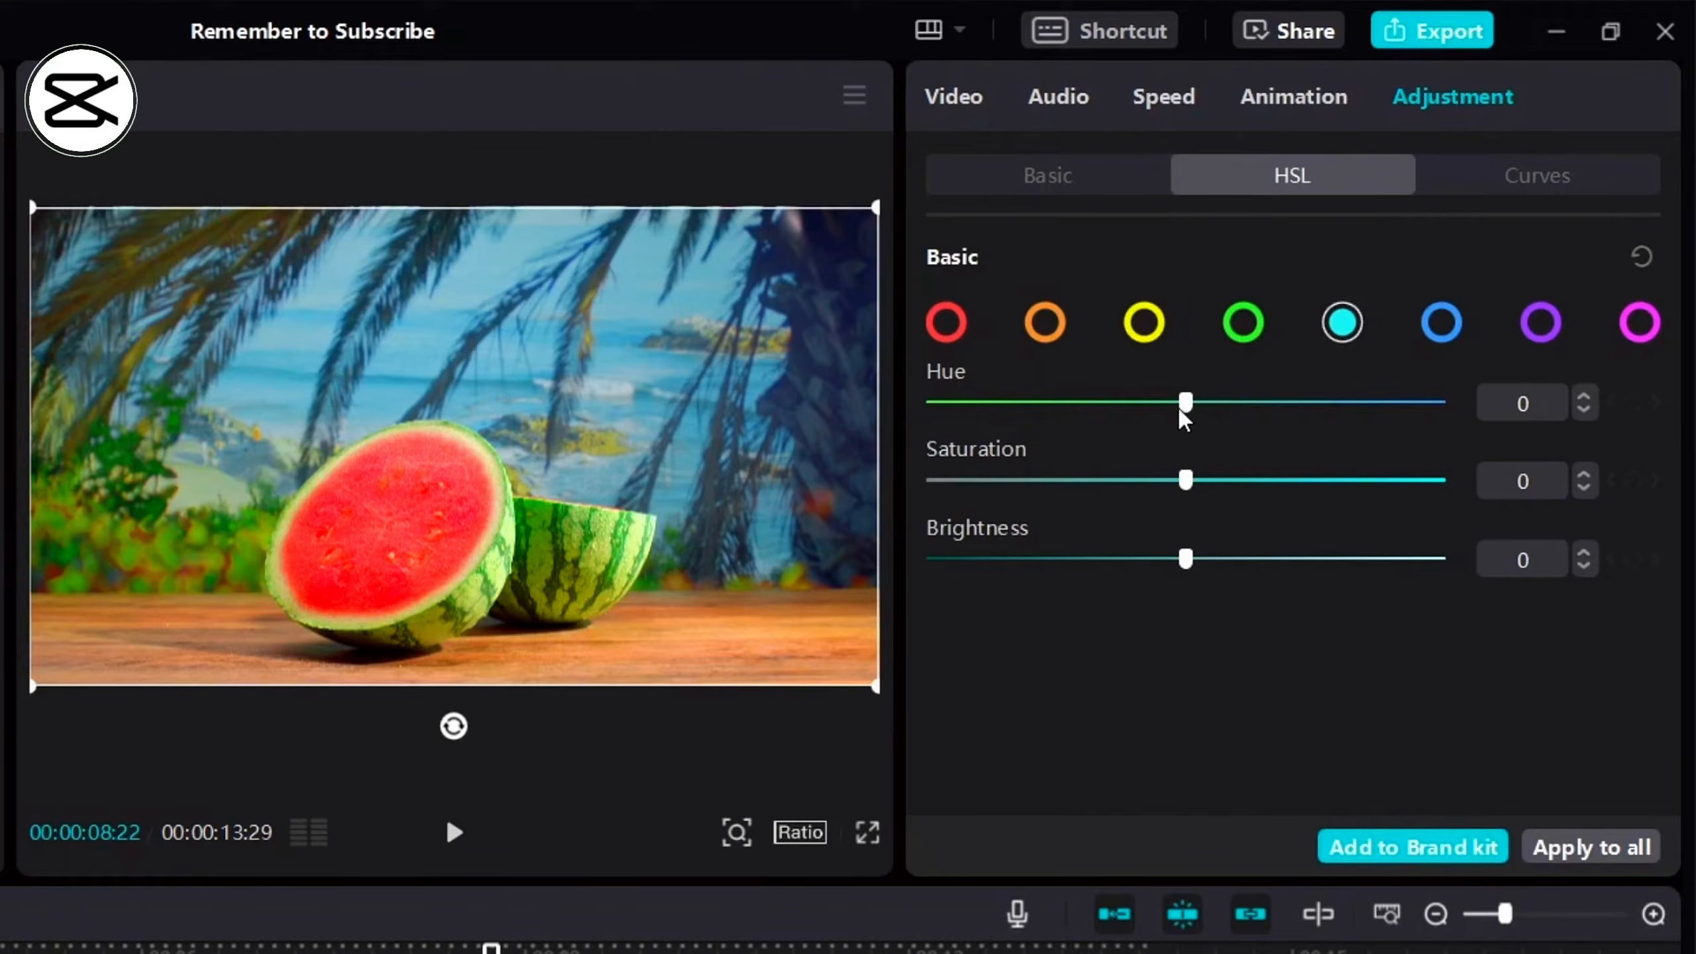
pyautogui.moveTo(1186, 403); pyautogui.dragTo(1258, 431)
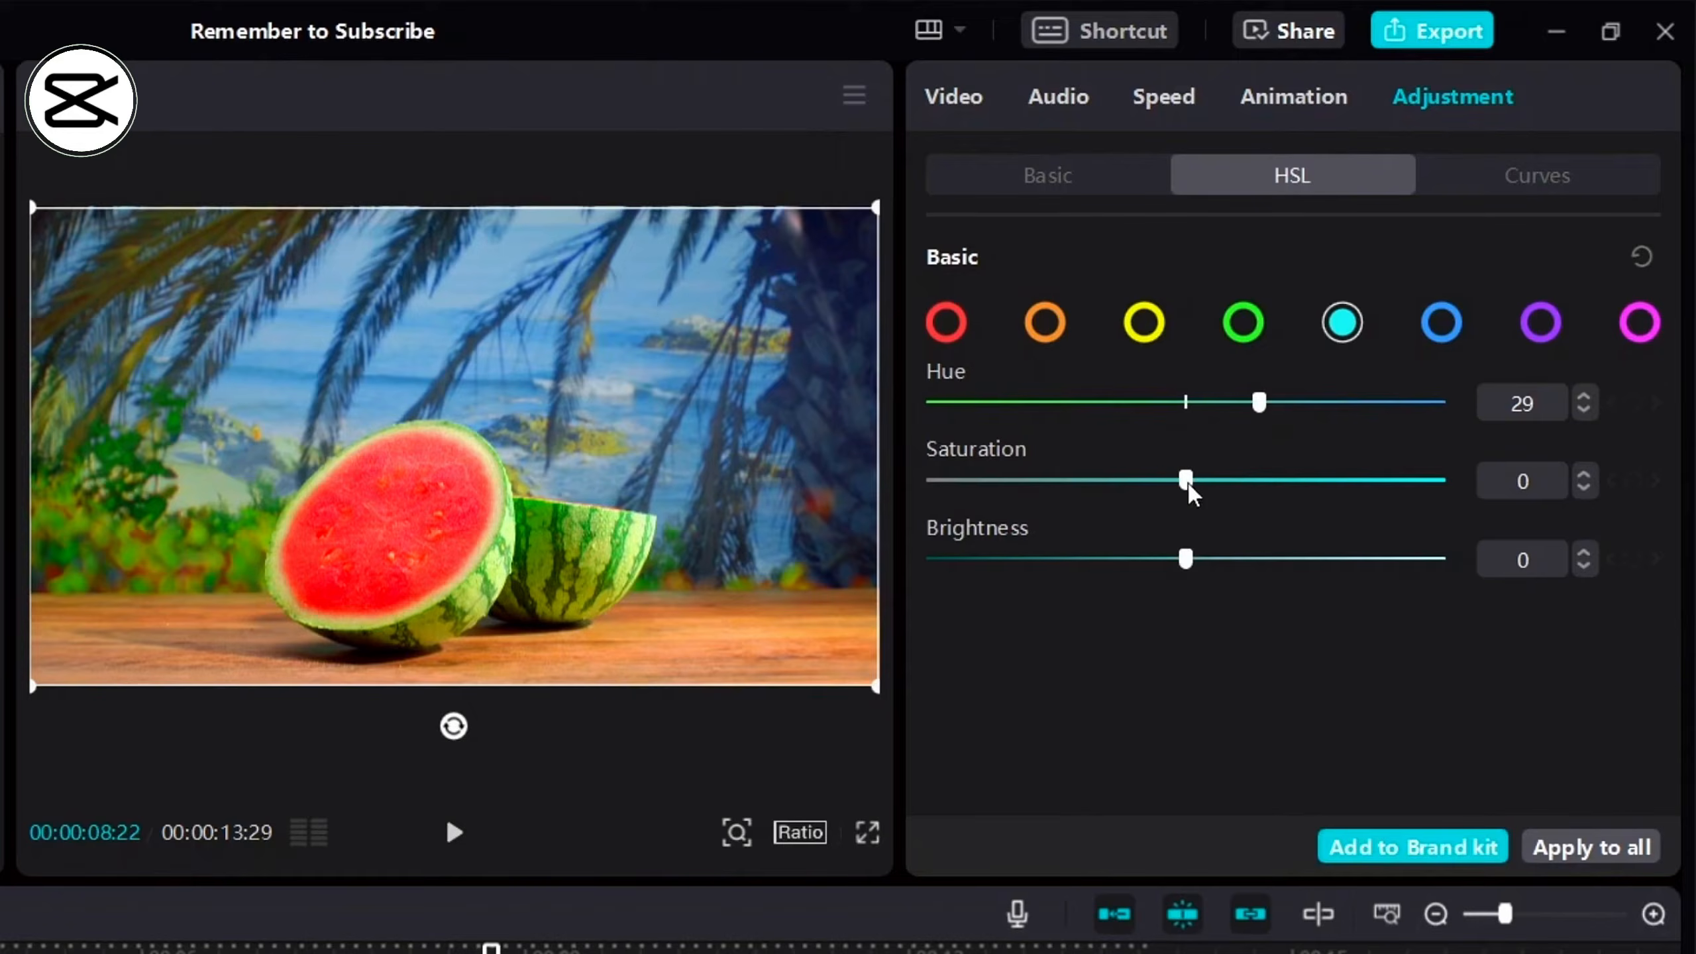
pyautogui.moveTo(1187, 482); pyautogui.dragTo(1448, 556)
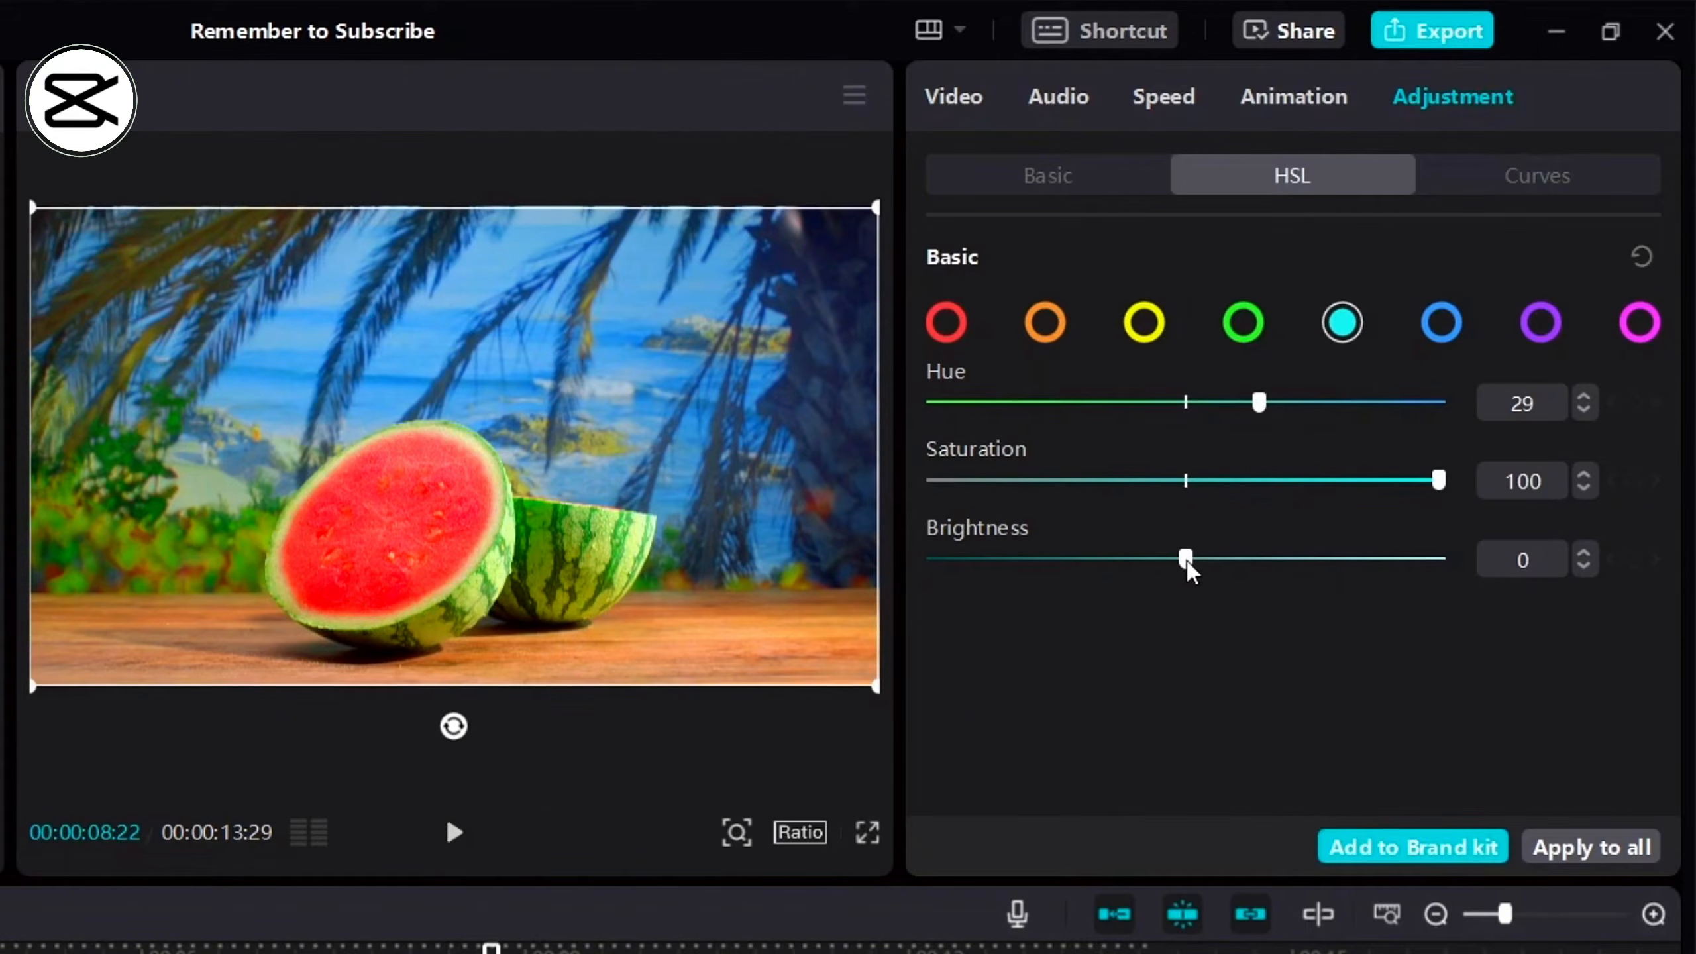
pyautogui.moveTo(1187, 561); pyautogui.dragTo(1083, 706)
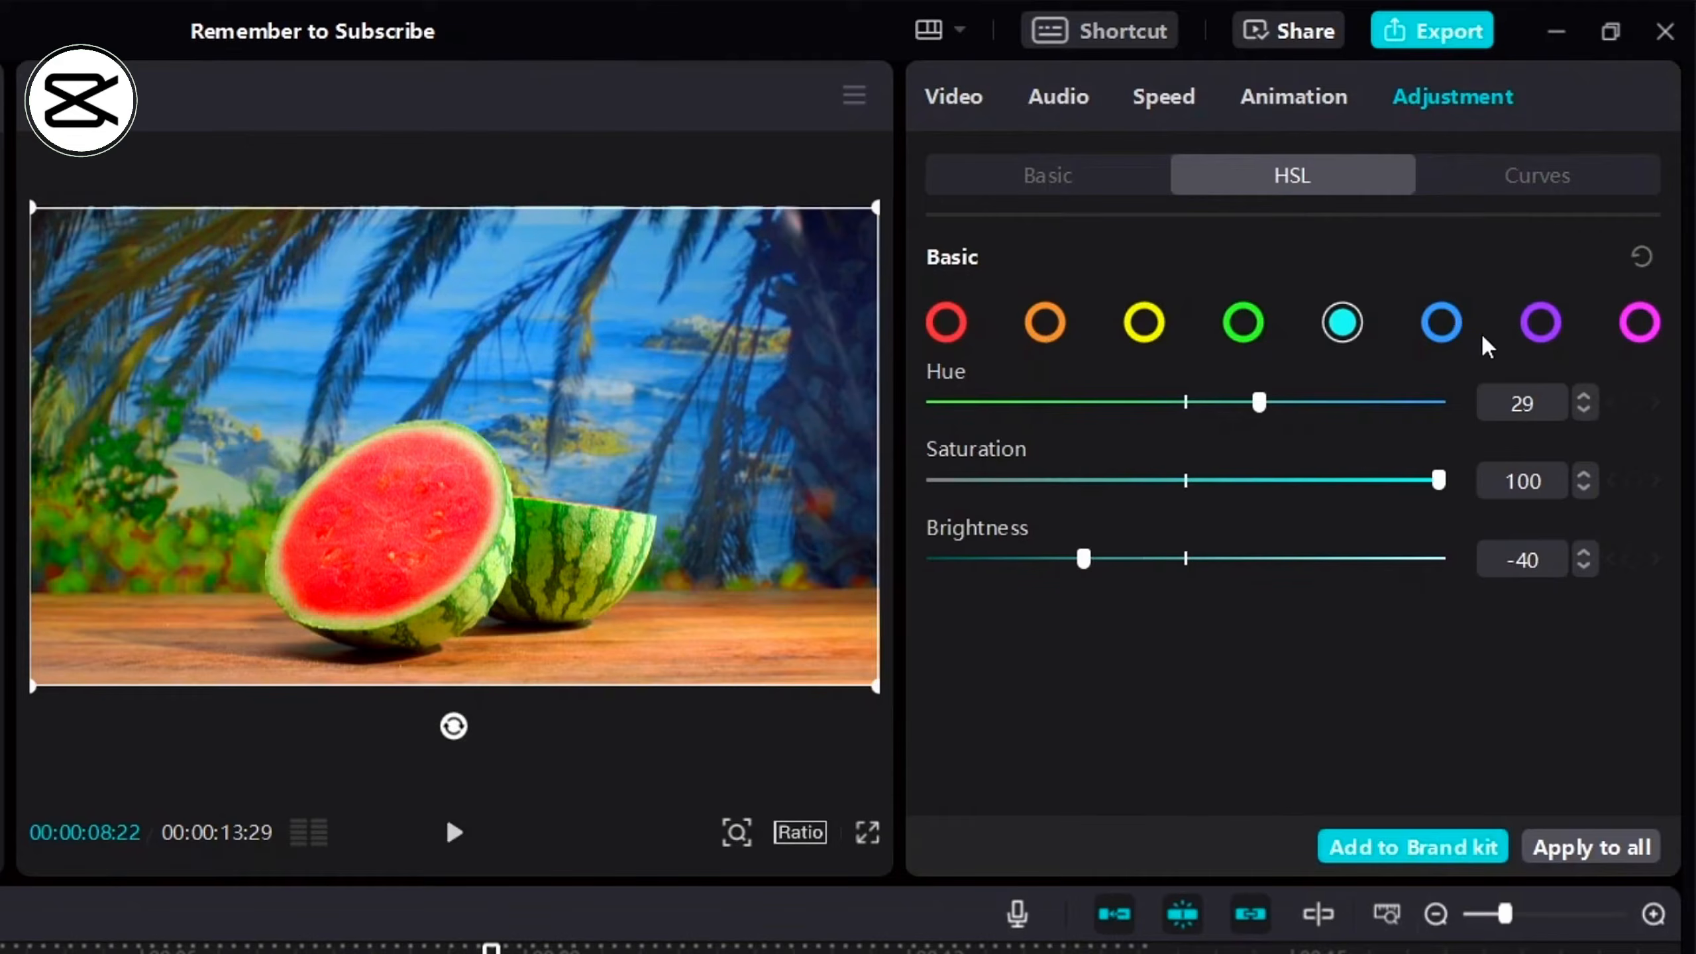
# - Adjust the blue channel's hue and lower its saturation and brightness
pyautogui.click(1443, 328)
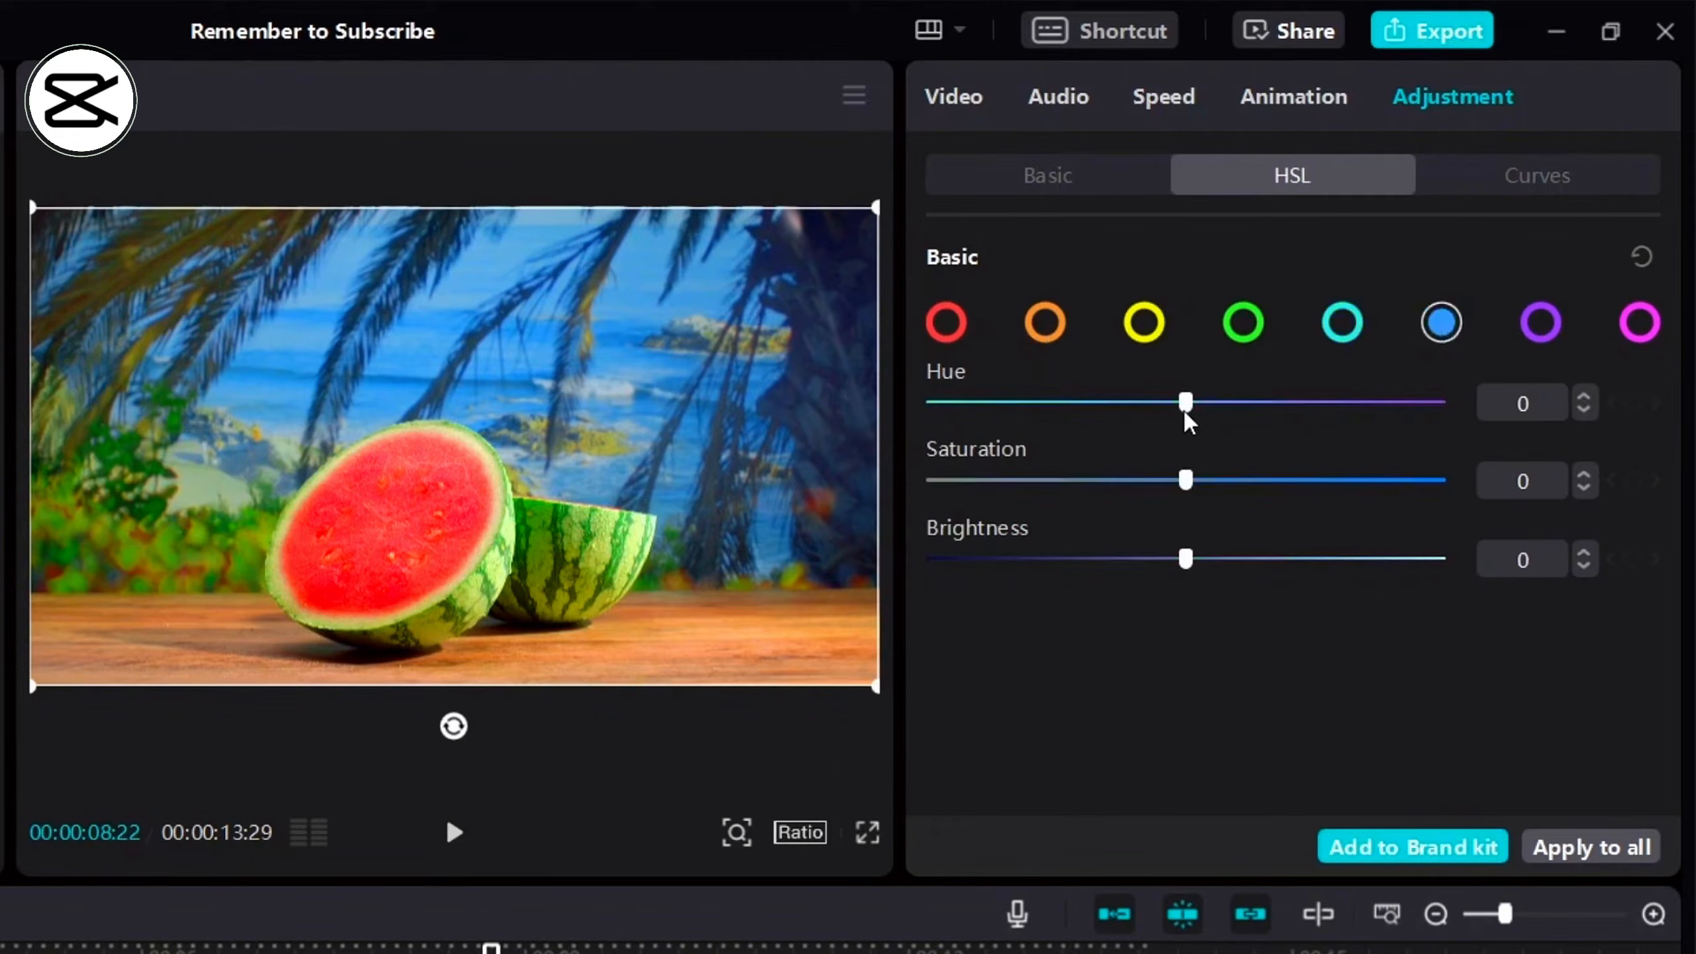
pyautogui.moveTo(1190, 405)
pyautogui.mouseDown()
pyautogui.moveTo(954, 405)
pyautogui.moveTo(1182, 418)
pyautogui.mouseUp()
pyautogui.moveTo(1190, 484); pyautogui.dragTo(1131, 501)
pyautogui.moveTo(1188, 560); pyautogui.dragTo(923, 612)
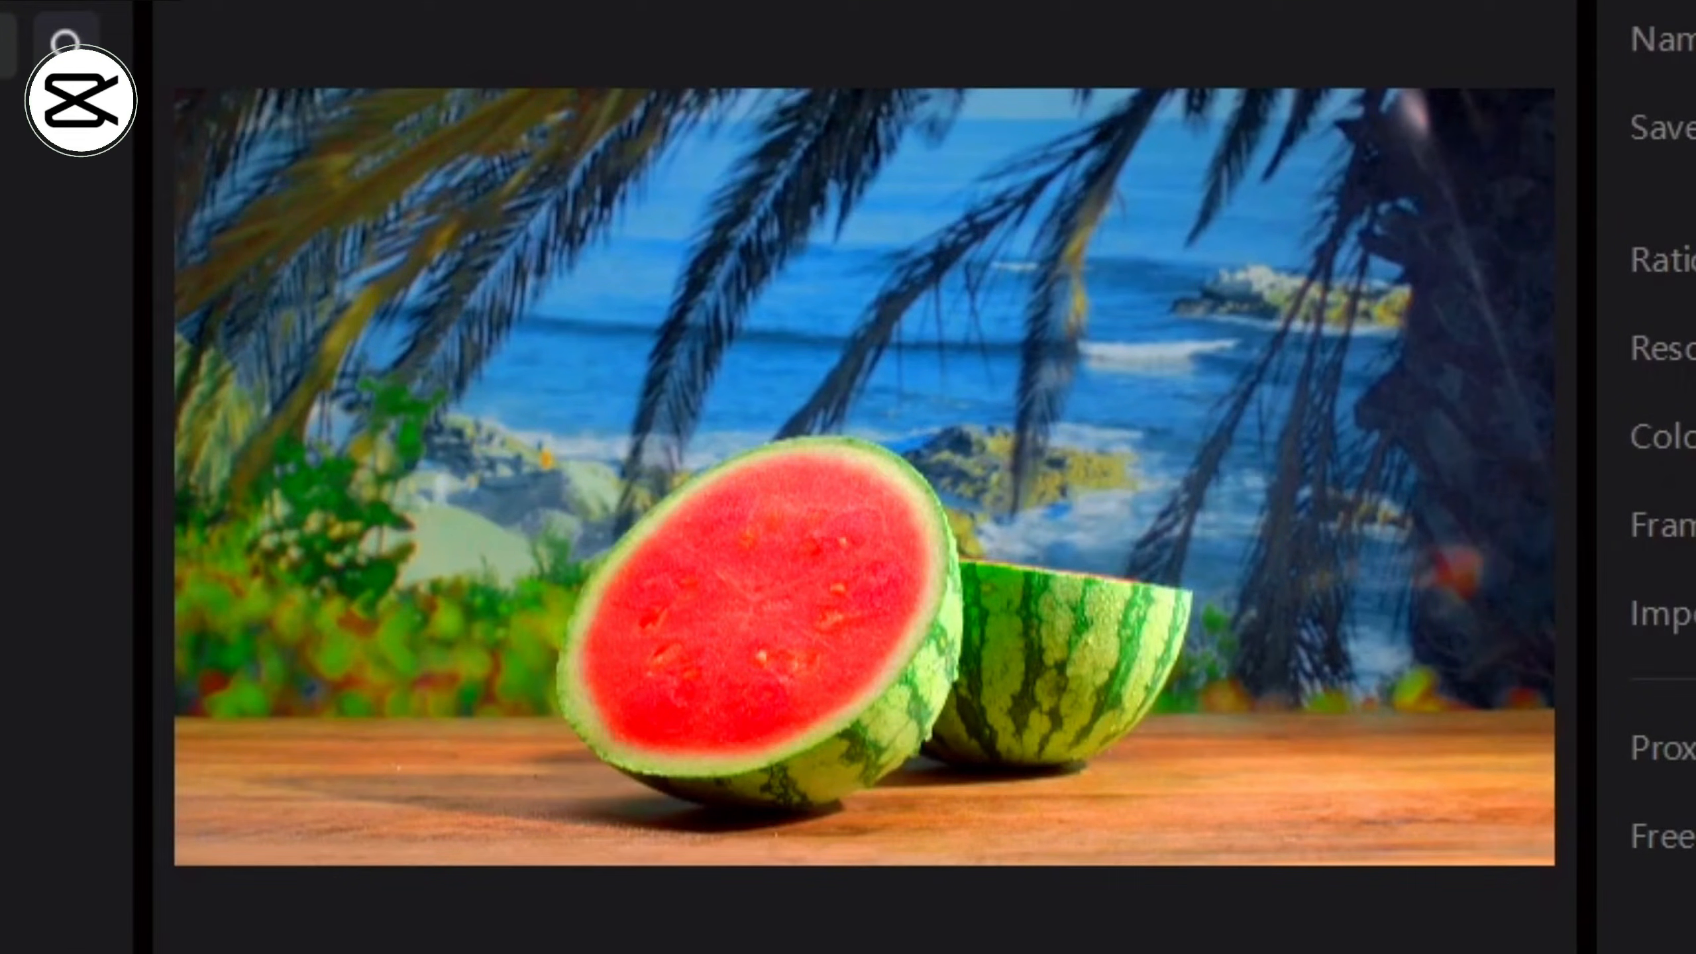
# - Try different brightness values and a contrast of -50 and 50 on the fishes clip, restoring both settings to 0
pyautogui.press('v')
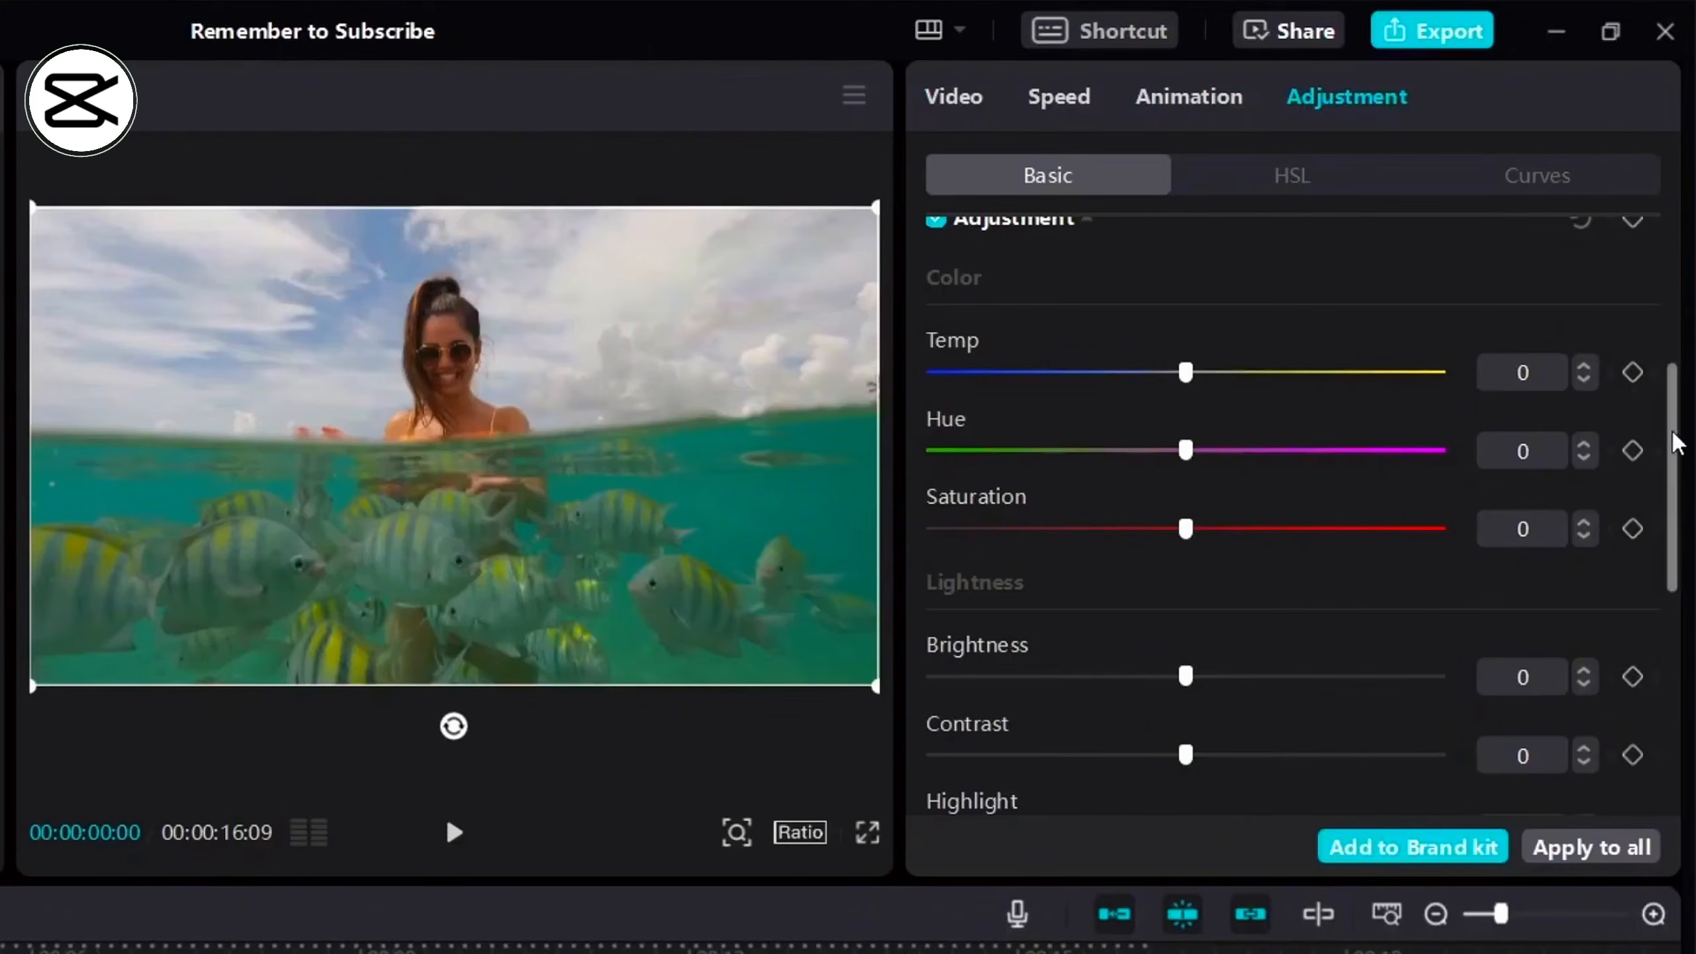
pyautogui.moveTo(1673, 439); pyautogui.dragTo(1672, 557)
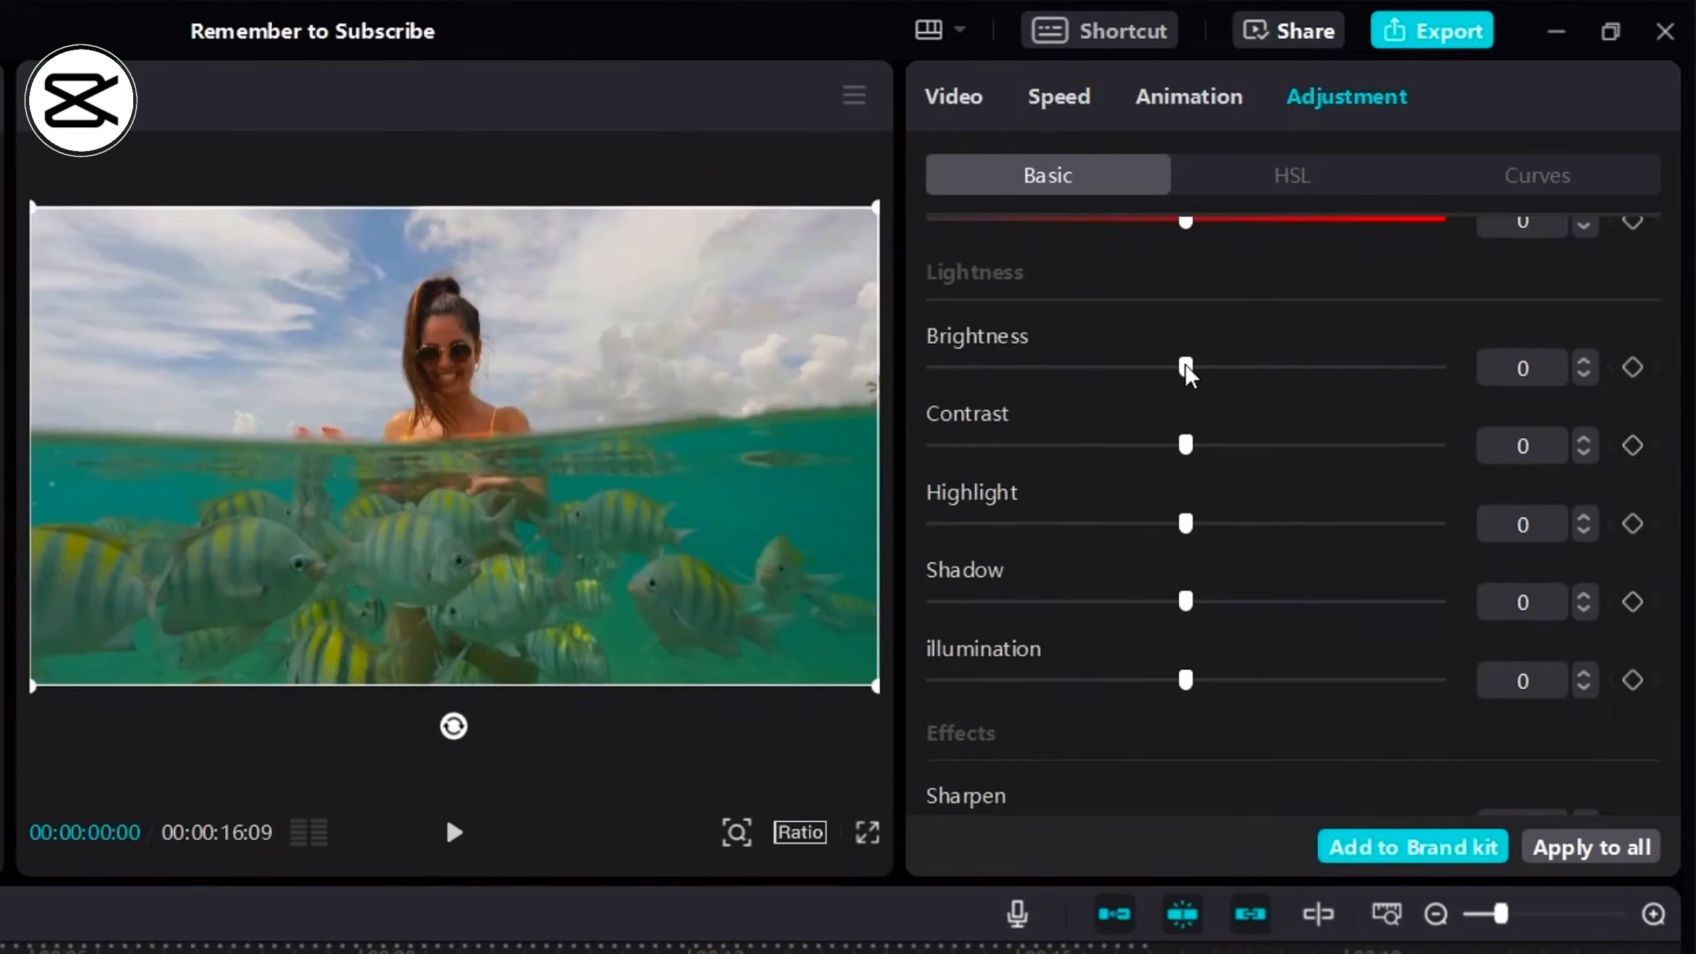
pyautogui.moveTo(1186, 365); pyautogui.dragTo(1373, 378)
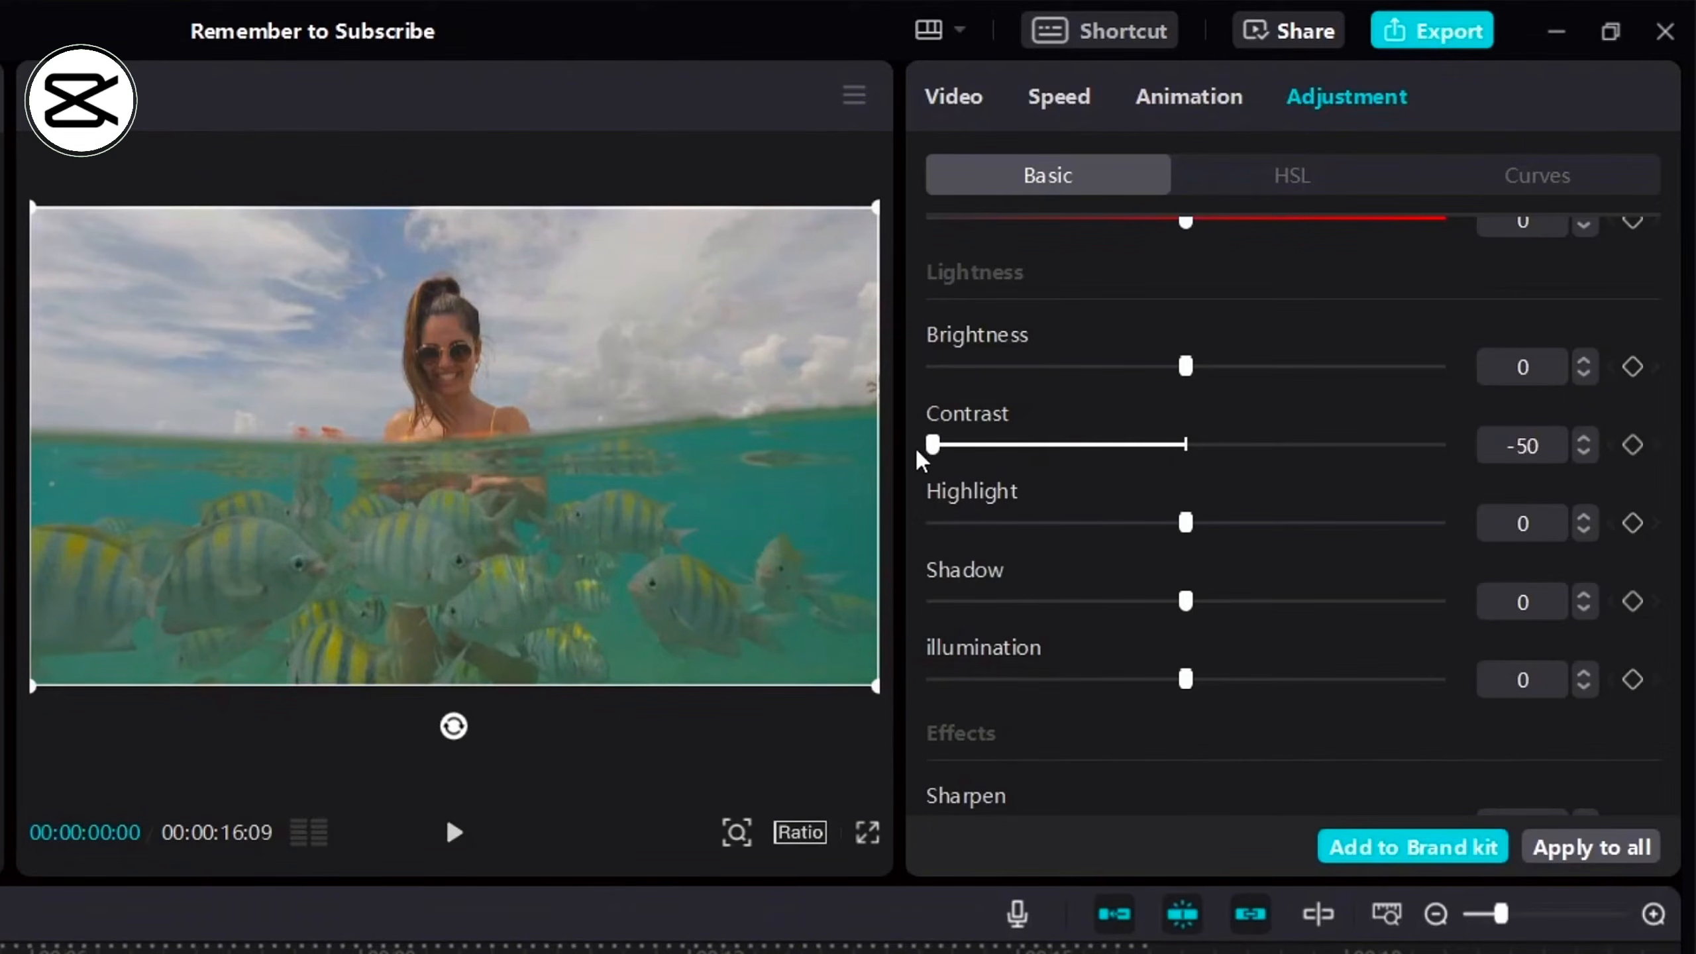
pyautogui.moveTo(920, 453); pyautogui.dragTo(1182, 456)
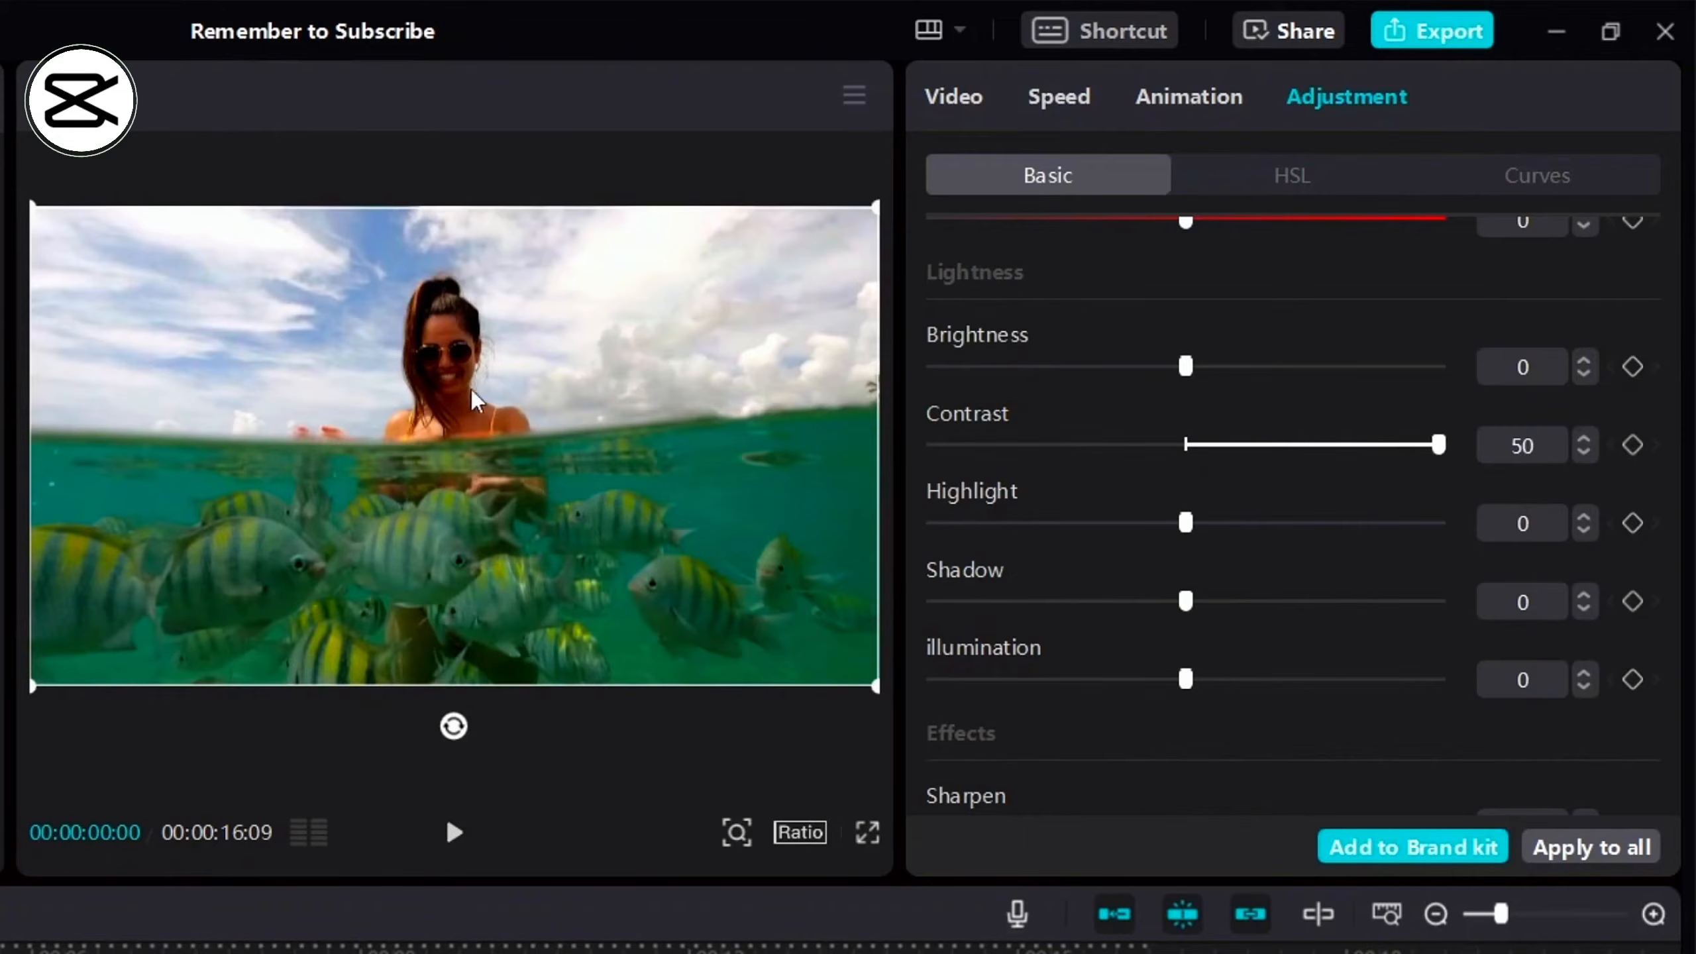
pyautogui.click(1189, 447)
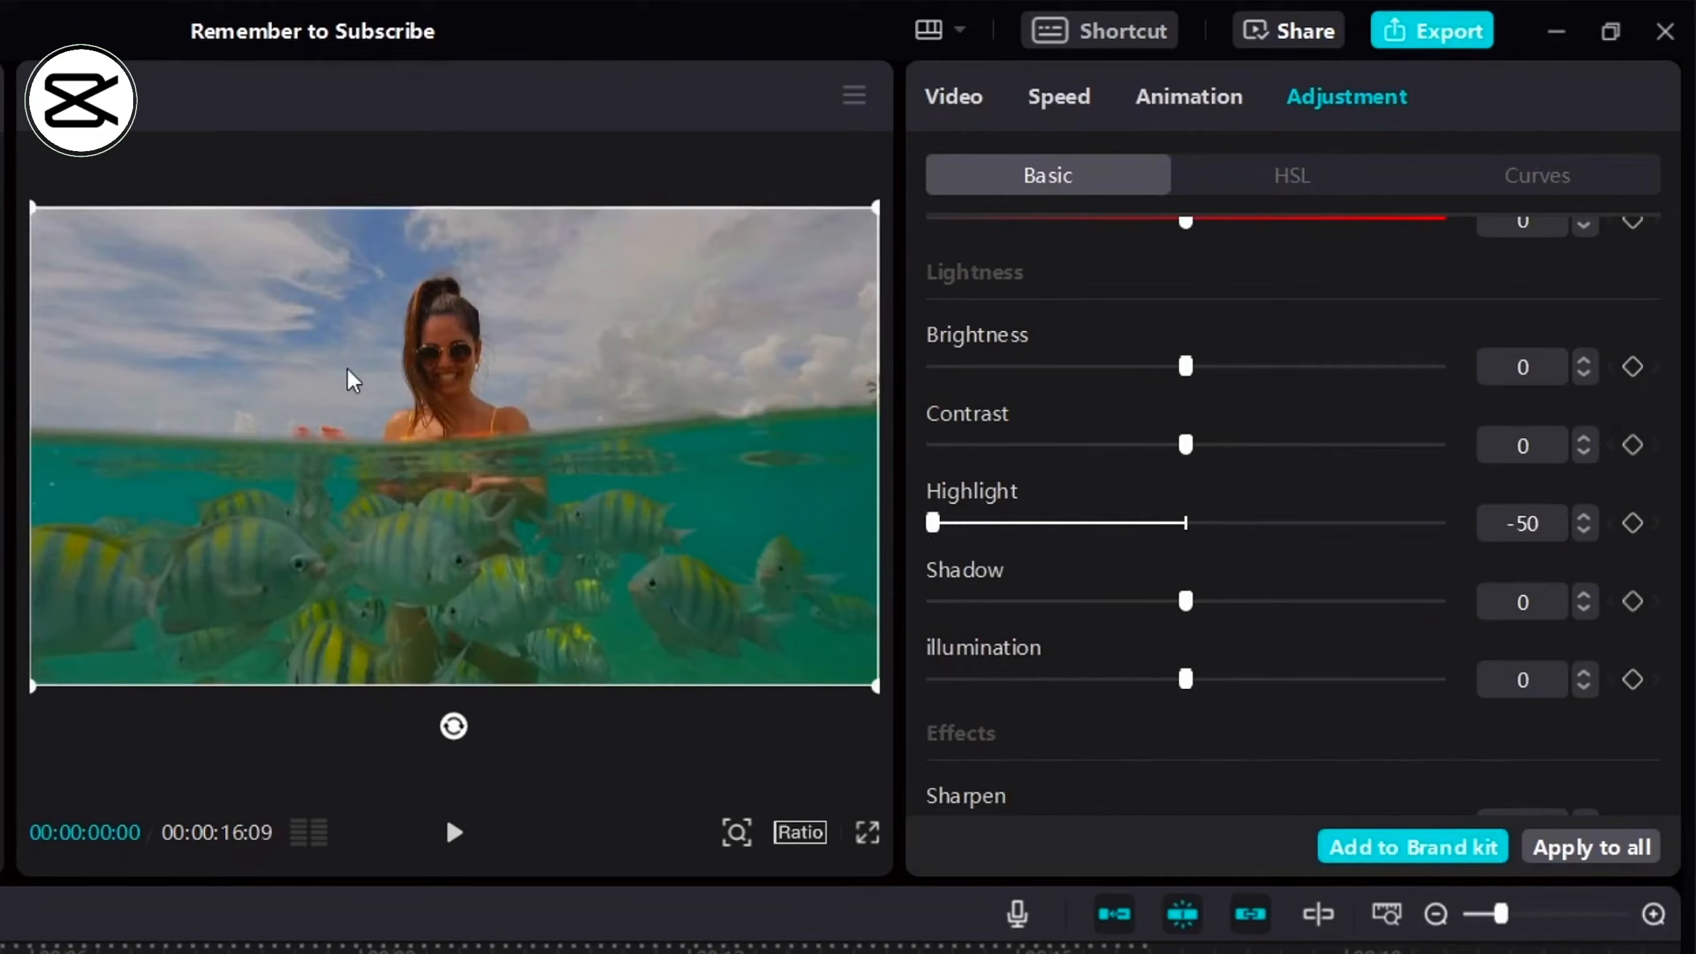
# - Try low and high values of highlight, shadow and illumination on the fishes clip, restoring each to 0
pyautogui.moveTo(932, 524); pyautogui.dragTo(1443, 538)
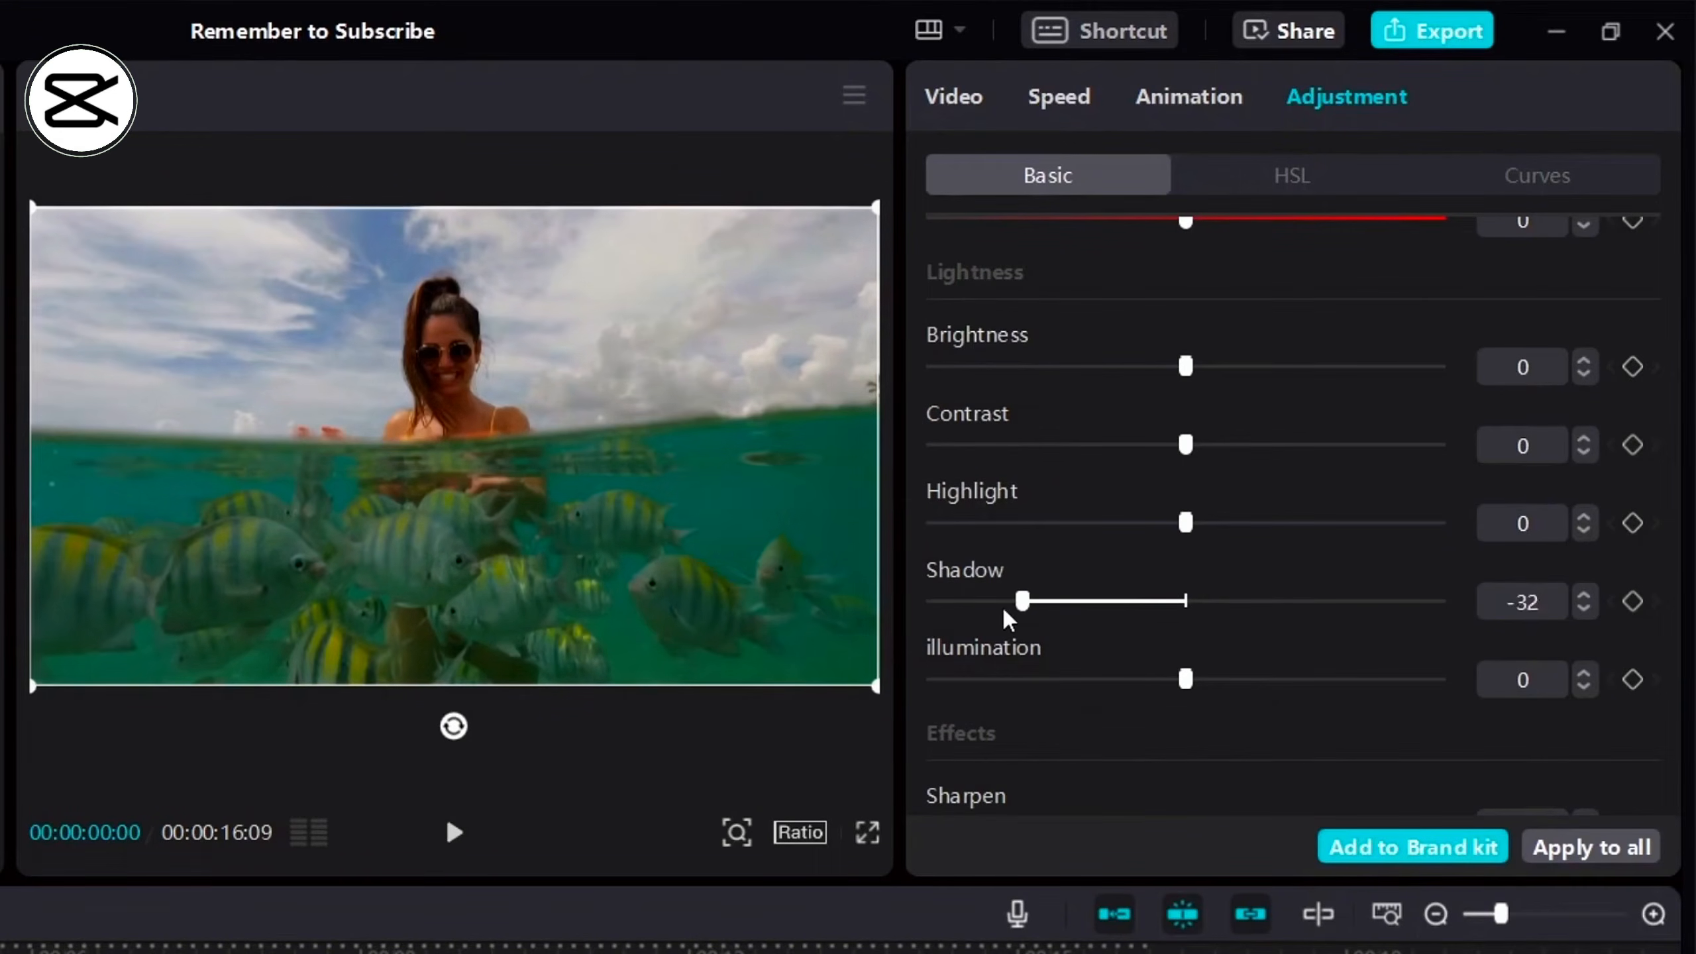
pyautogui.moveTo(933, 601); pyautogui.dragTo(1155, 602)
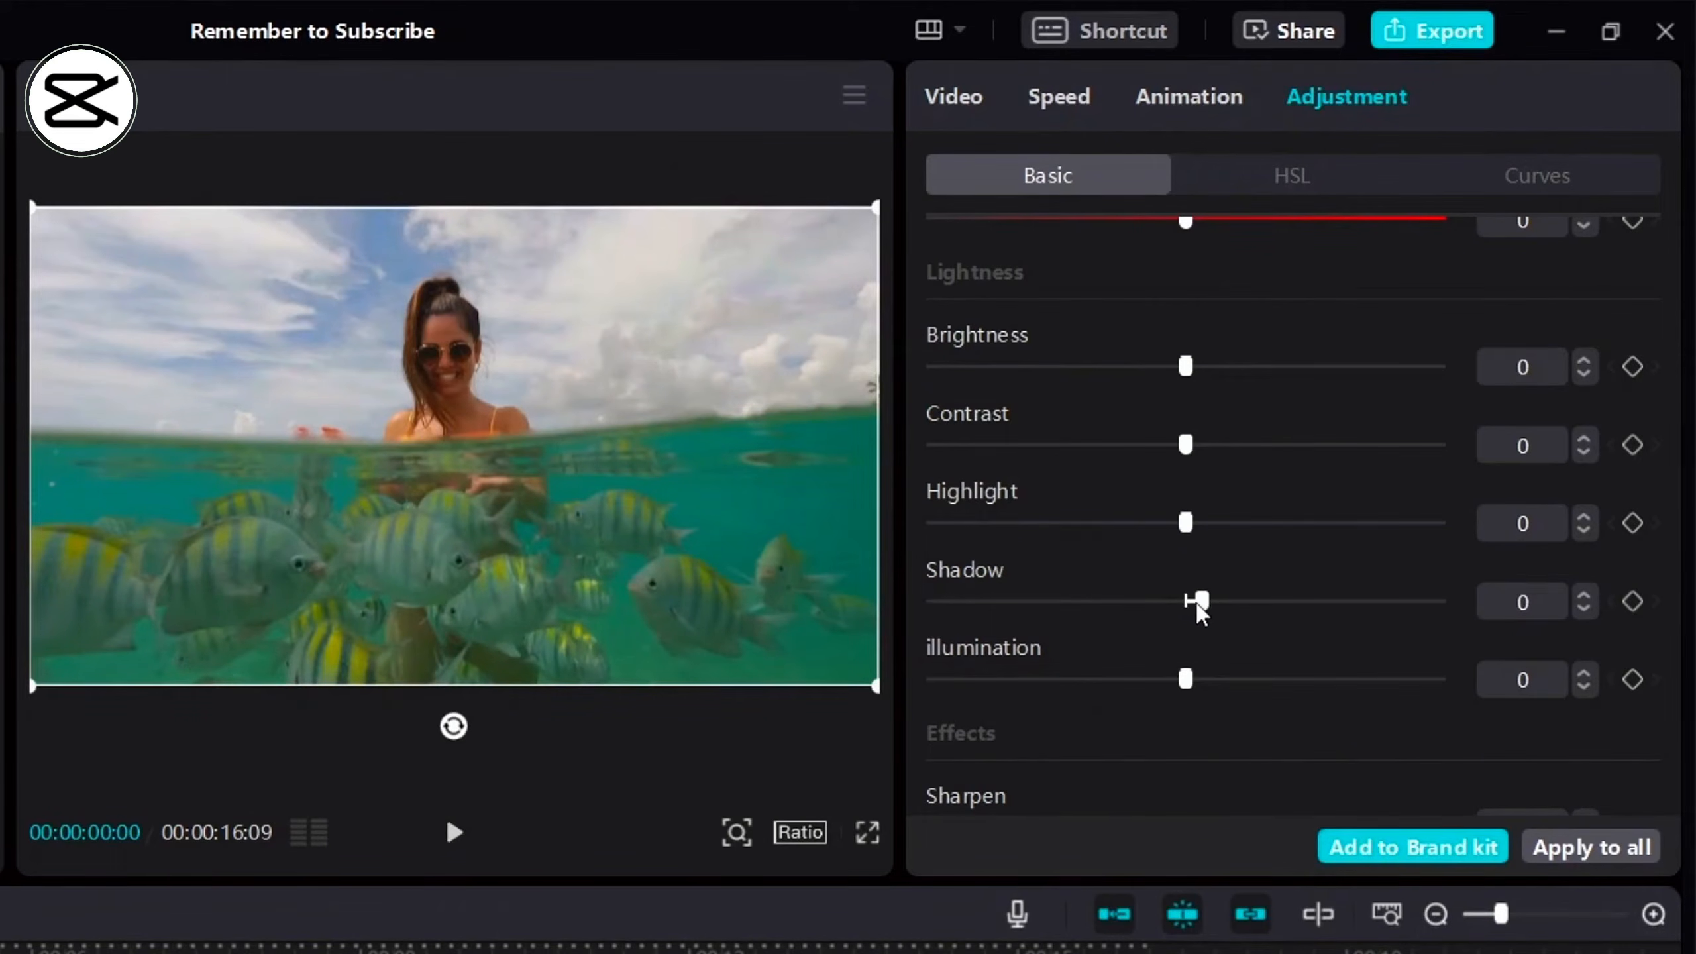
pyautogui.moveTo(1238, 612); pyautogui.dragTo(1453, 616)
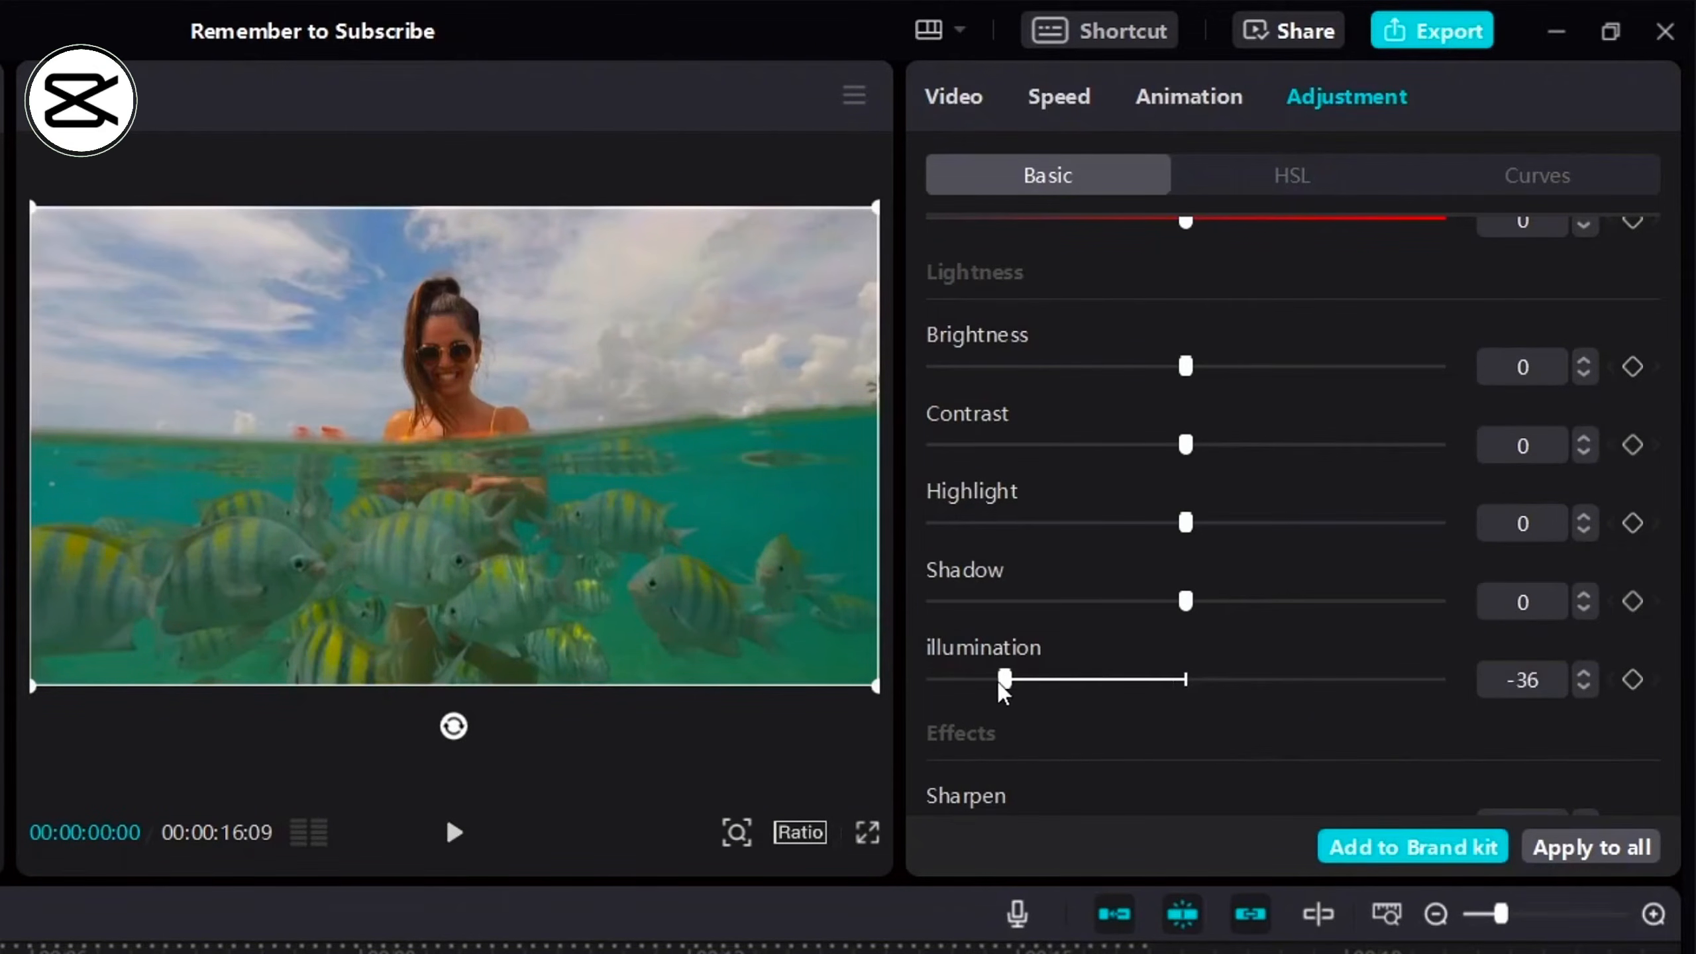
pyautogui.moveTo(932, 680); pyautogui.dragTo(1433, 701)
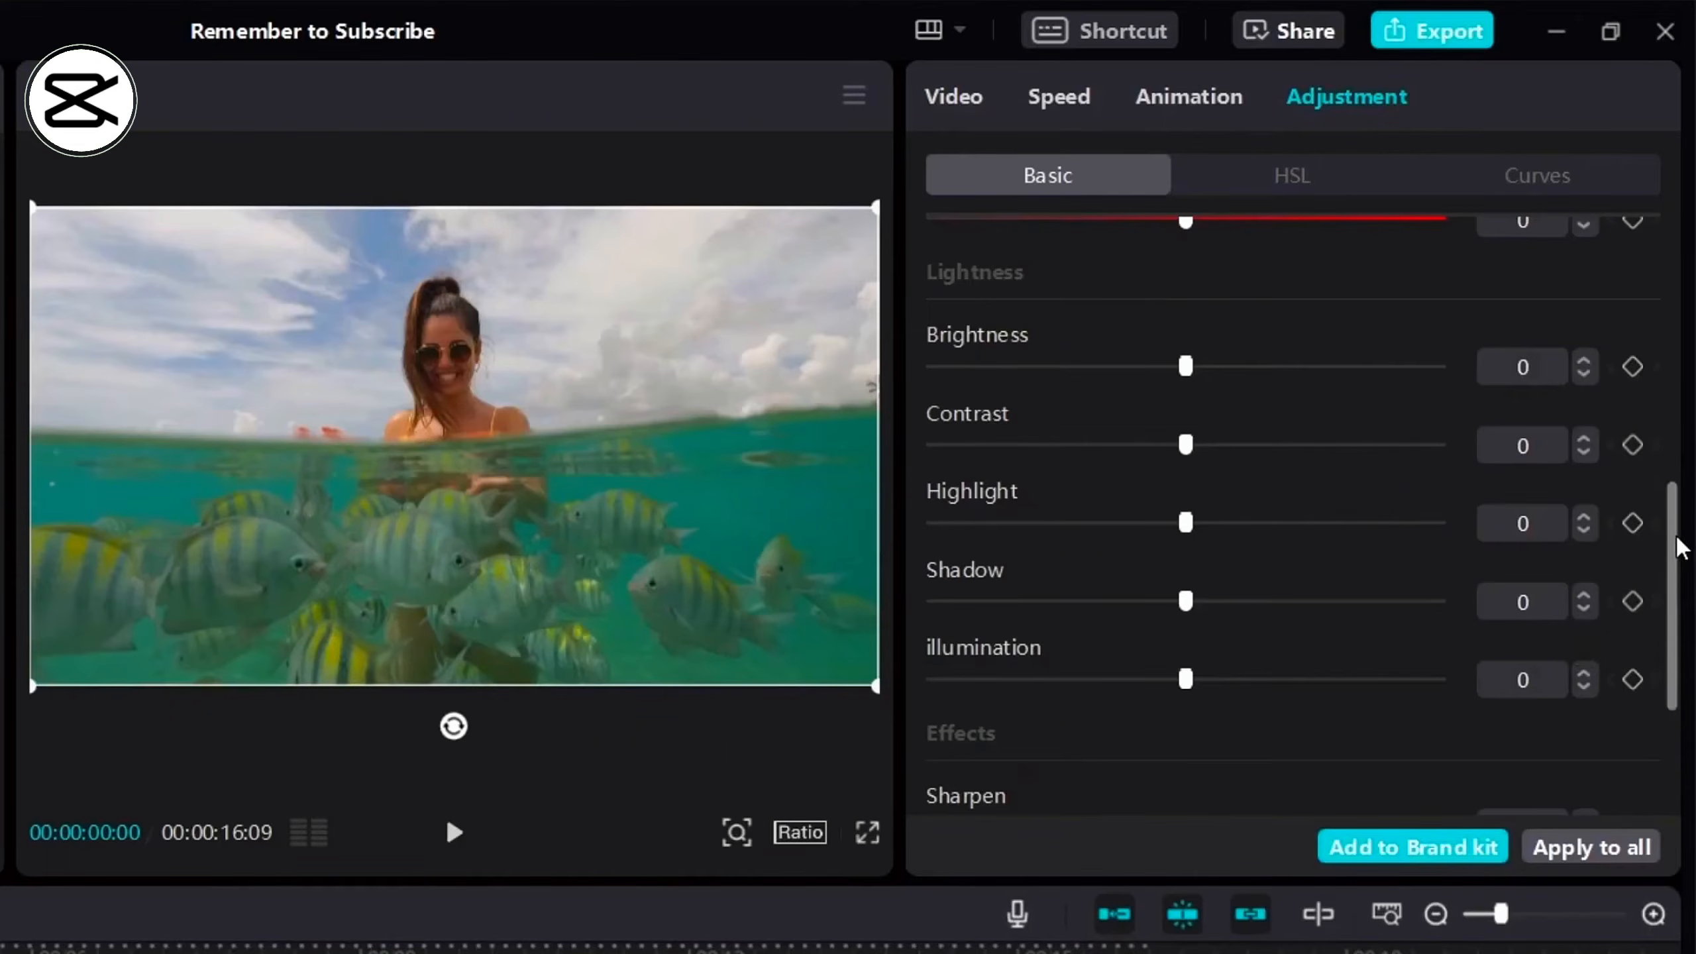
# - Try sharpen, particles and fade at 100, resetting each to 0, and test the vignette effect on the fishes clip
pyautogui.moveTo(1673, 543); pyautogui.dragTo(1668, 698)
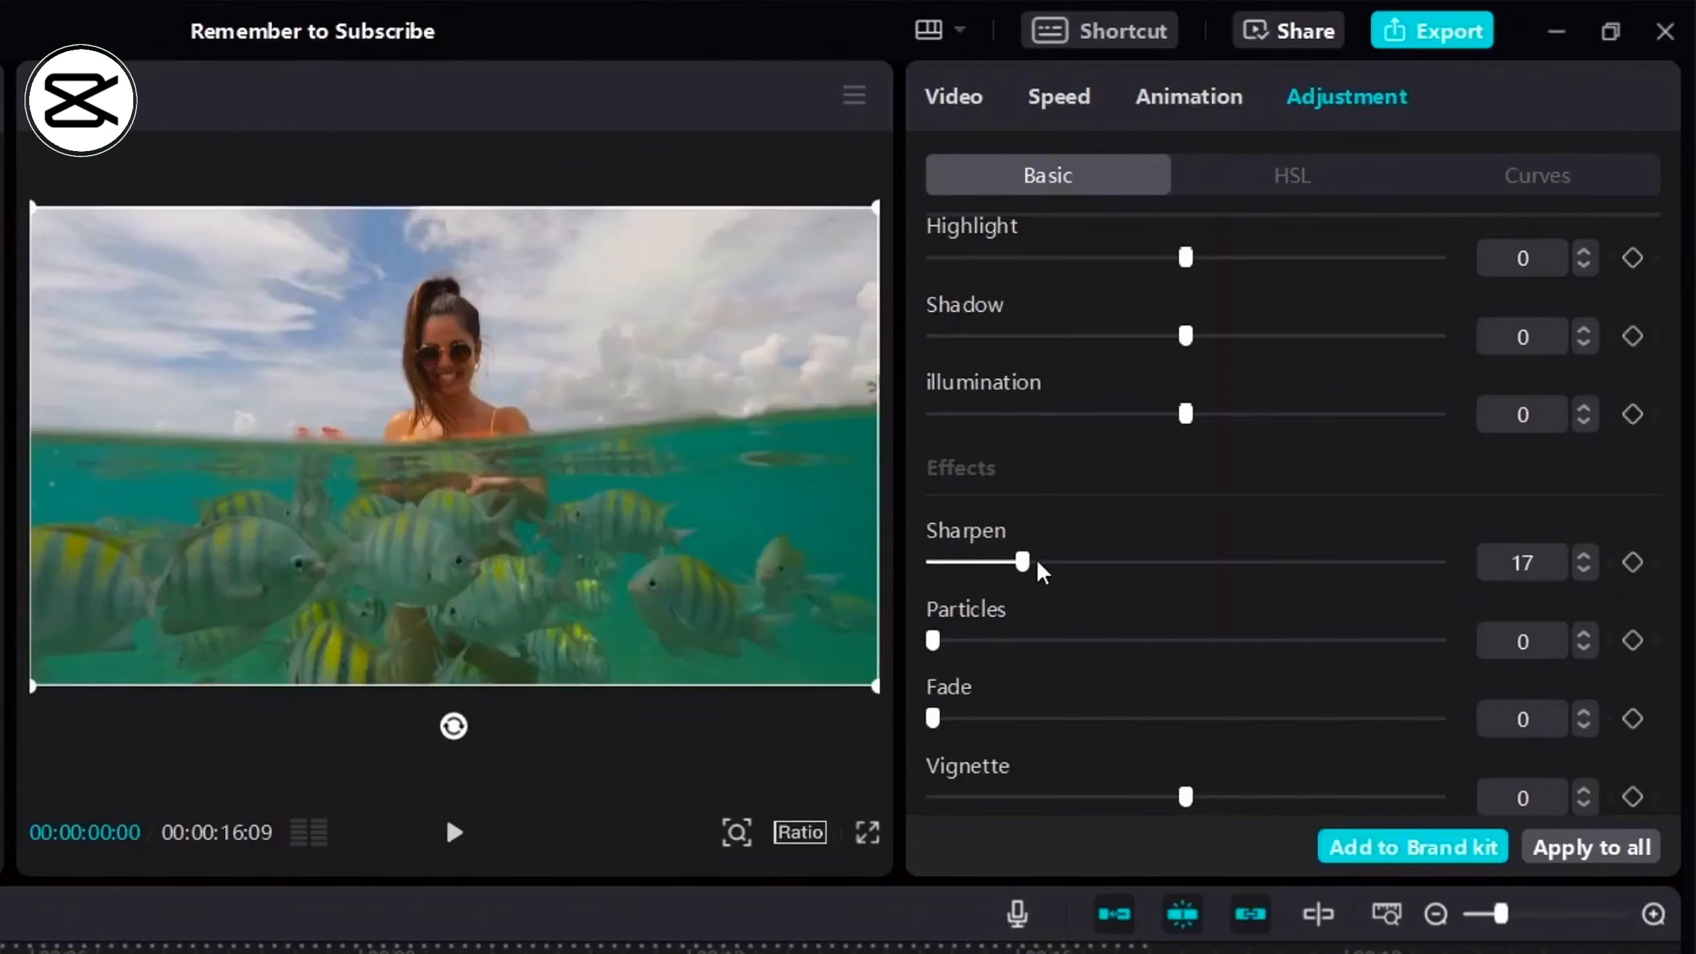
pyautogui.moveTo(1083, 563); pyautogui.dragTo(1089, 562)
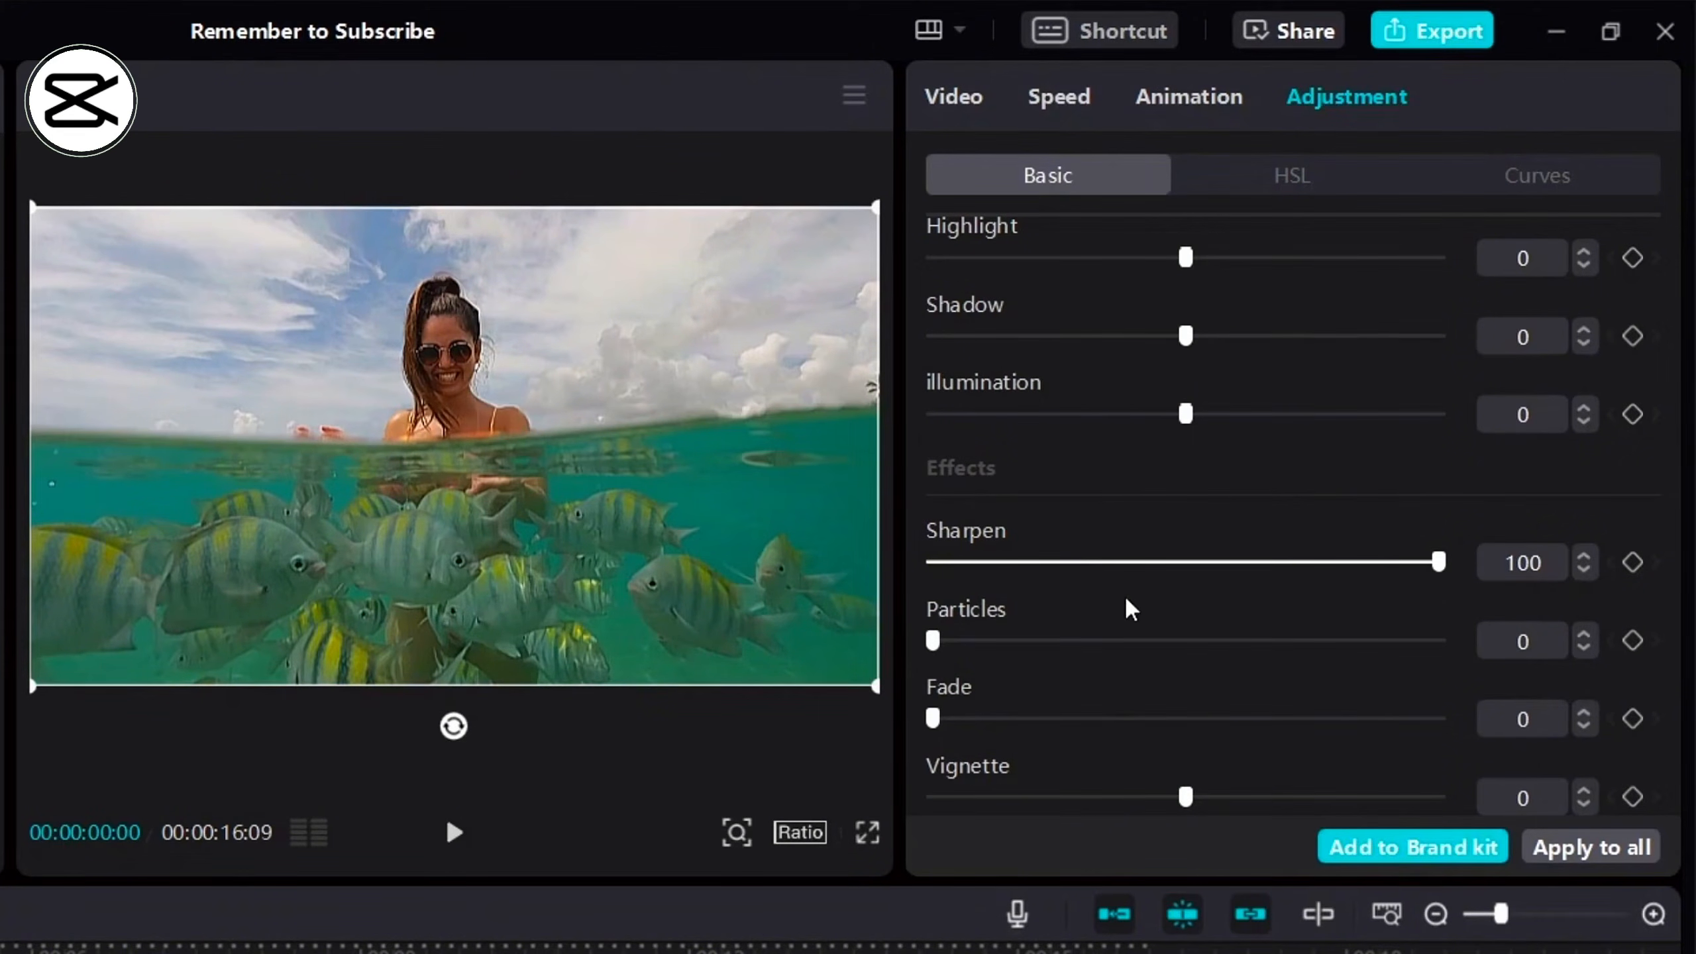
pyautogui.moveTo(968, 561); pyautogui.dragTo(932, 561)
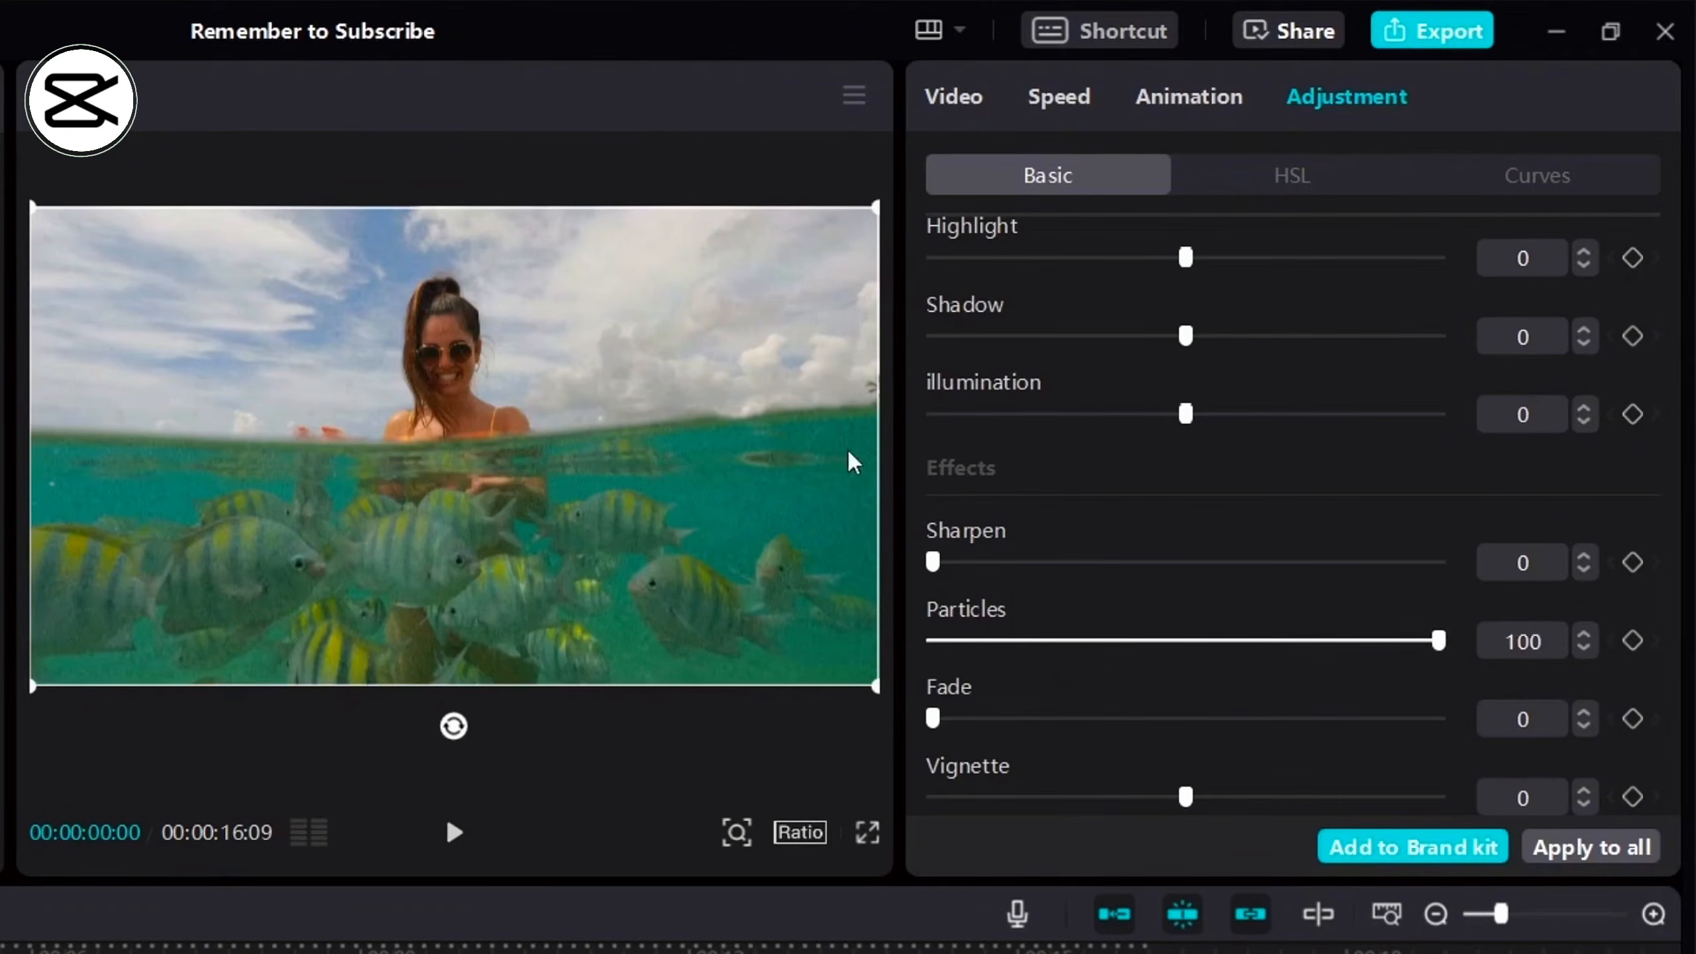
pyautogui.moveTo(1440, 642); pyautogui.dragTo(855, 658)
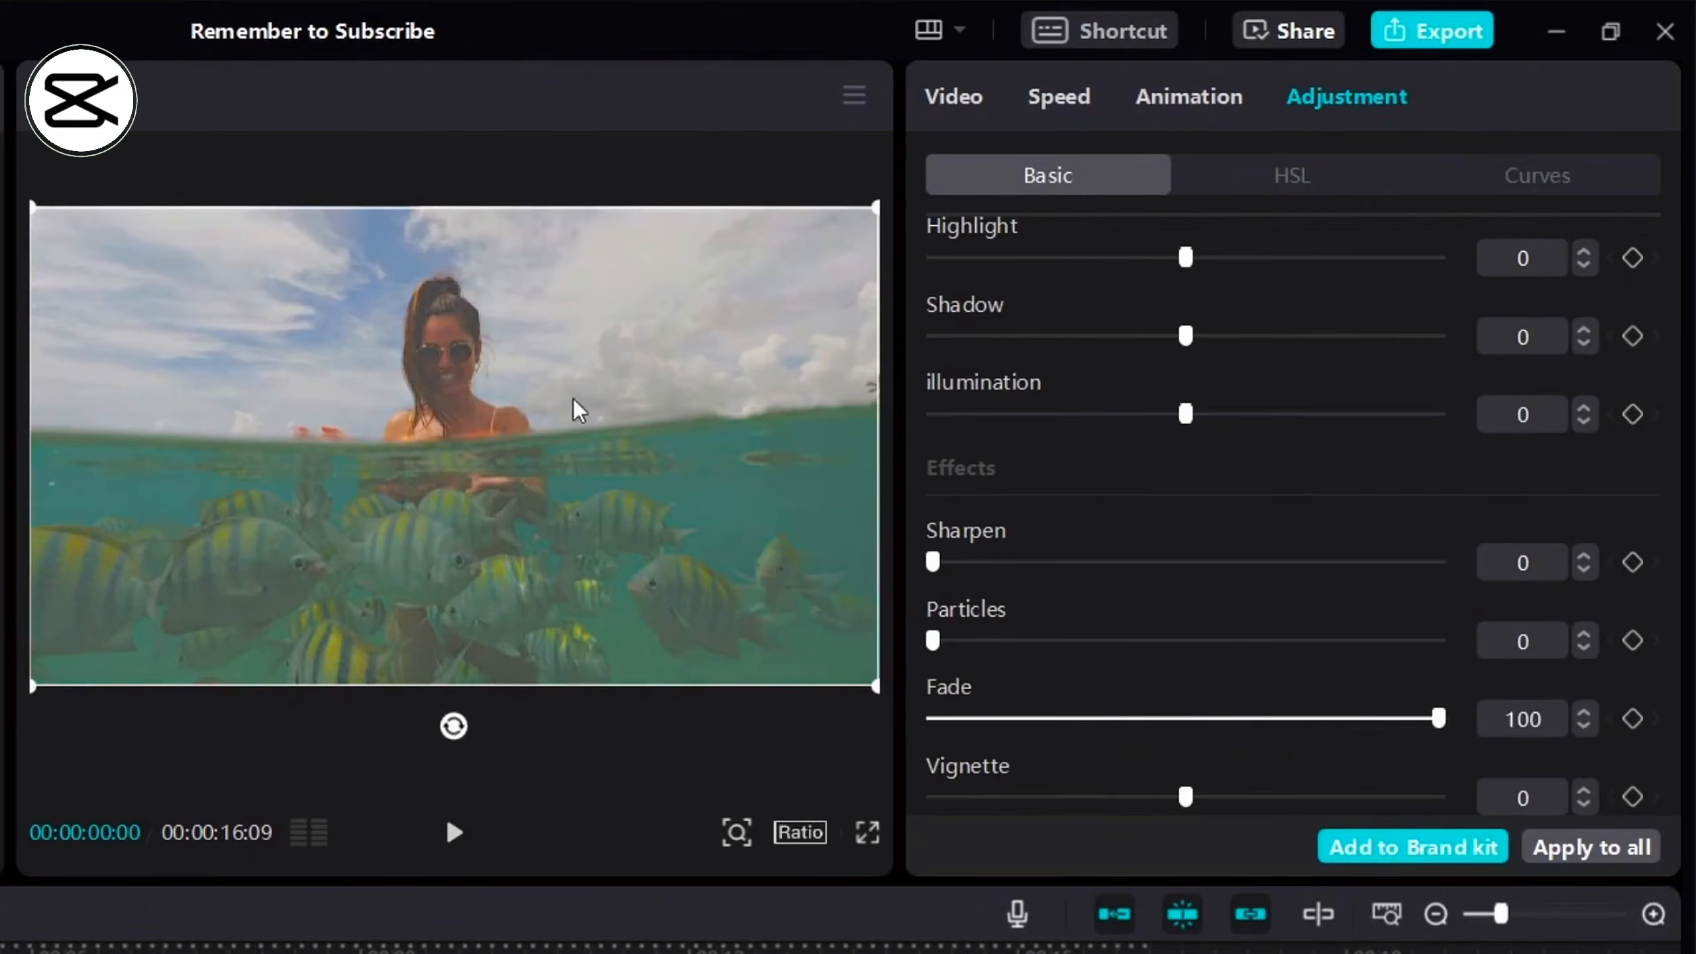
pyautogui.click(959, 718)
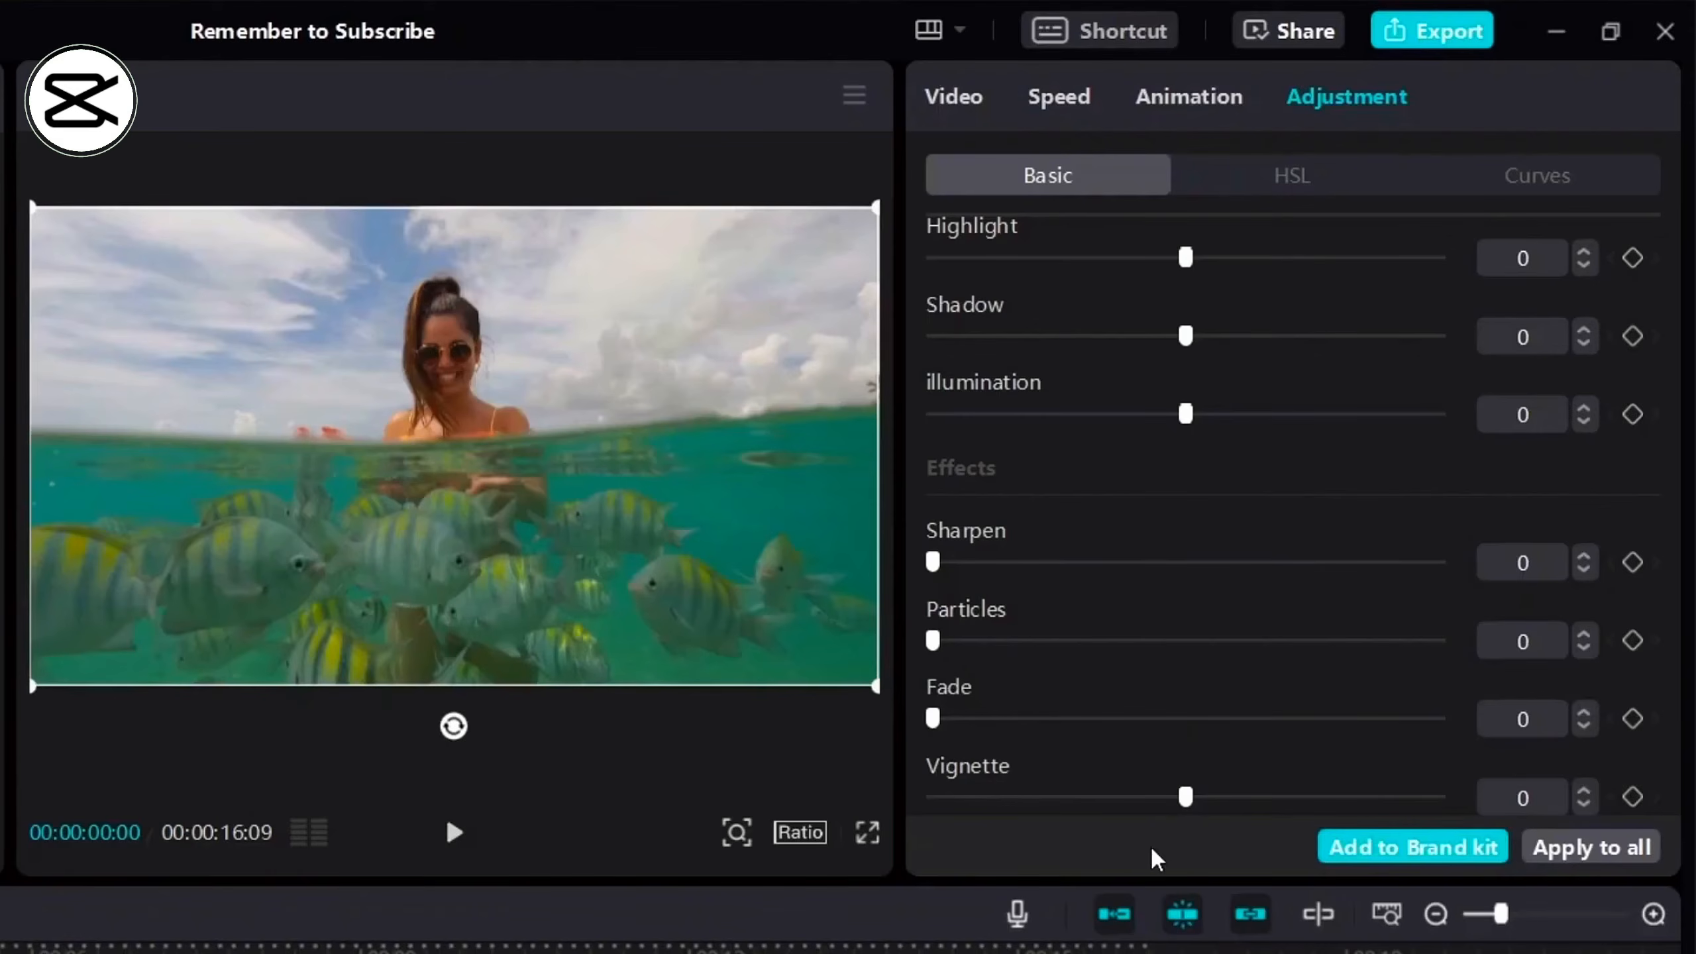
pyautogui.moveTo(1177, 801); pyautogui.dragTo(1462, 795)
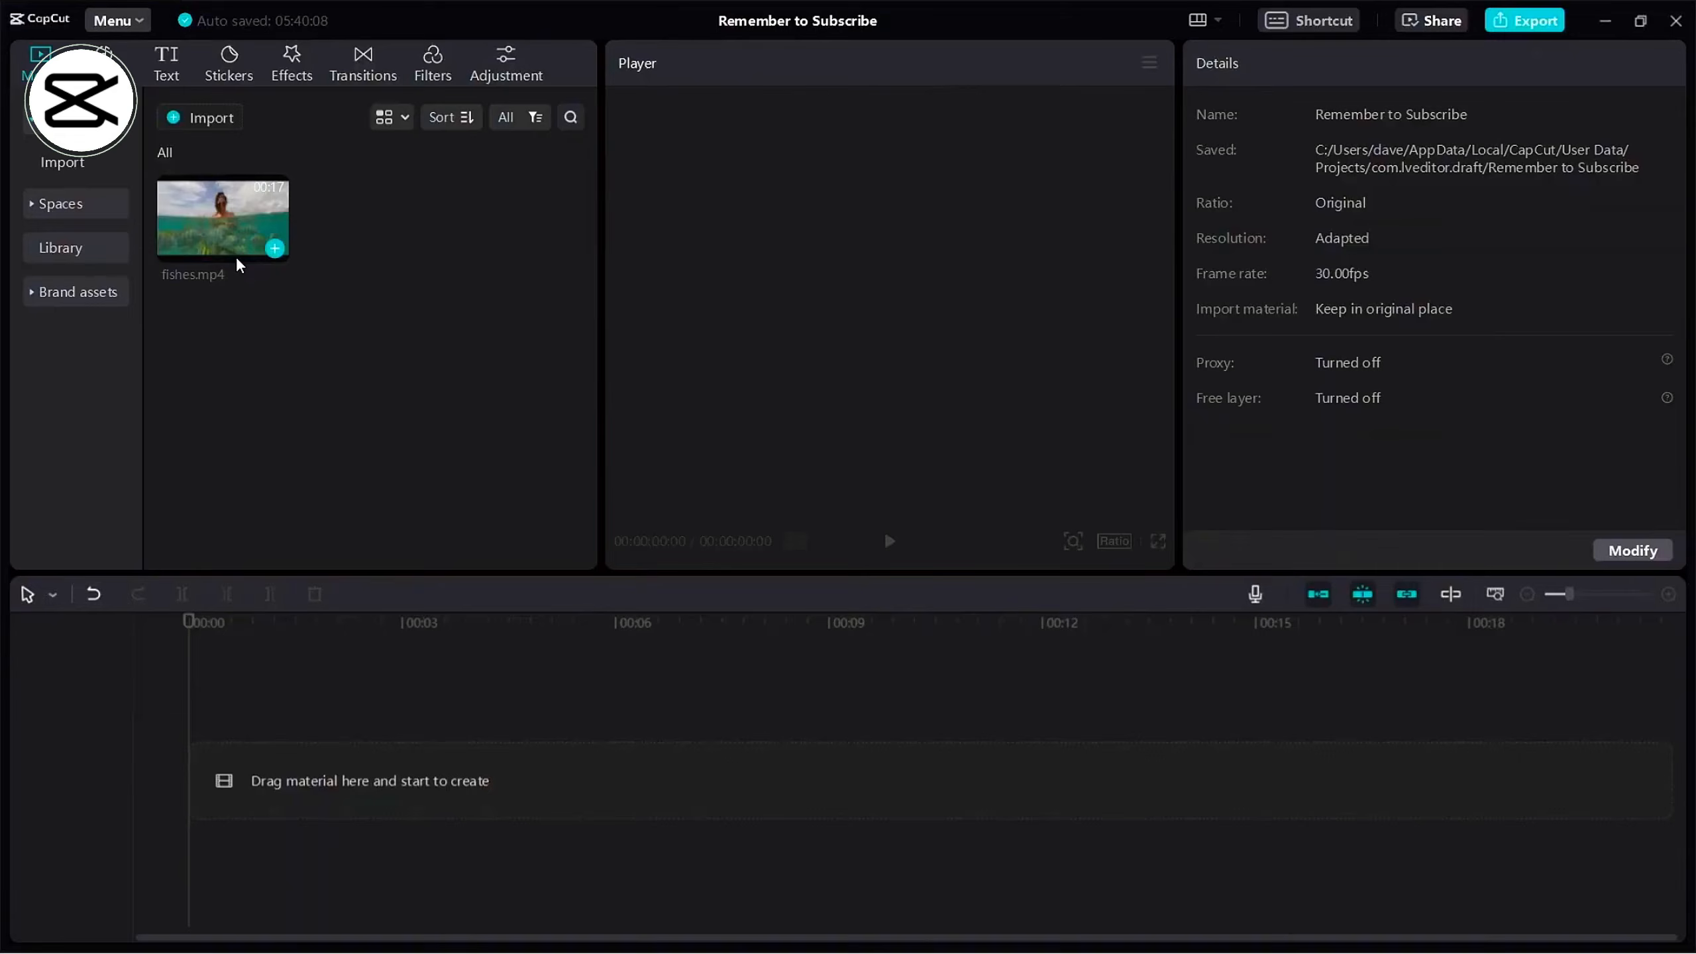
# - Add fishes.mp4 to the empty timeline and move the playhead to 00:00:15:21
pyautogui.moveTo(234, 261); pyautogui.dragTo(598, 755)
pyautogui.click(1495, 594)
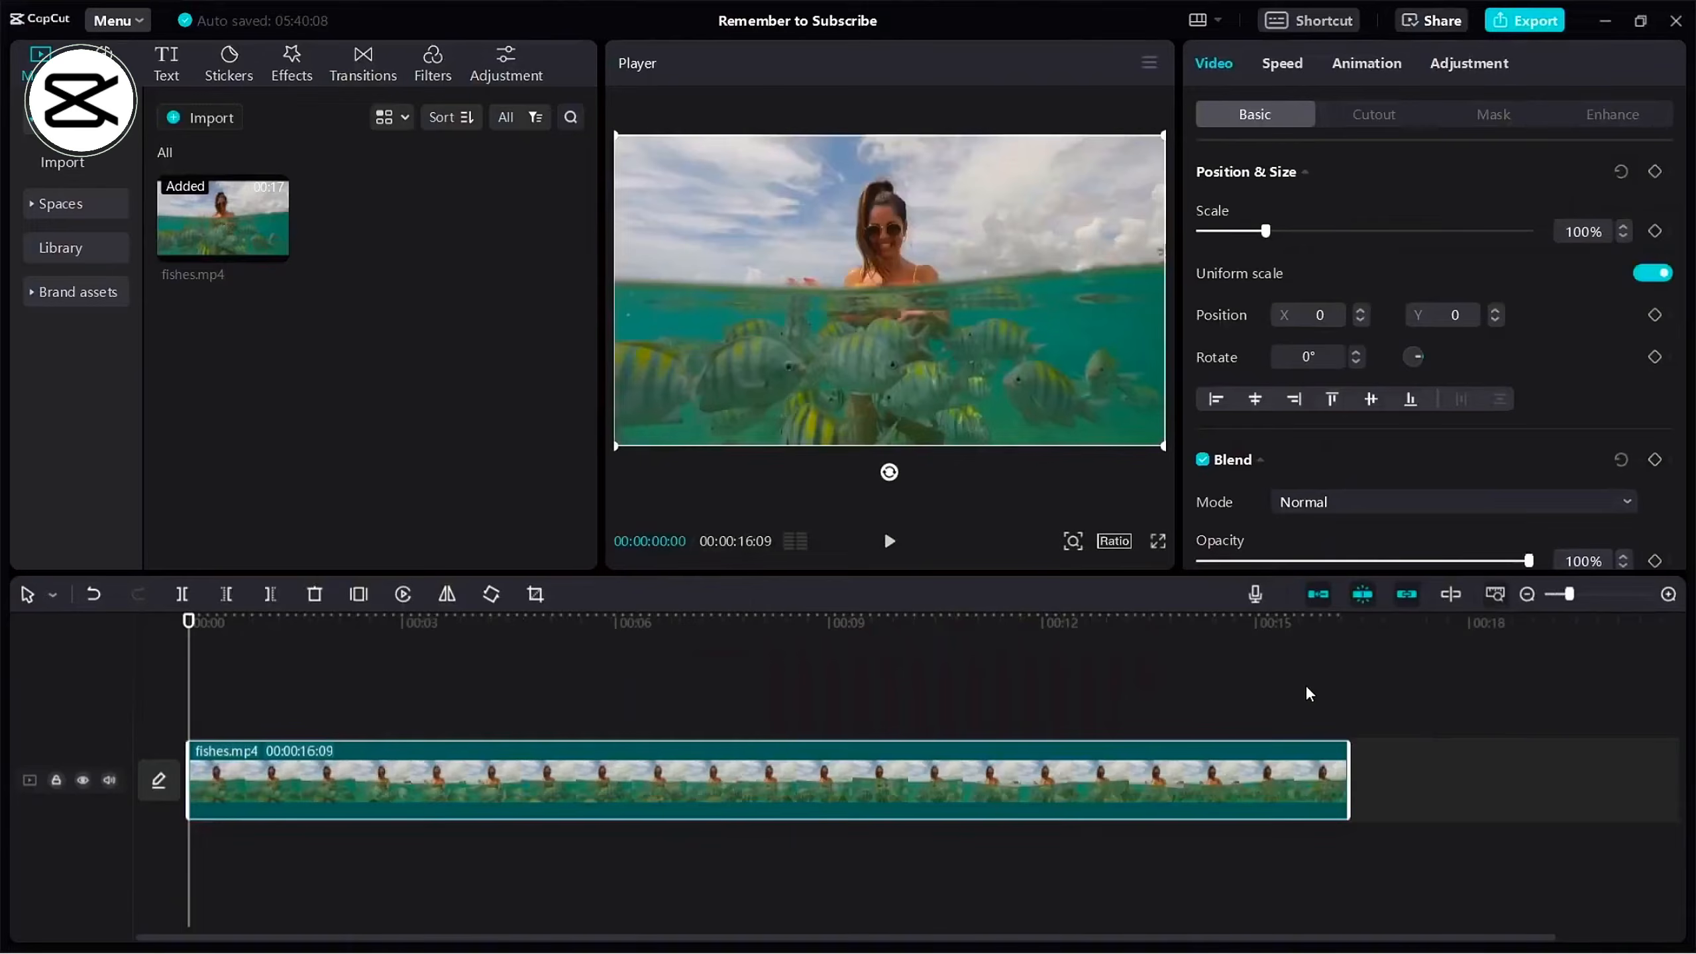
pyautogui.click(1306, 693)
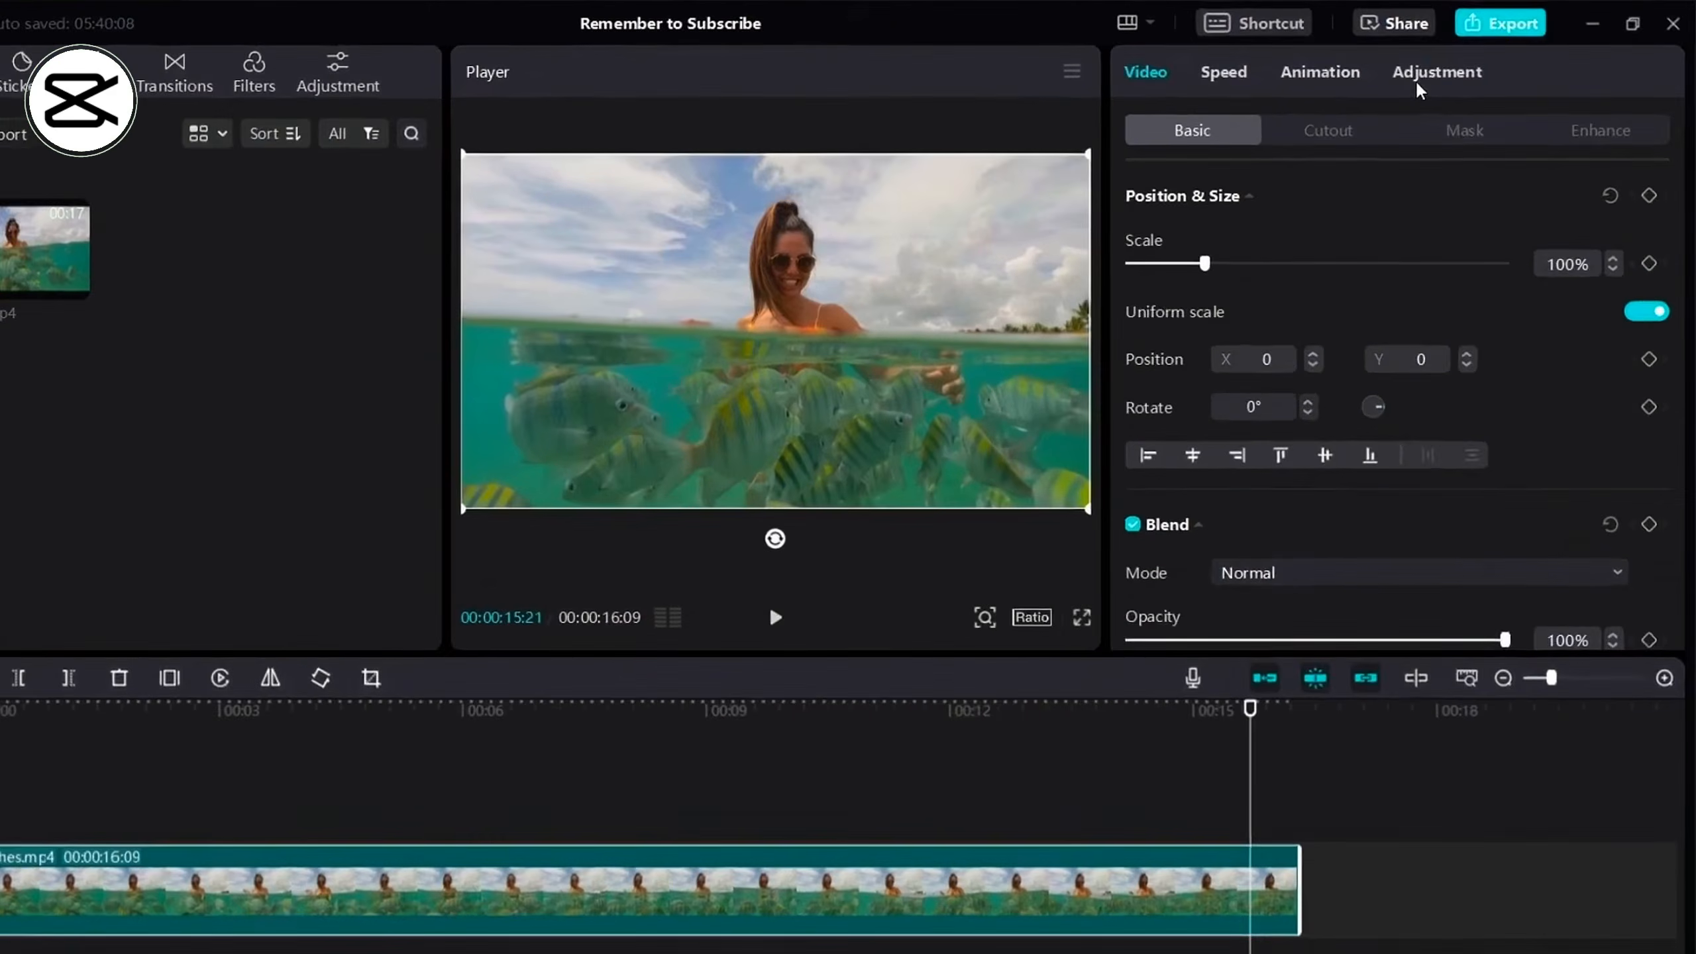
# - Set the fishes clip's color temperature to 10 in its basic adjustments, after trying cooler and warmer values
pyautogui.click(1467, 65)
pyautogui.moveTo(1673, 330); pyautogui.dragTo(1673, 455)
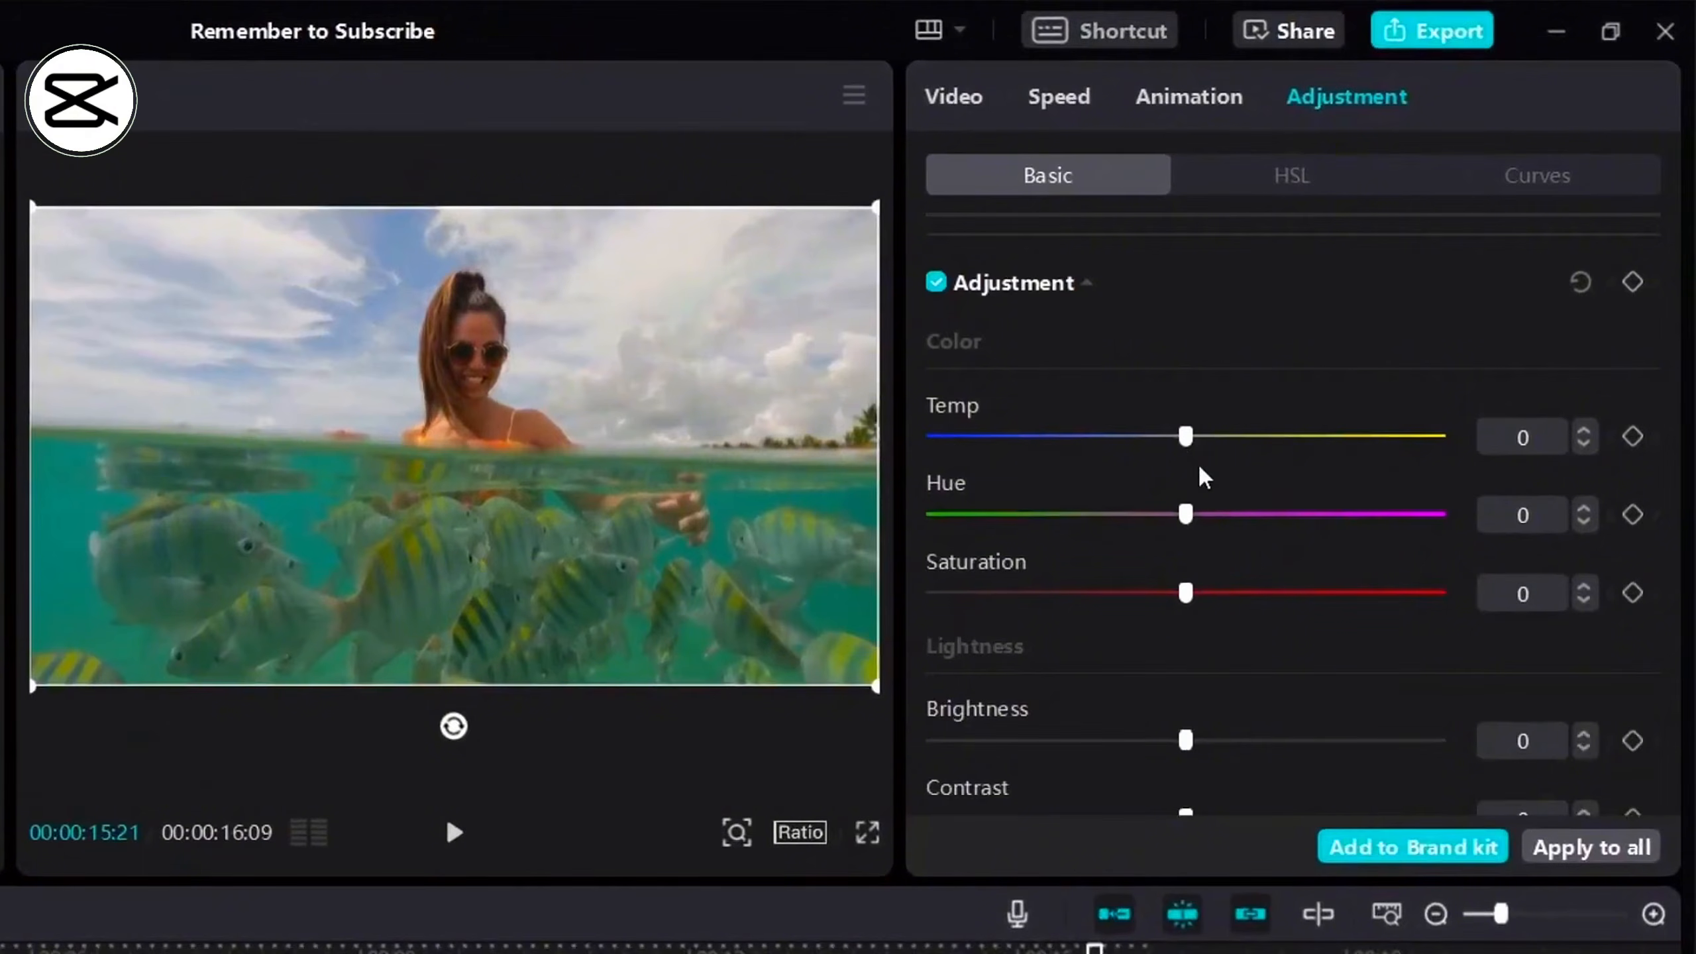
pyautogui.moveTo(1057, 434); pyautogui.dragTo(1262, 438)
pyautogui.moveTo(1366, 484); pyautogui.dragTo(1154, 484)
pyautogui.moveTo(1418, 476); pyautogui.dragTo(1221, 472)
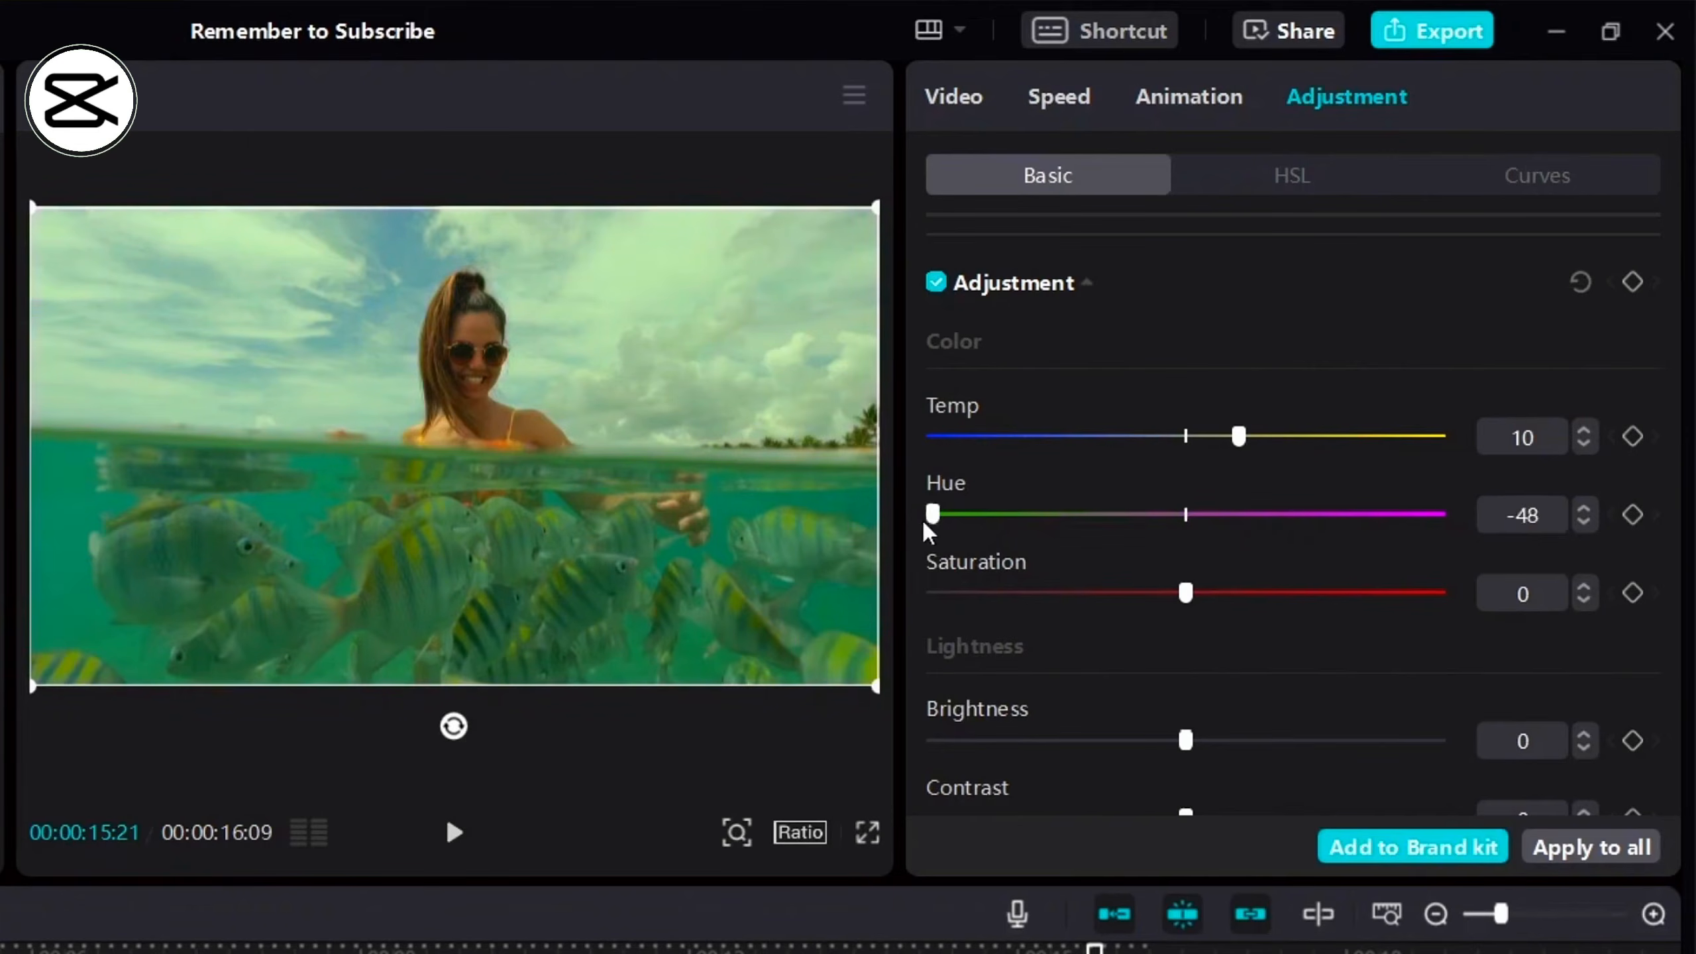
# - Set the fishes clip's hue to 15 and its saturation to 30, testing the saturation at 50
pyautogui.moveTo(924, 523); pyautogui.dragTo(1260, 521)
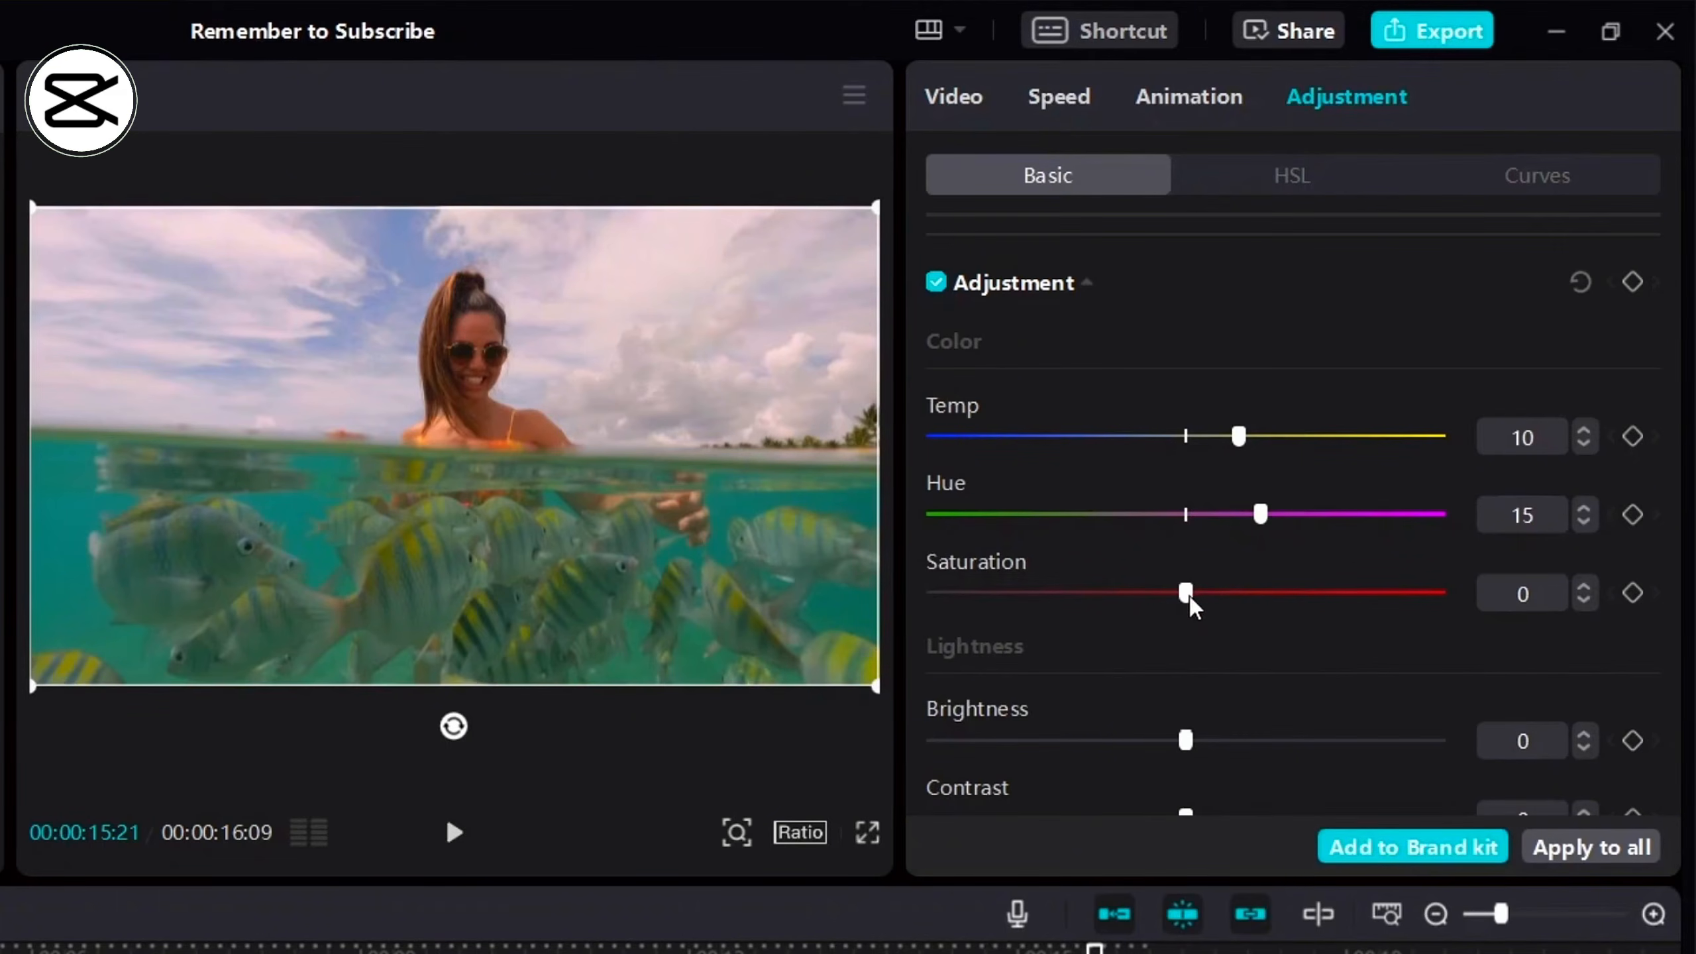
pyautogui.moveTo(1190, 597); pyautogui.dragTo(1451, 608)
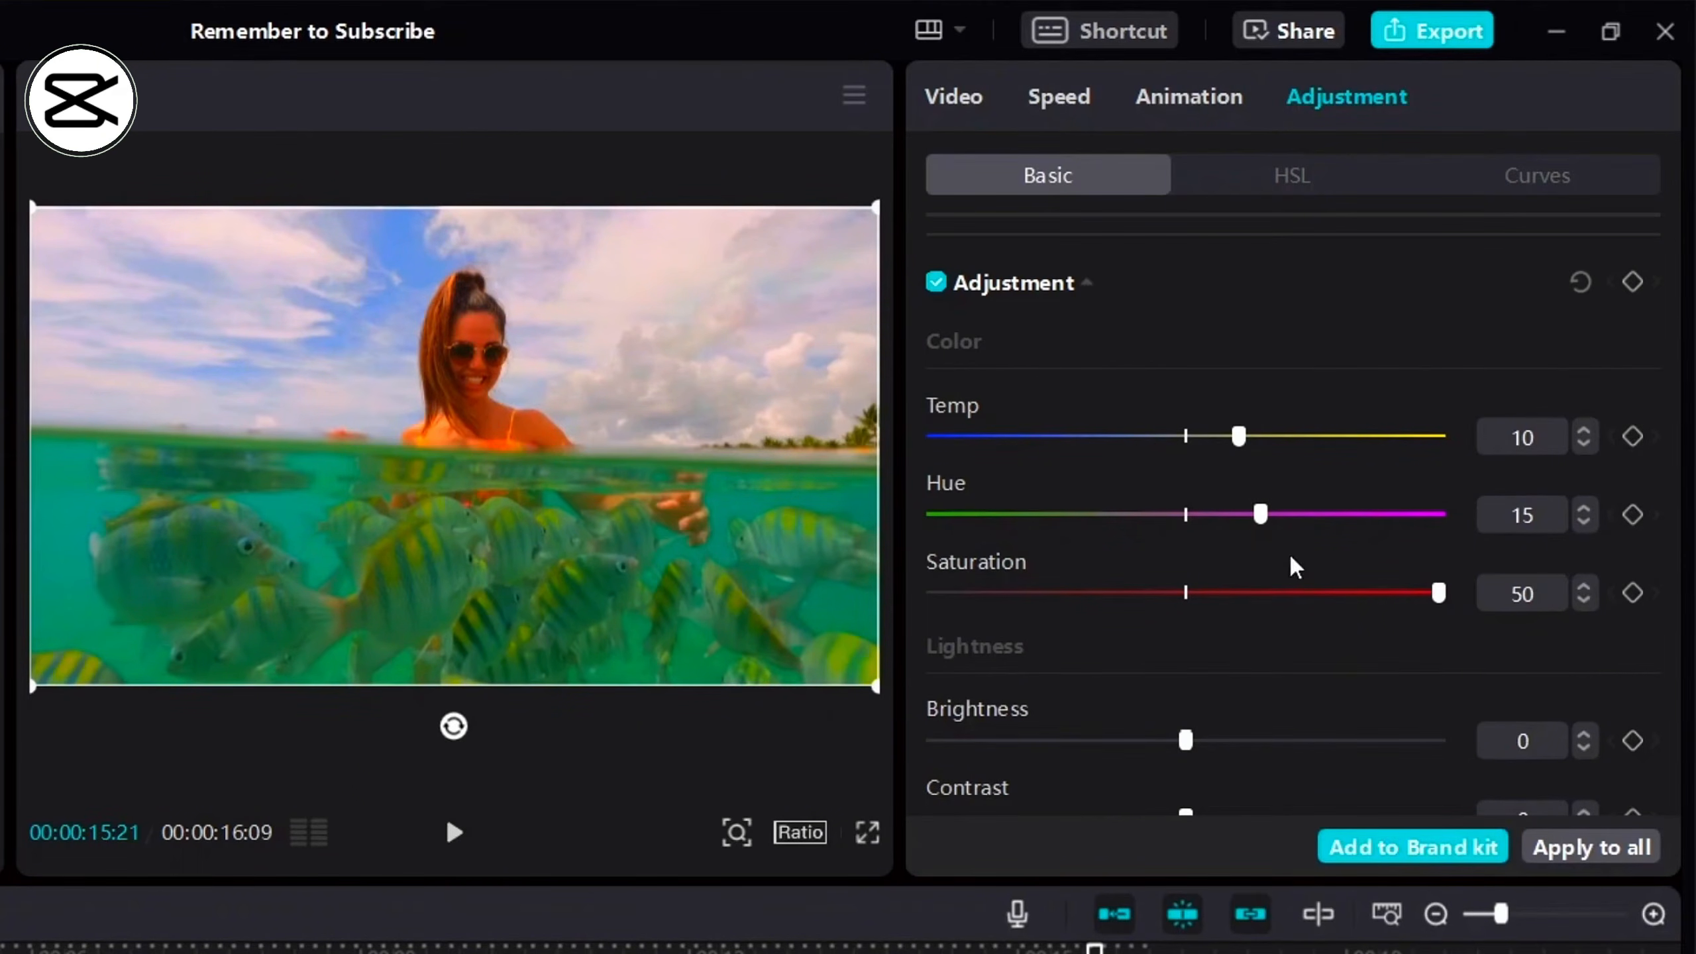
pyautogui.click(1340, 598)
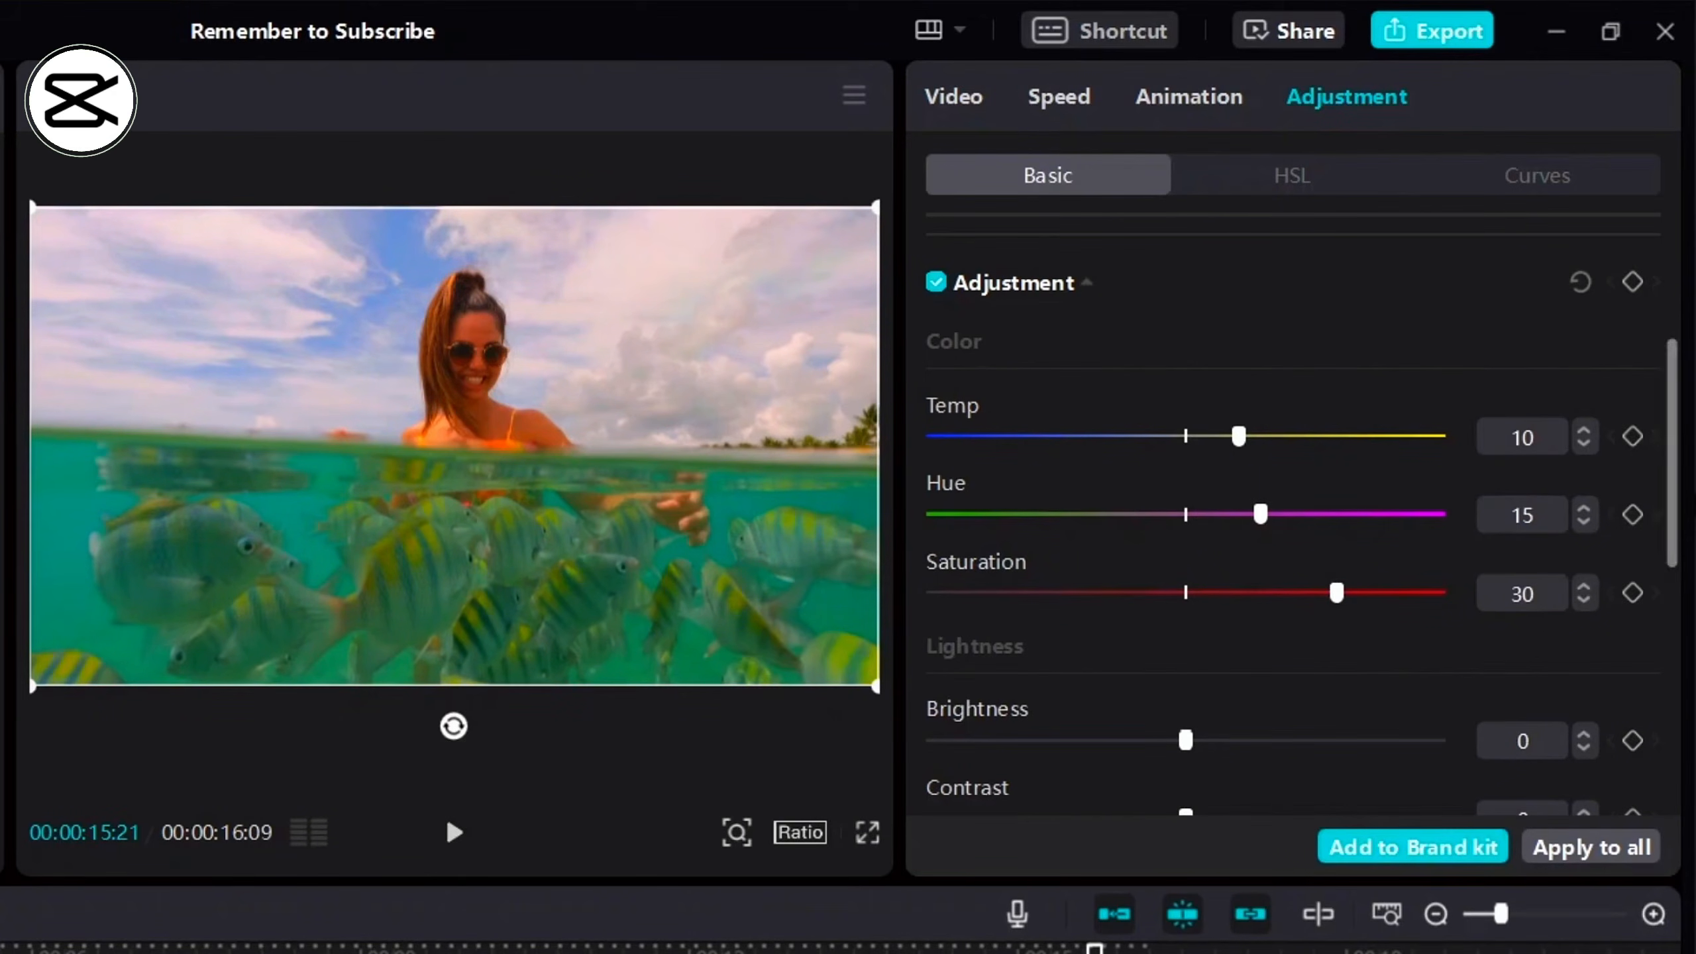
# - Set the fishes clip's brightness to 5 and its contrast to -10 in the lightness adjustments
pyautogui.moveTo(1671, 480); pyautogui.dragTo(1670, 624)
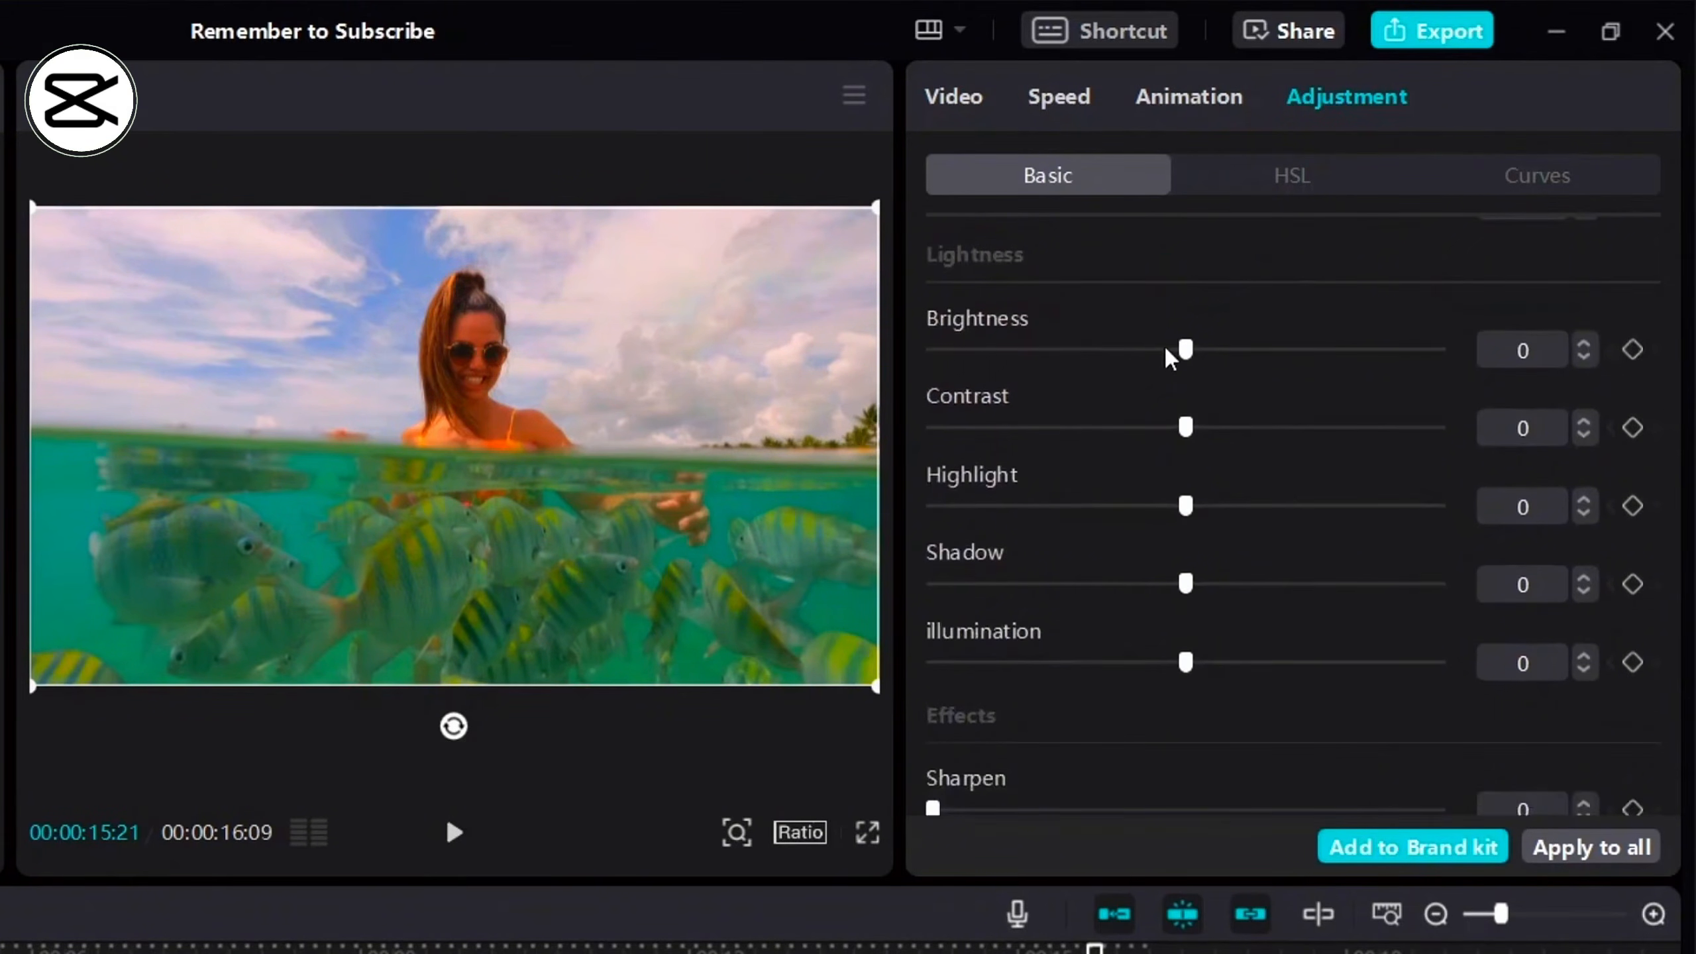
pyautogui.moveTo(1187, 356); pyautogui.dragTo(1238, 363)
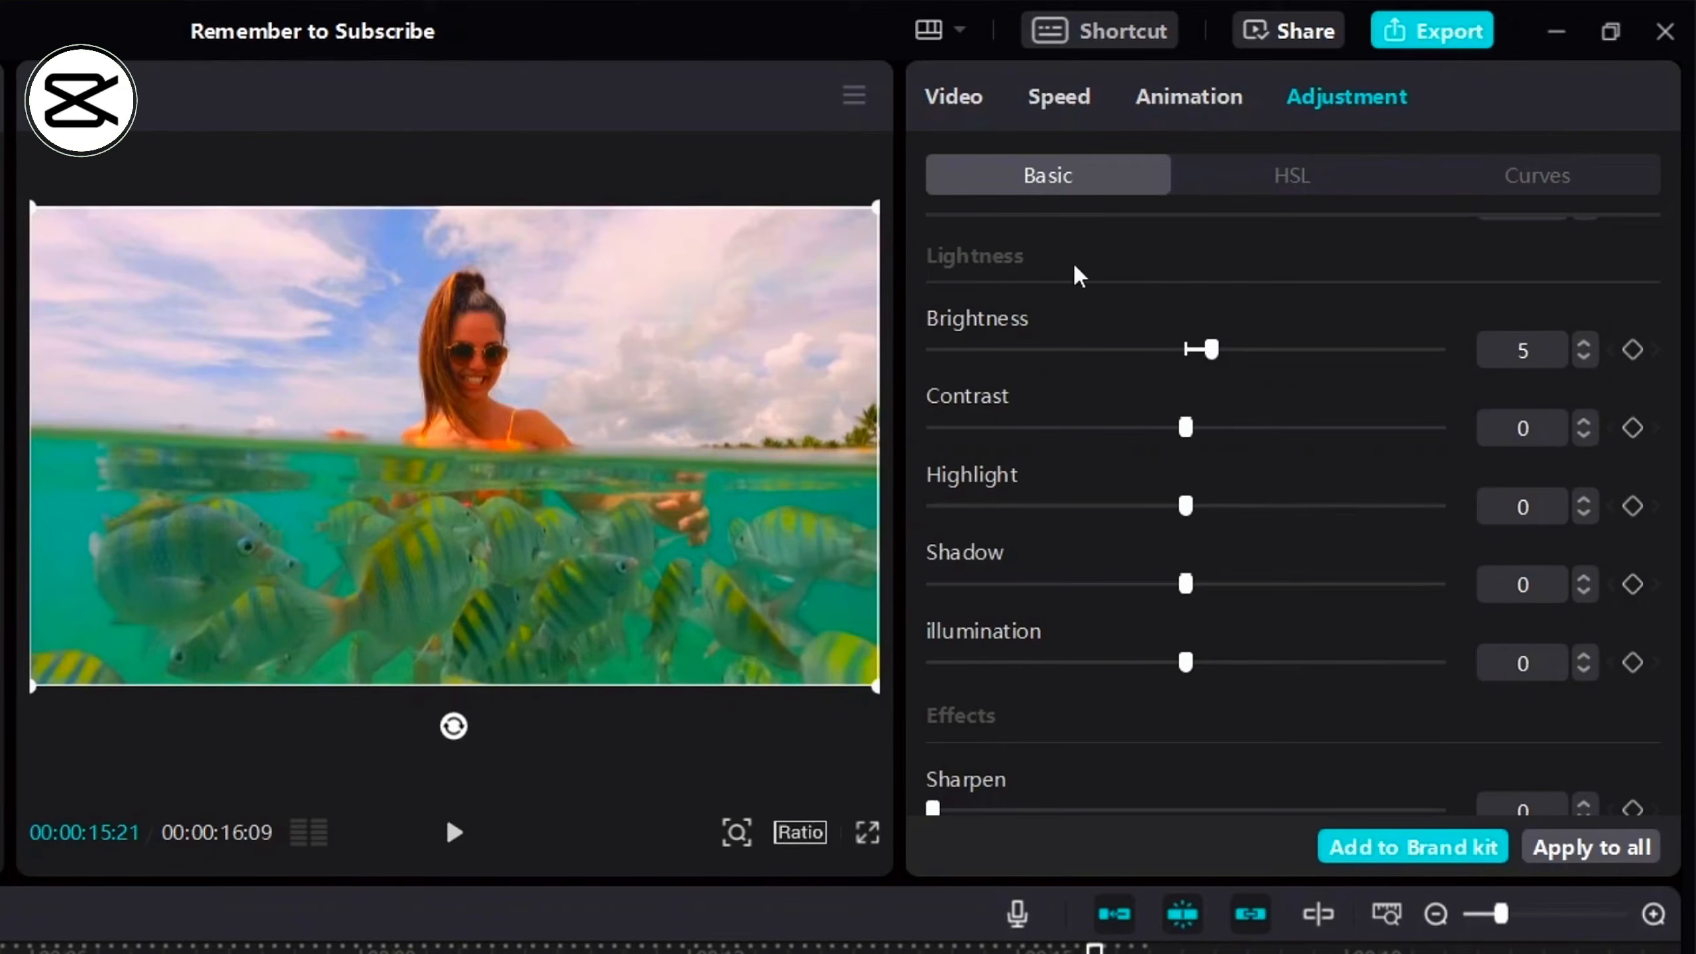
pyautogui.moveTo(1196, 425)
pyautogui.mouseDown()
pyautogui.moveTo(1506, 434)
pyautogui.moveTo(927, 431)
pyautogui.moveTo(1415, 451)
pyautogui.moveTo(1180, 445)
pyautogui.mouseUp()
pyautogui.moveTo(1135, 433); pyautogui.dragTo(1128, 469)
# - Set the fishes clip's highlight to 10, shadow to -20 and illumination to 10
pyautogui.moveTo(1187, 508)
pyautogui.mouseDown()
pyautogui.moveTo(932, 521)
pyautogui.moveTo(1196, 525)
pyautogui.mouseUp()
pyautogui.moveTo(1107, 523); pyautogui.dragTo(1235, 523)
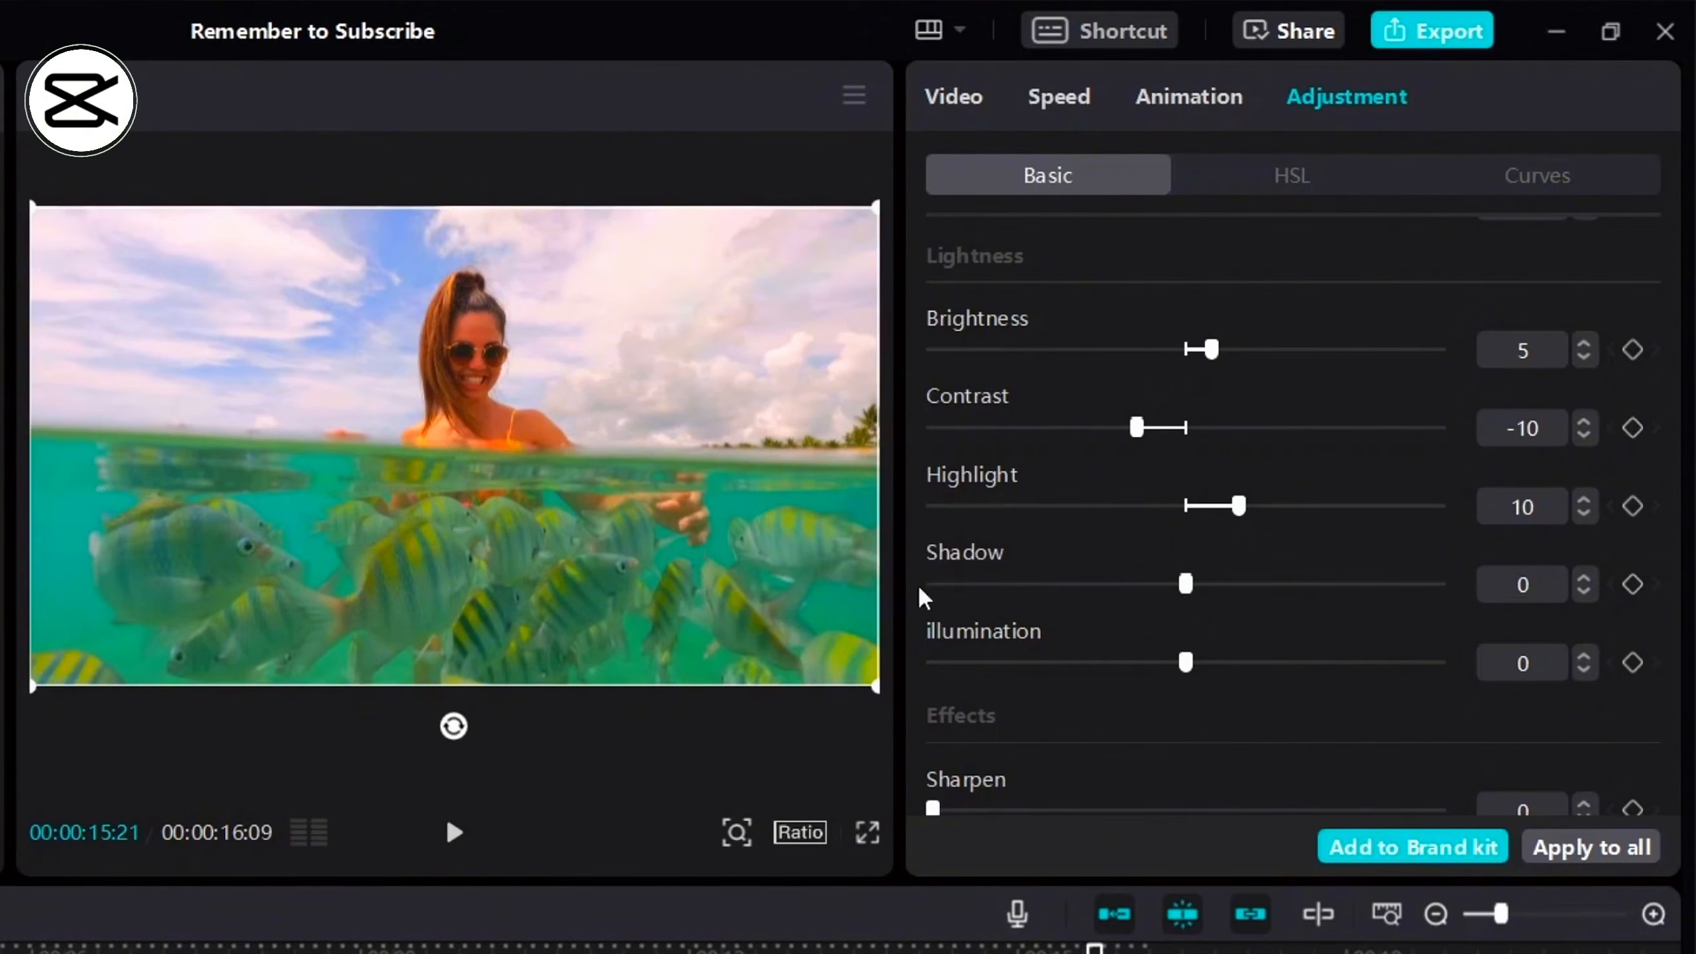
pyautogui.moveTo(1186, 584)
pyautogui.mouseDown()
pyautogui.moveTo(1443, 585)
pyautogui.moveTo(799, 594)
pyautogui.moveTo(1396, 603)
pyautogui.moveTo(1128, 605)
pyautogui.moveTo(1035, 583)
pyautogui.moveTo(1079, 585)
pyautogui.mouseUp()
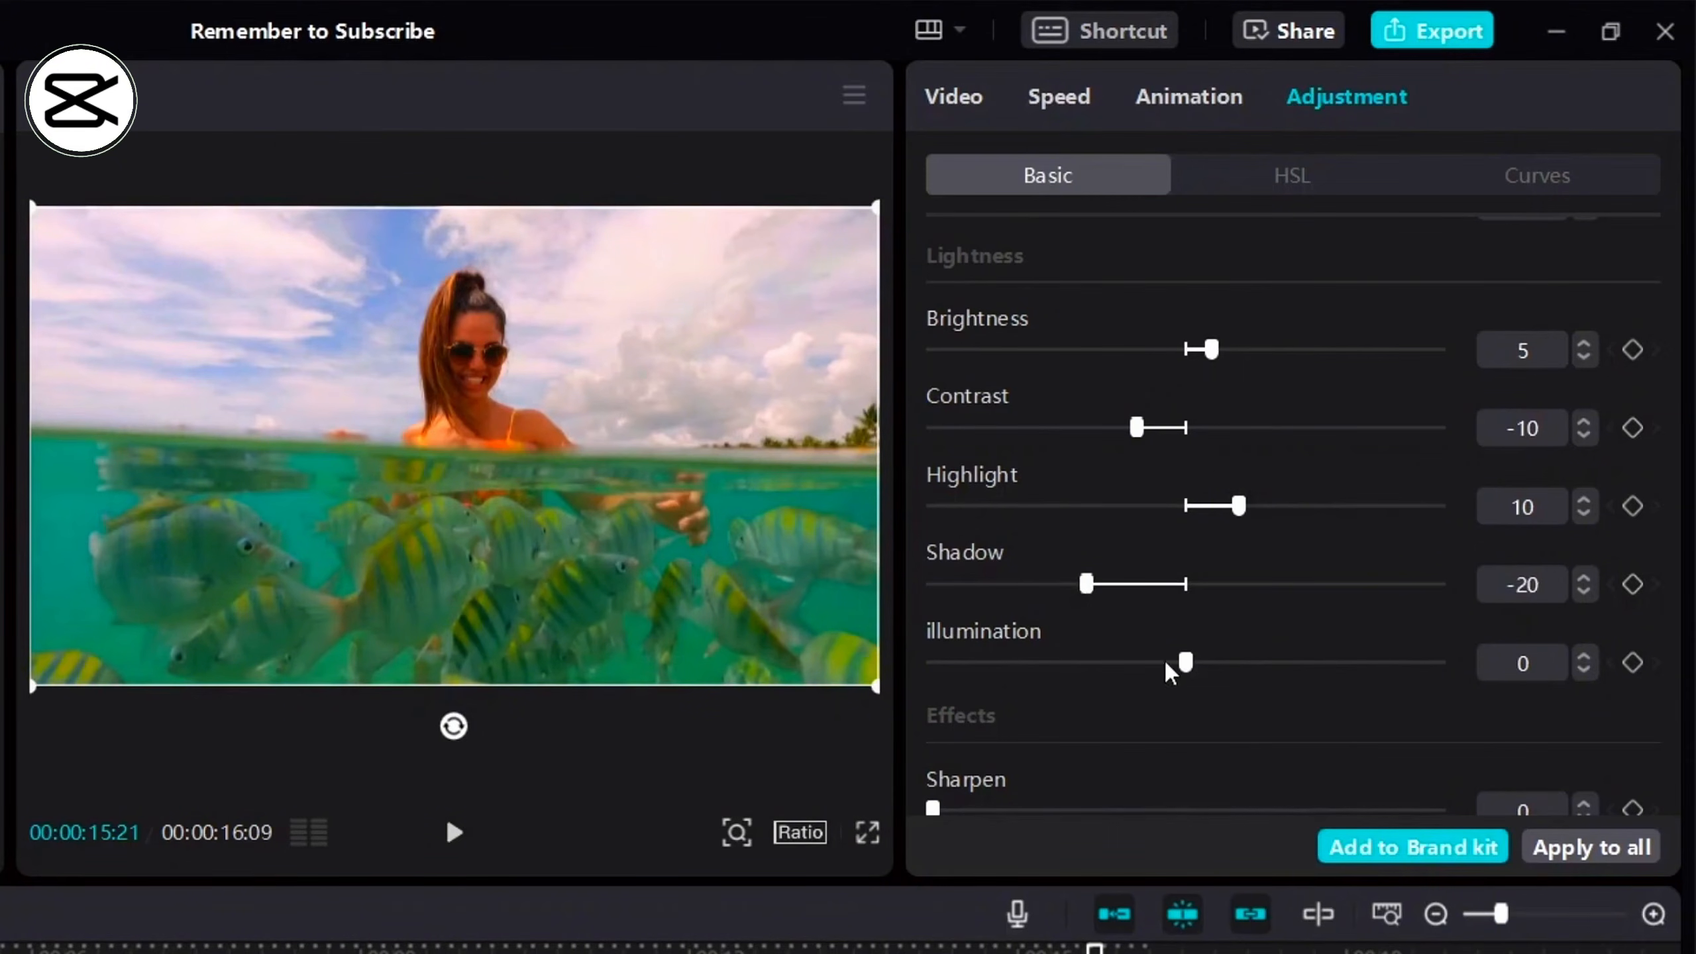
pyautogui.moveTo(1185, 664); pyautogui.dragTo(1233, 681)
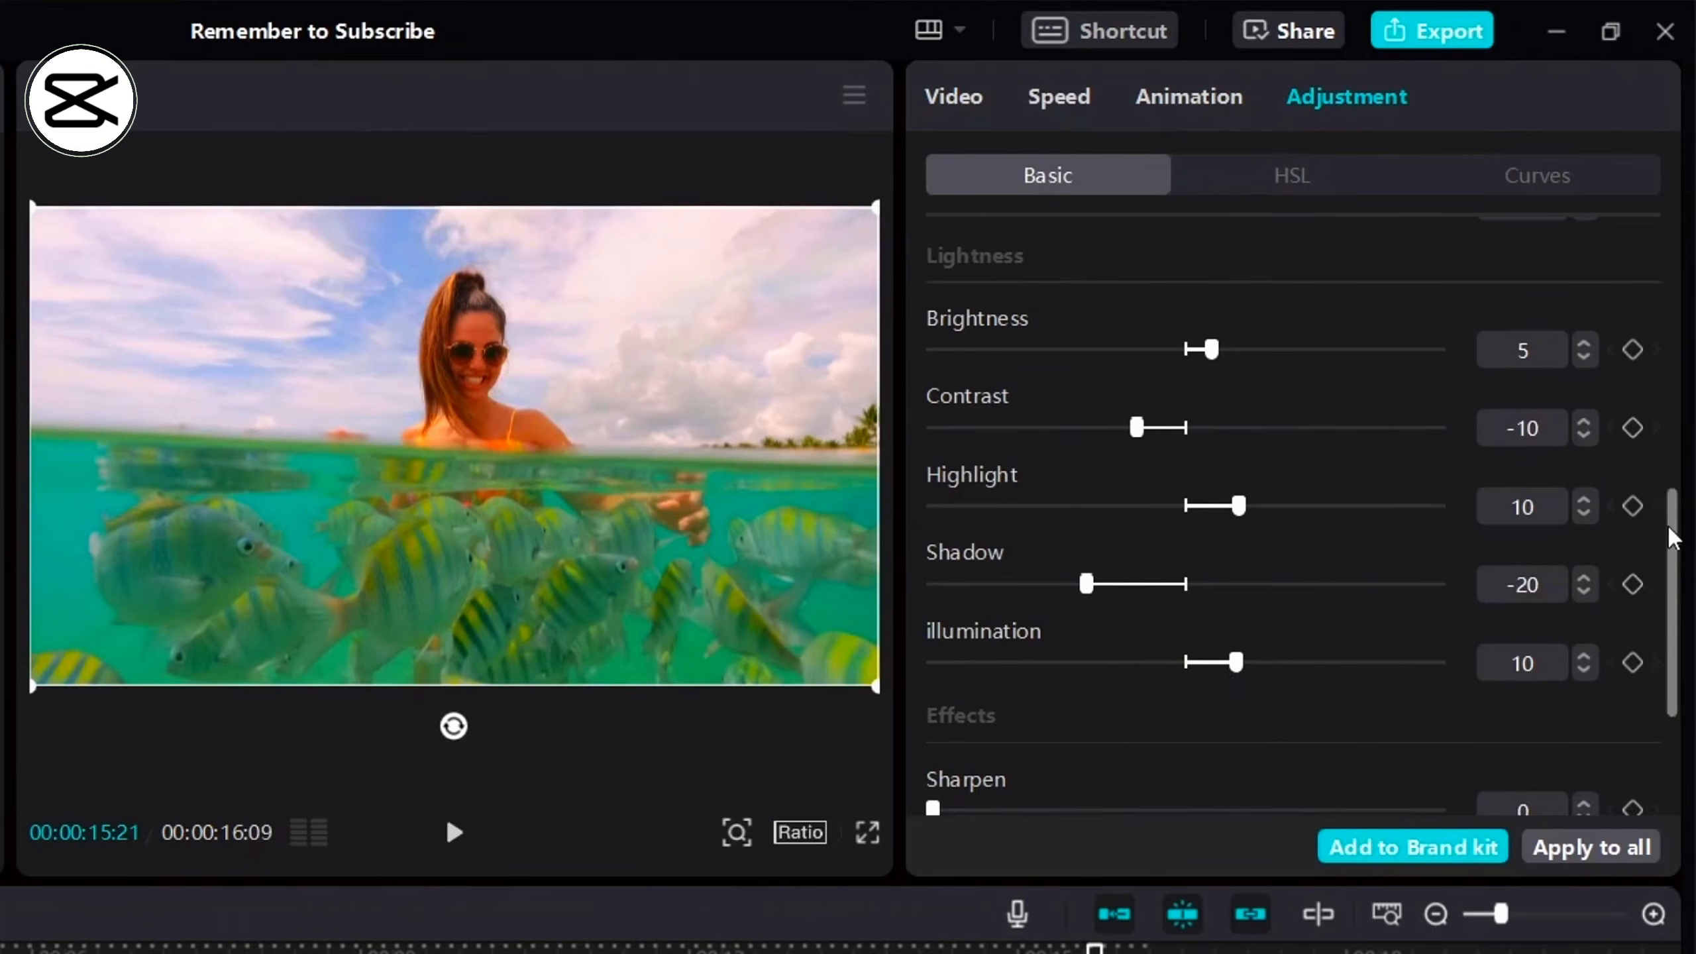
# - Set the fishes clip's sharpen and fade effects to 20 each, testing sharpen at 100 first and leaving particles and vignette at 0
pyautogui.scroll(-3, 1655, 715)
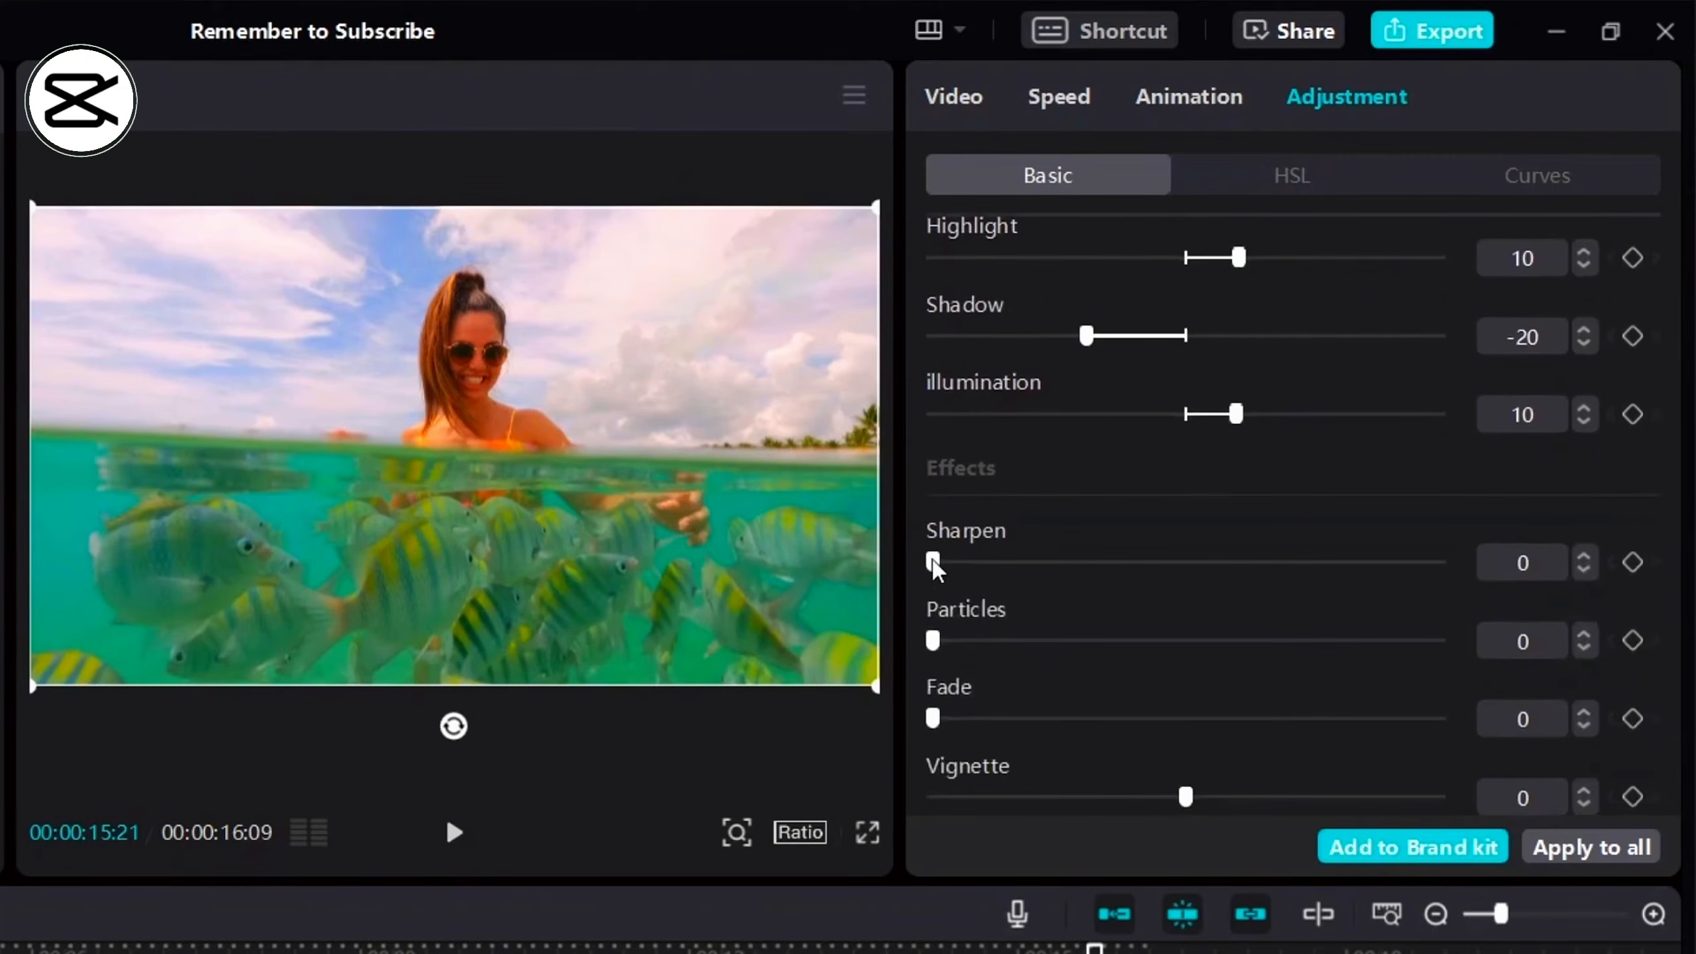
pyautogui.moveTo(934, 563); pyautogui.dragTo(1066, 563)
pyautogui.moveTo(1221, 571); pyautogui.dragTo(1606, 565)
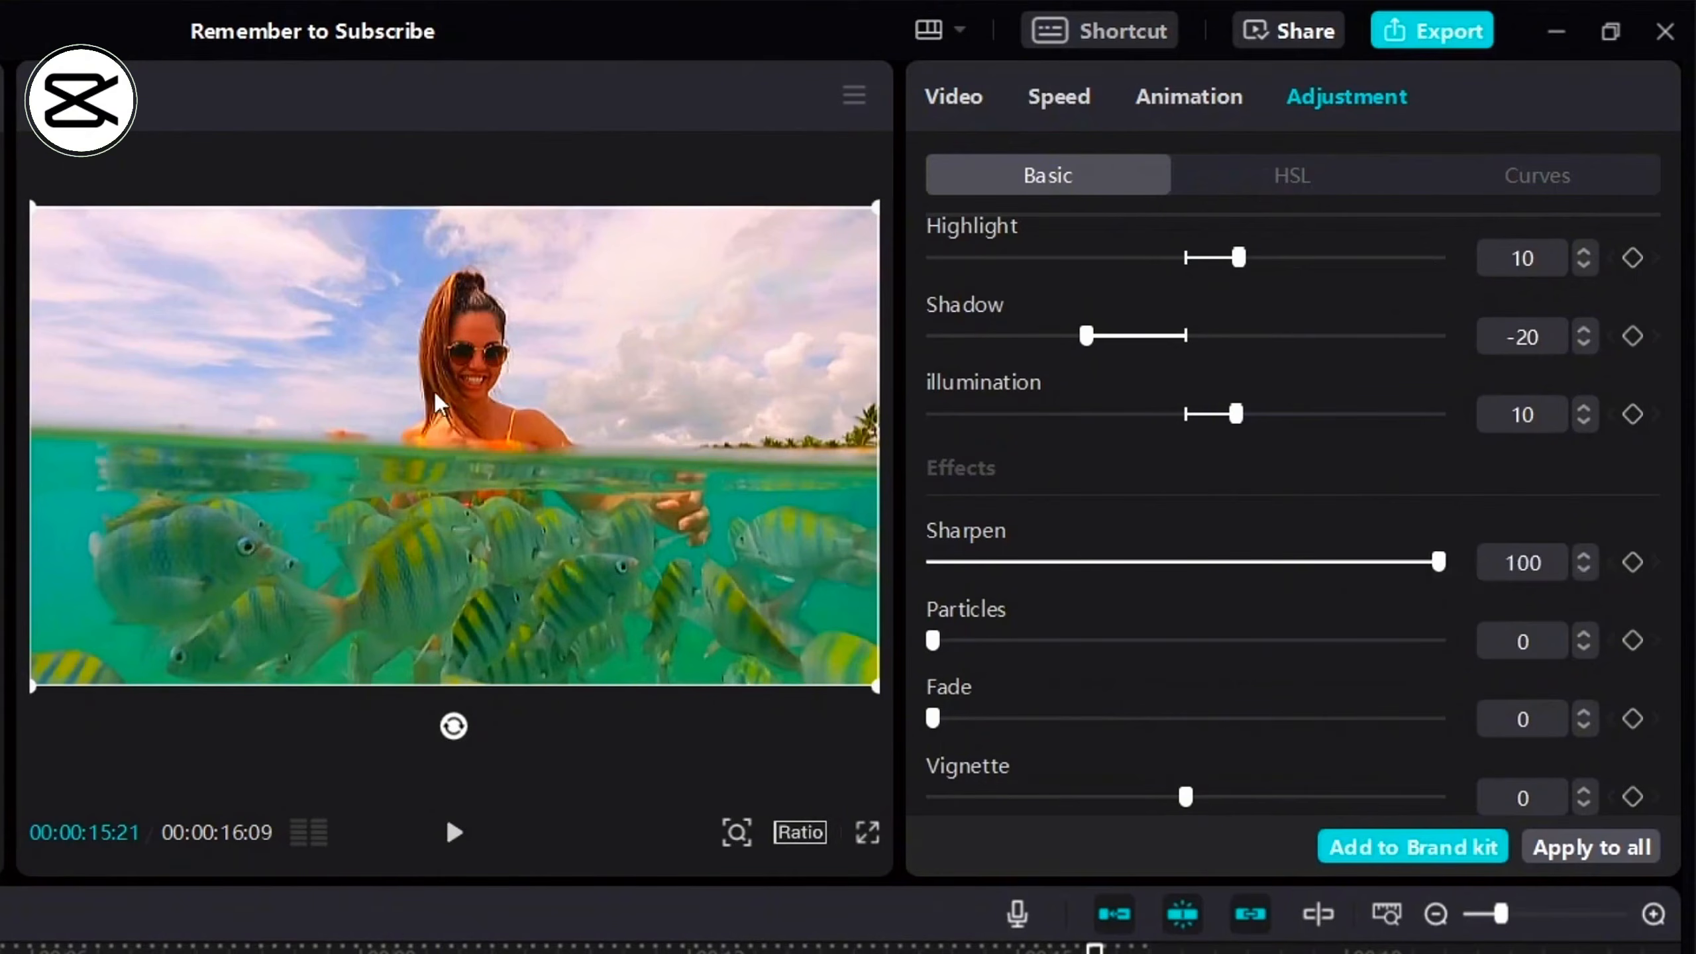
pyautogui.moveTo(1180, 563); pyautogui.dragTo(1033, 571)
pyautogui.moveTo(935, 641); pyautogui.dragTo(690, 653)
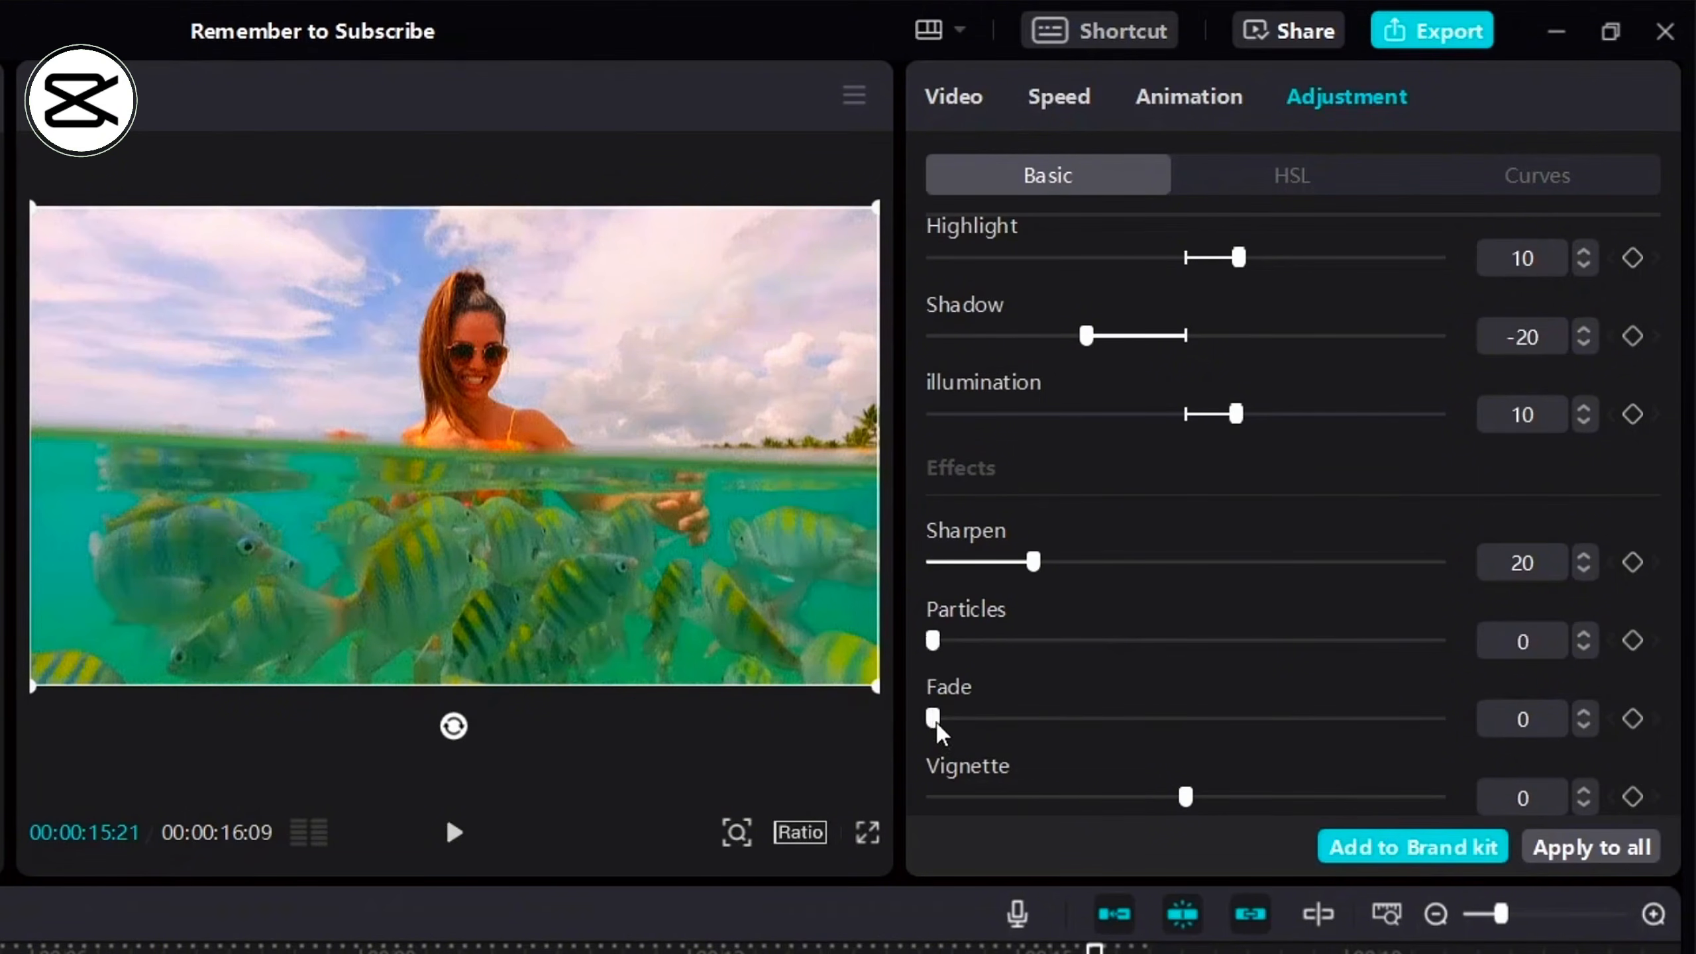
pyautogui.moveTo(936, 722); pyautogui.dragTo(1039, 745)
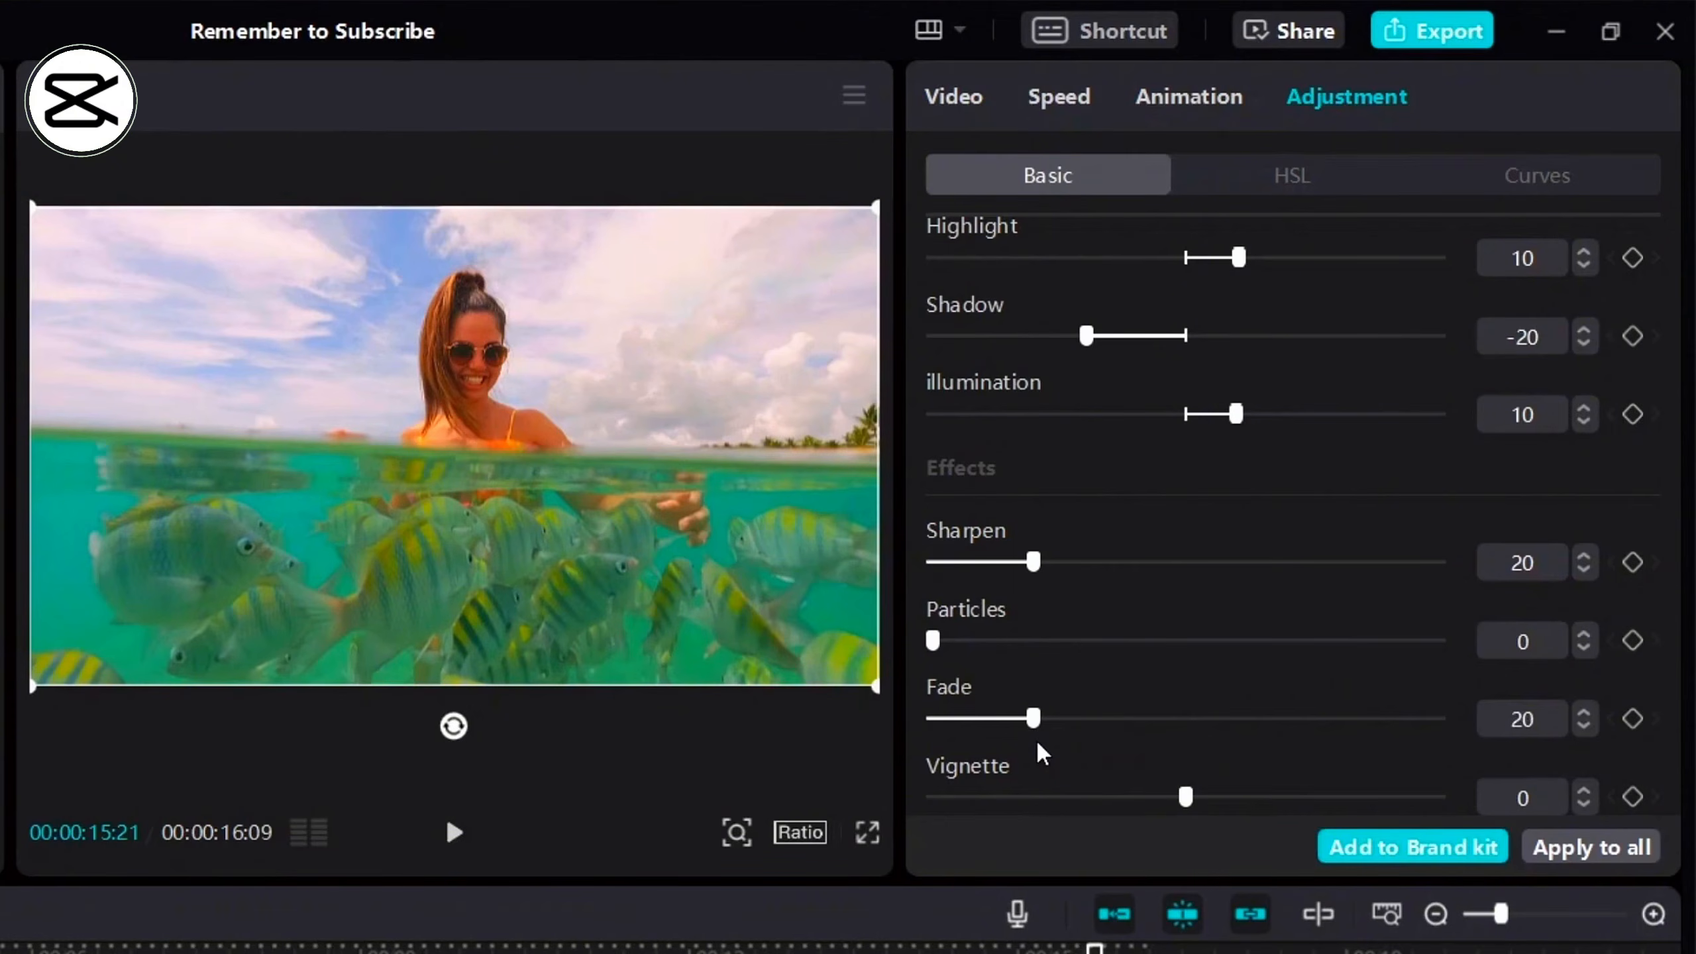
pyautogui.moveTo(1186, 797)
pyautogui.mouseDown()
pyautogui.moveTo(1057, 797)
pyautogui.moveTo(1295, 799)
pyautogui.moveTo(1187, 797)
pyautogui.mouseUp()
# - Look through the eight HSL color channels of the fishes clip from red to magenta
pyautogui.click(1279, 187)
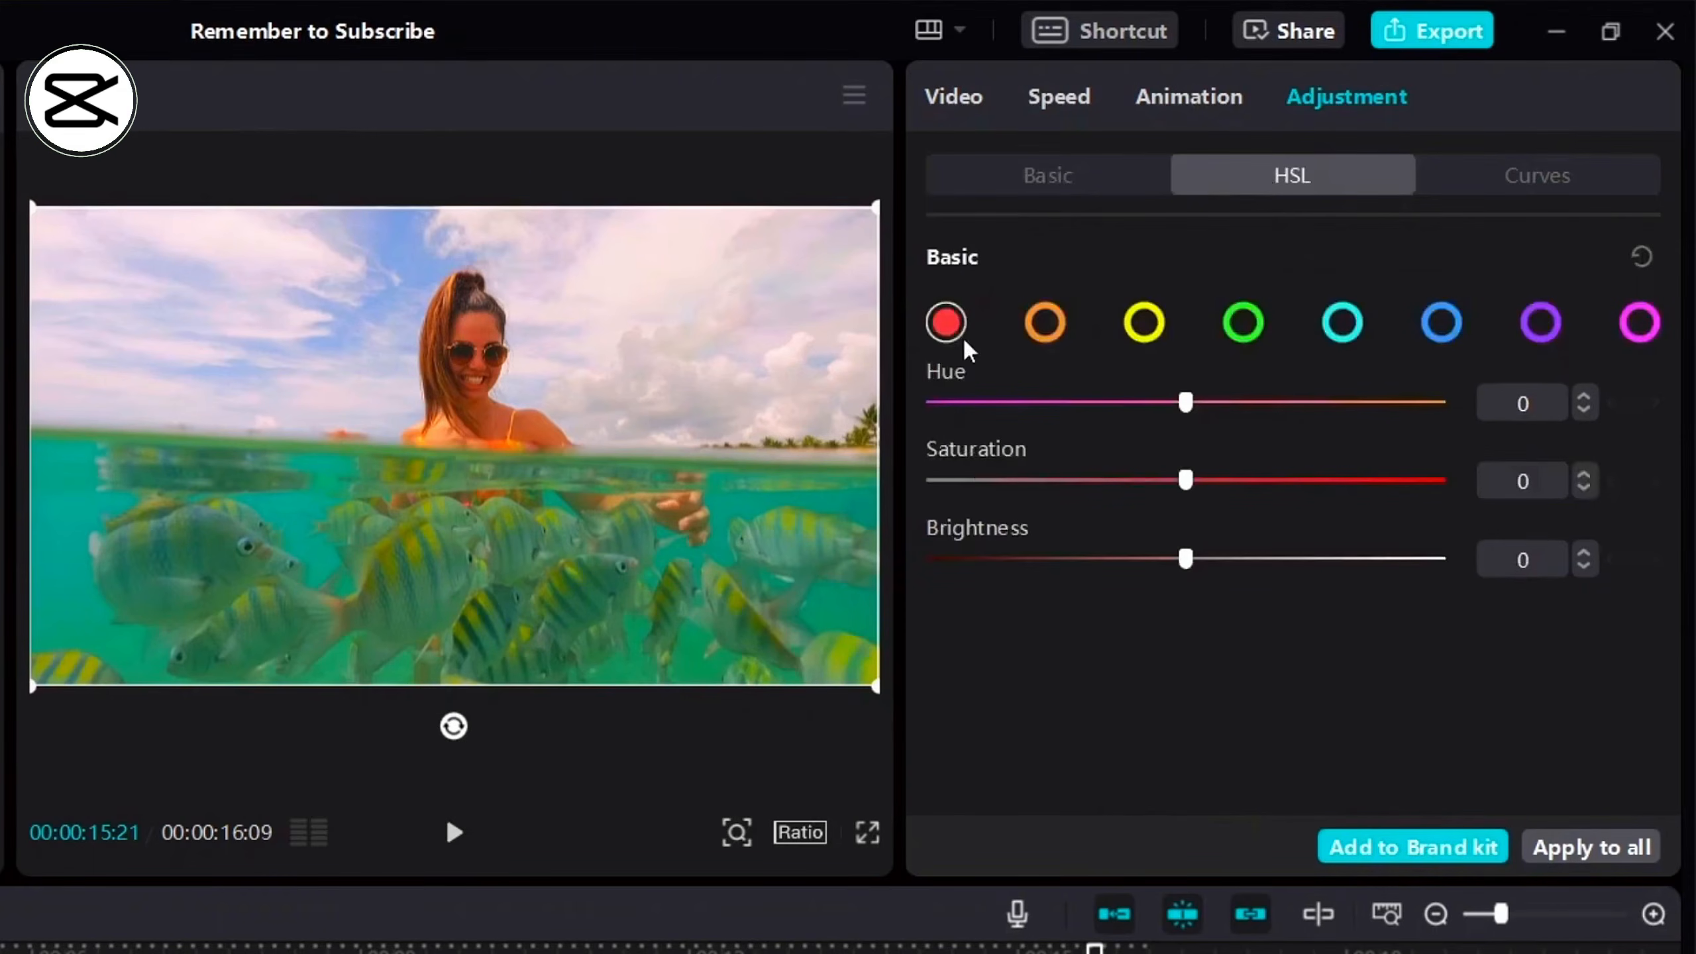
pyautogui.click(1044, 324)
pyautogui.click(1143, 324)
pyautogui.click(1242, 326)
pyautogui.click(1344, 327)
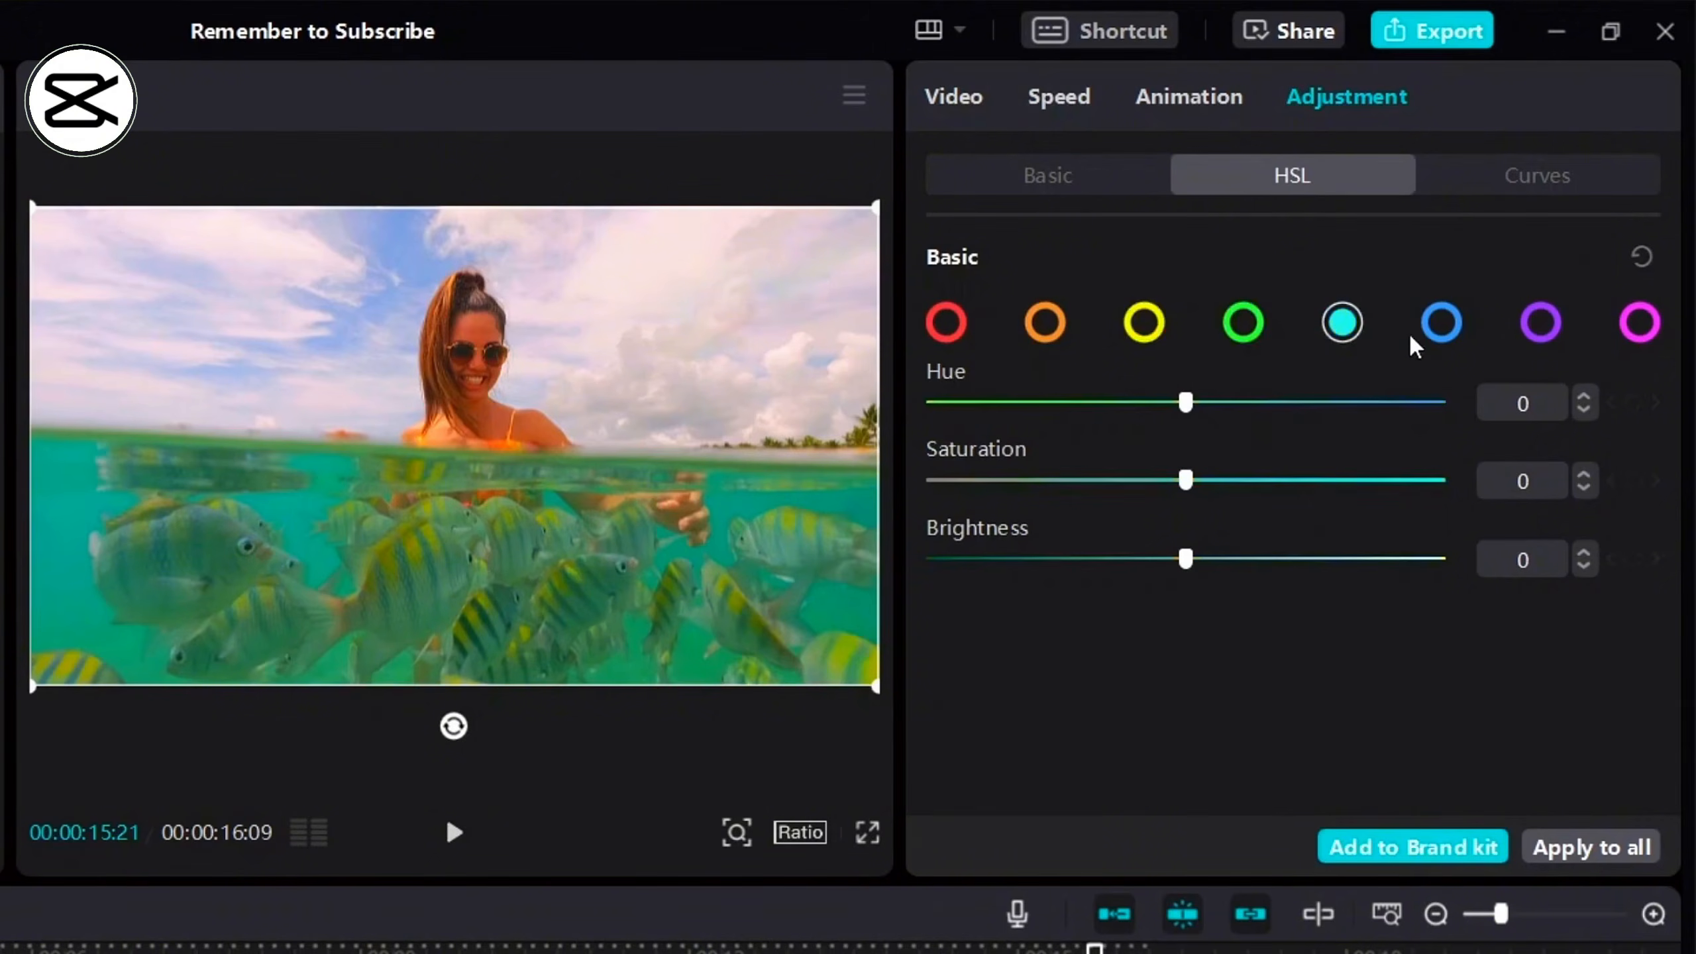
pyautogui.click(1441, 323)
pyautogui.click(1541, 323)
pyautogui.click(1639, 323)
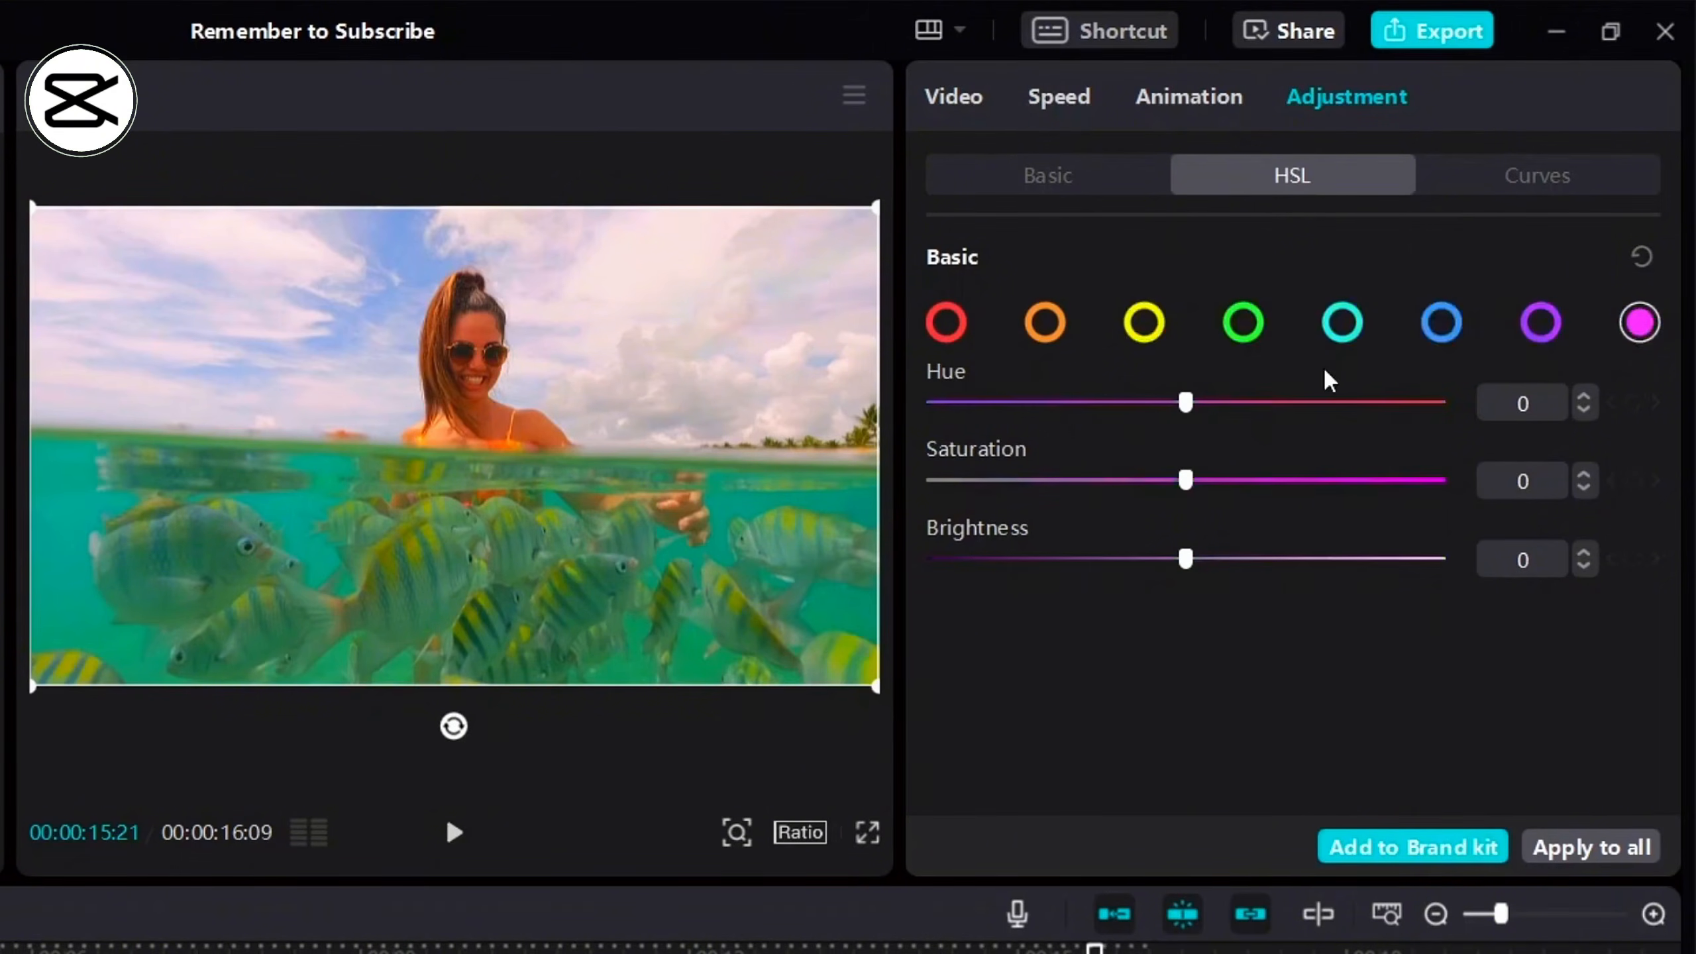
# - Set the hue of the red HSL channel to 60, after trying the opposite end of the range
pyautogui.click(945, 327)
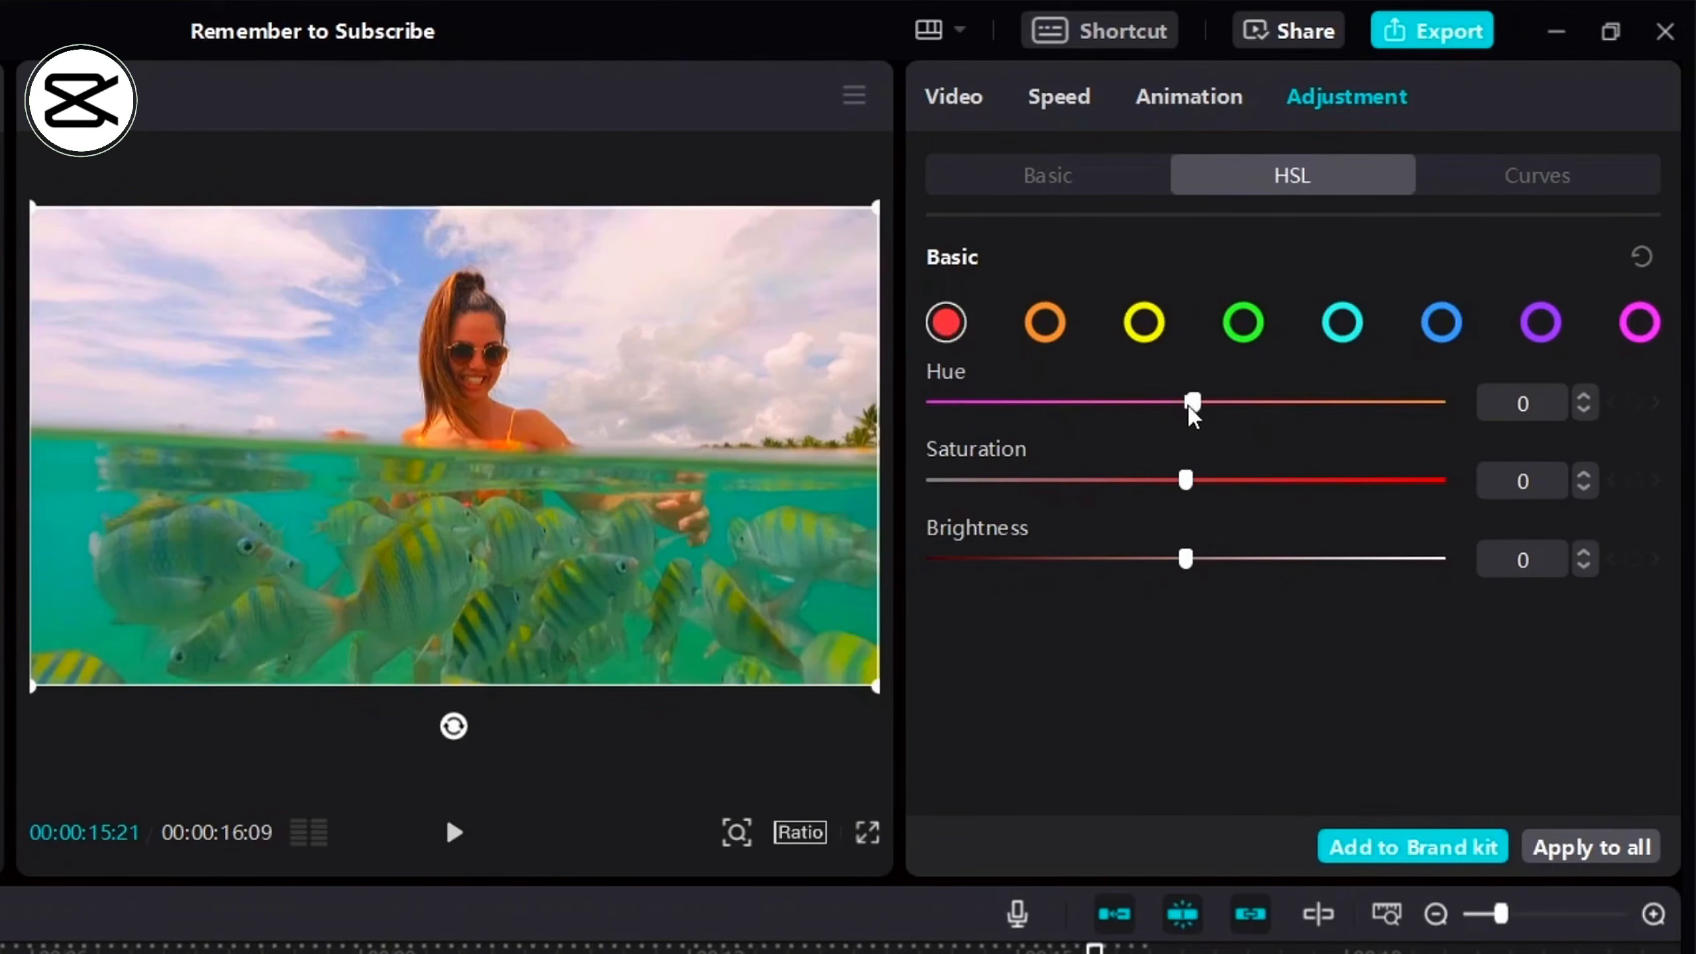
pyautogui.moveTo(1187, 405); pyautogui.dragTo(497, 359)
pyautogui.moveTo(950, 415); pyautogui.dragTo(874, 419)
pyautogui.moveTo(941, 395); pyautogui.dragTo(946, 335)
pyautogui.moveTo(978, 408); pyautogui.dragTo(1186, 431)
pyautogui.moveTo(1187, 402); pyautogui.dragTo(1344, 408)
pyautogui.click(1584, 409)
pyautogui.click(1584, 409)
pyautogui.click(1584, 409)
# - Set the red channel's saturation to 20 and raise its brightness above 0 after testing it at -100
pyautogui.moveTo(1202, 481)
pyautogui.mouseDown()
pyautogui.moveTo(897, 491)
pyautogui.moveTo(1481, 496)
pyautogui.moveTo(1321, 497)
pyautogui.moveTo(1234, 476)
pyautogui.mouseUp()
pyautogui.moveTo(1186, 559); pyautogui.dragTo(925, 562)
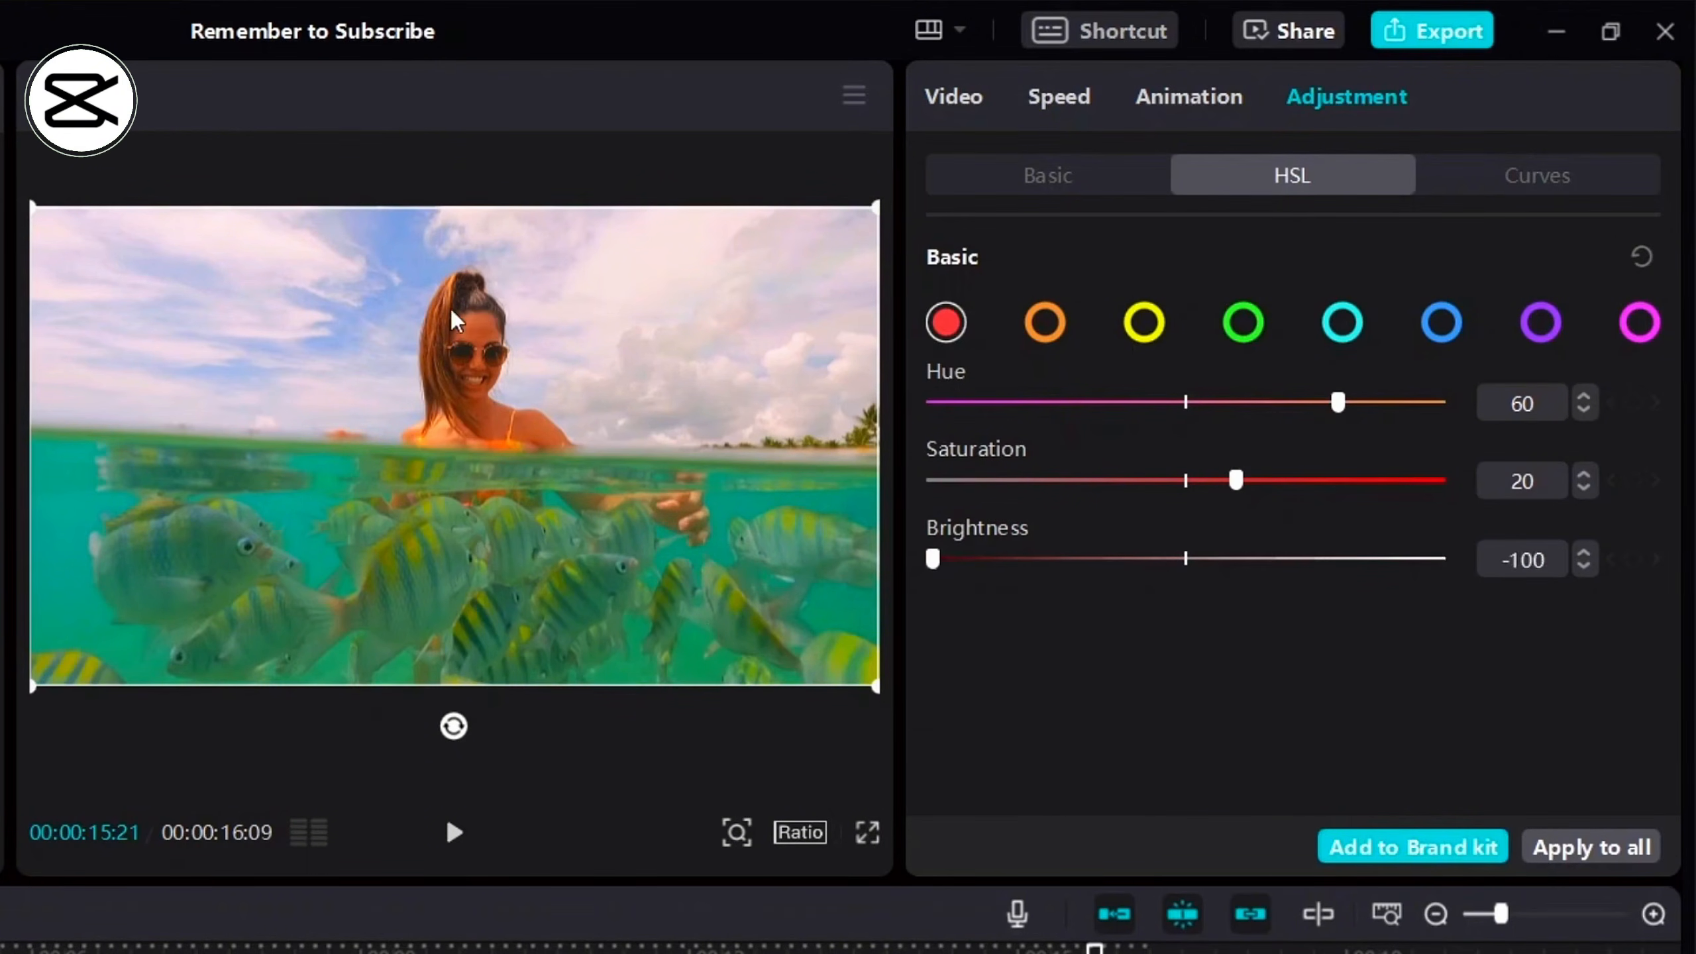
pyautogui.moveTo(945, 568); pyautogui.dragTo(1264, 605)
pyautogui.click(1588, 567)
# - Set the orange HSL channel to hue 20, saturation -20 and brightness 30, testing the brightness at 100
pyautogui.click(1040, 331)
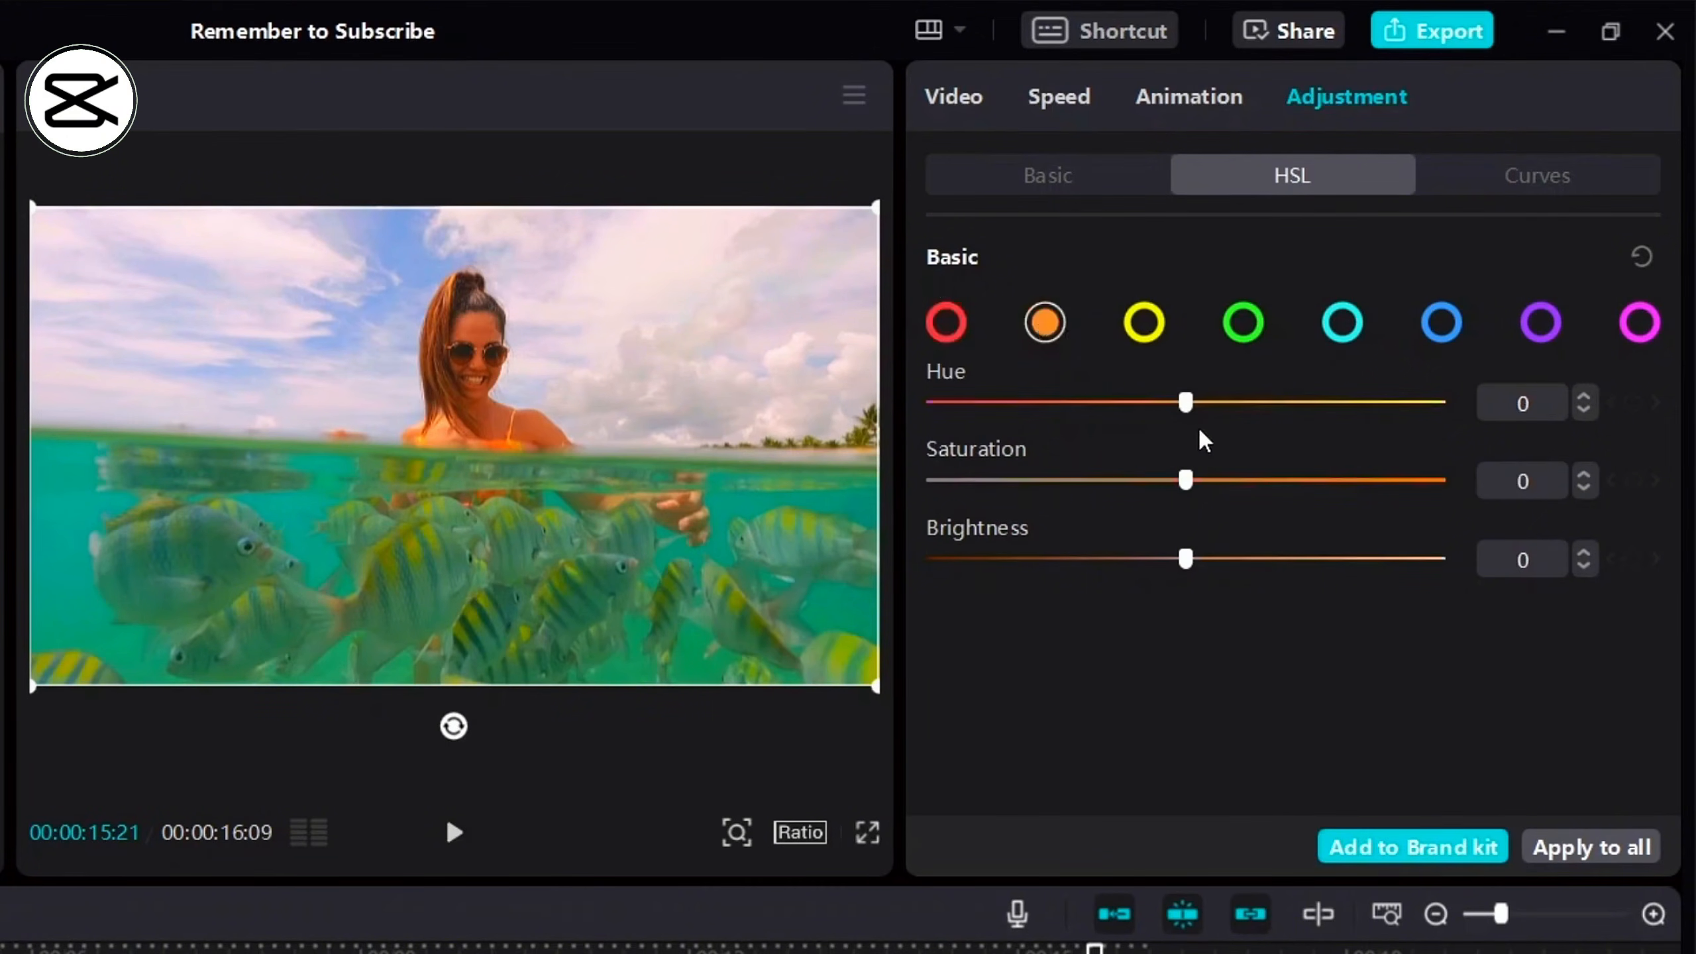
pyautogui.moveTo(1186, 403); pyautogui.dragTo(1227, 413)
pyautogui.moveTo(1201, 478); pyautogui.dragTo(1122, 487)
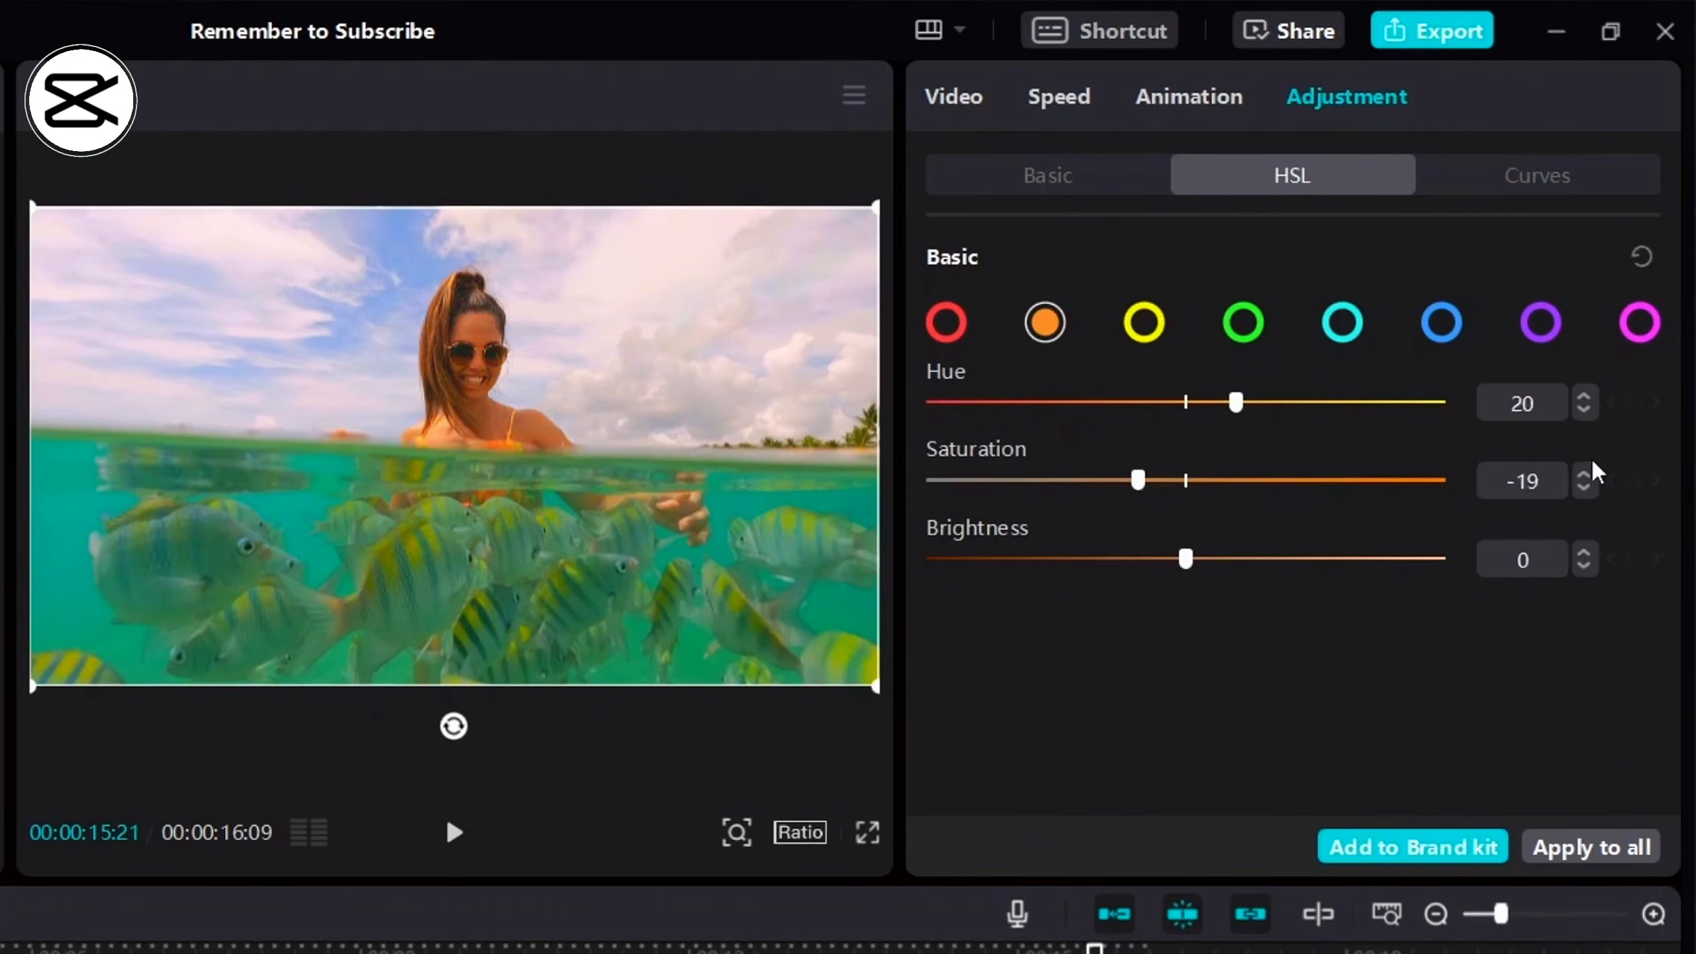
pyautogui.click(1585, 489)
pyautogui.moveTo(1202, 571); pyautogui.dragTo(1277, 566)
pyautogui.click(1444, 560)
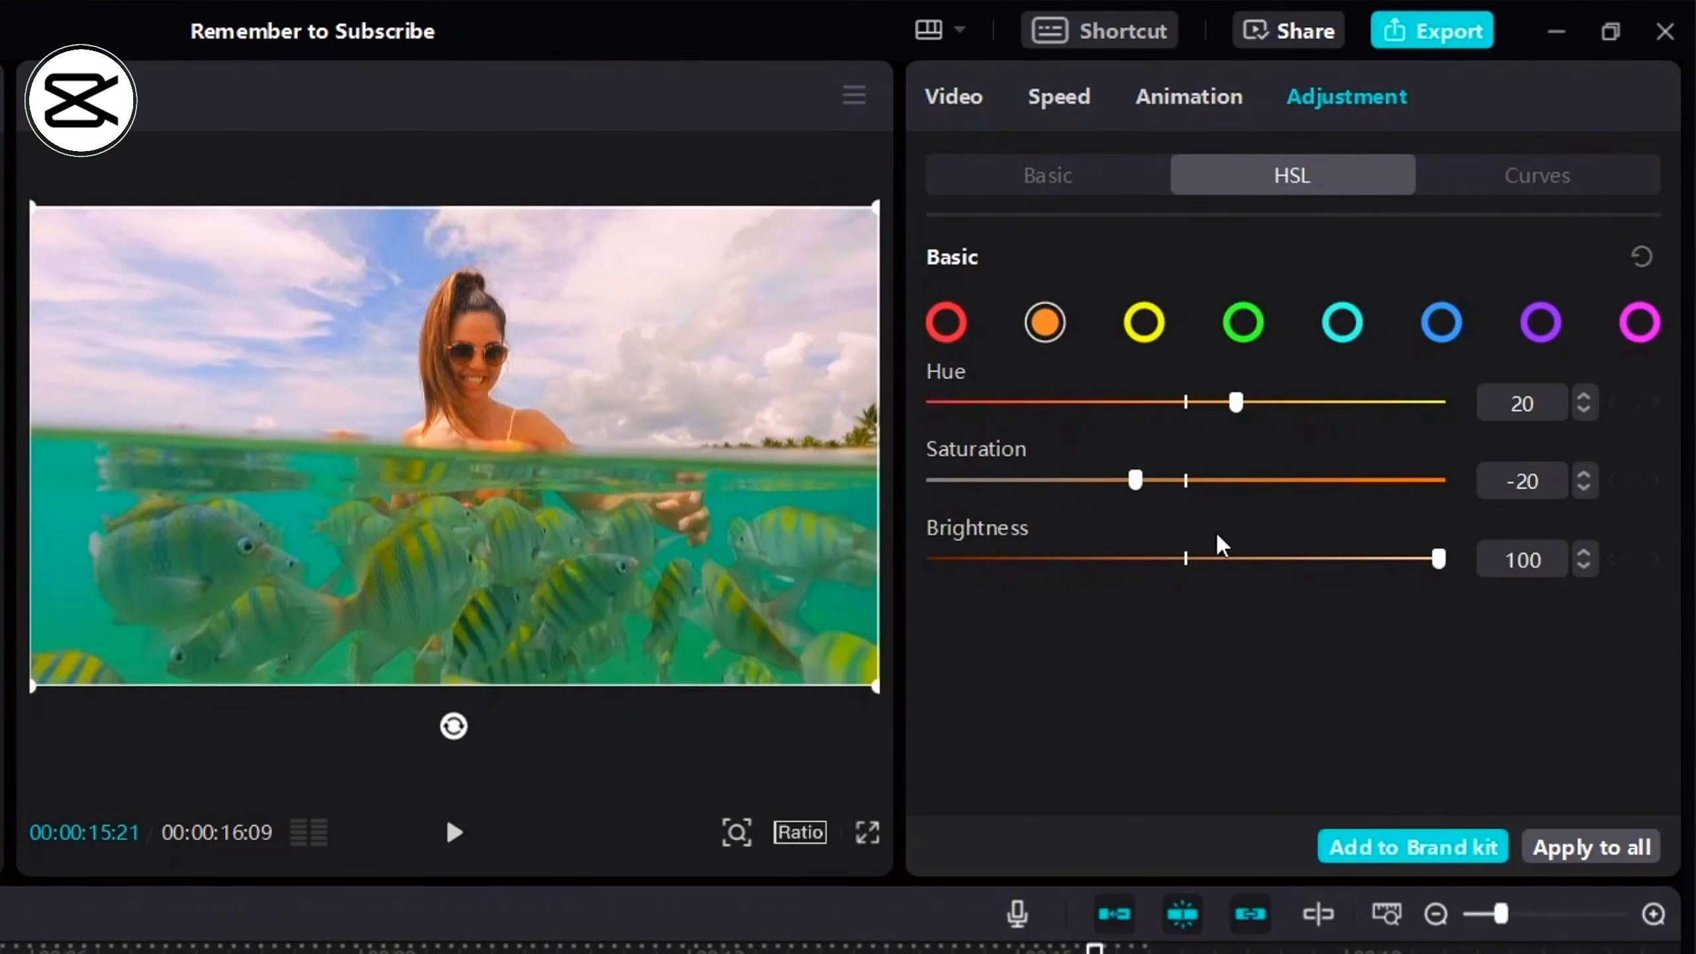
pyautogui.moveTo(1218, 560); pyautogui.dragTo(1258, 579)
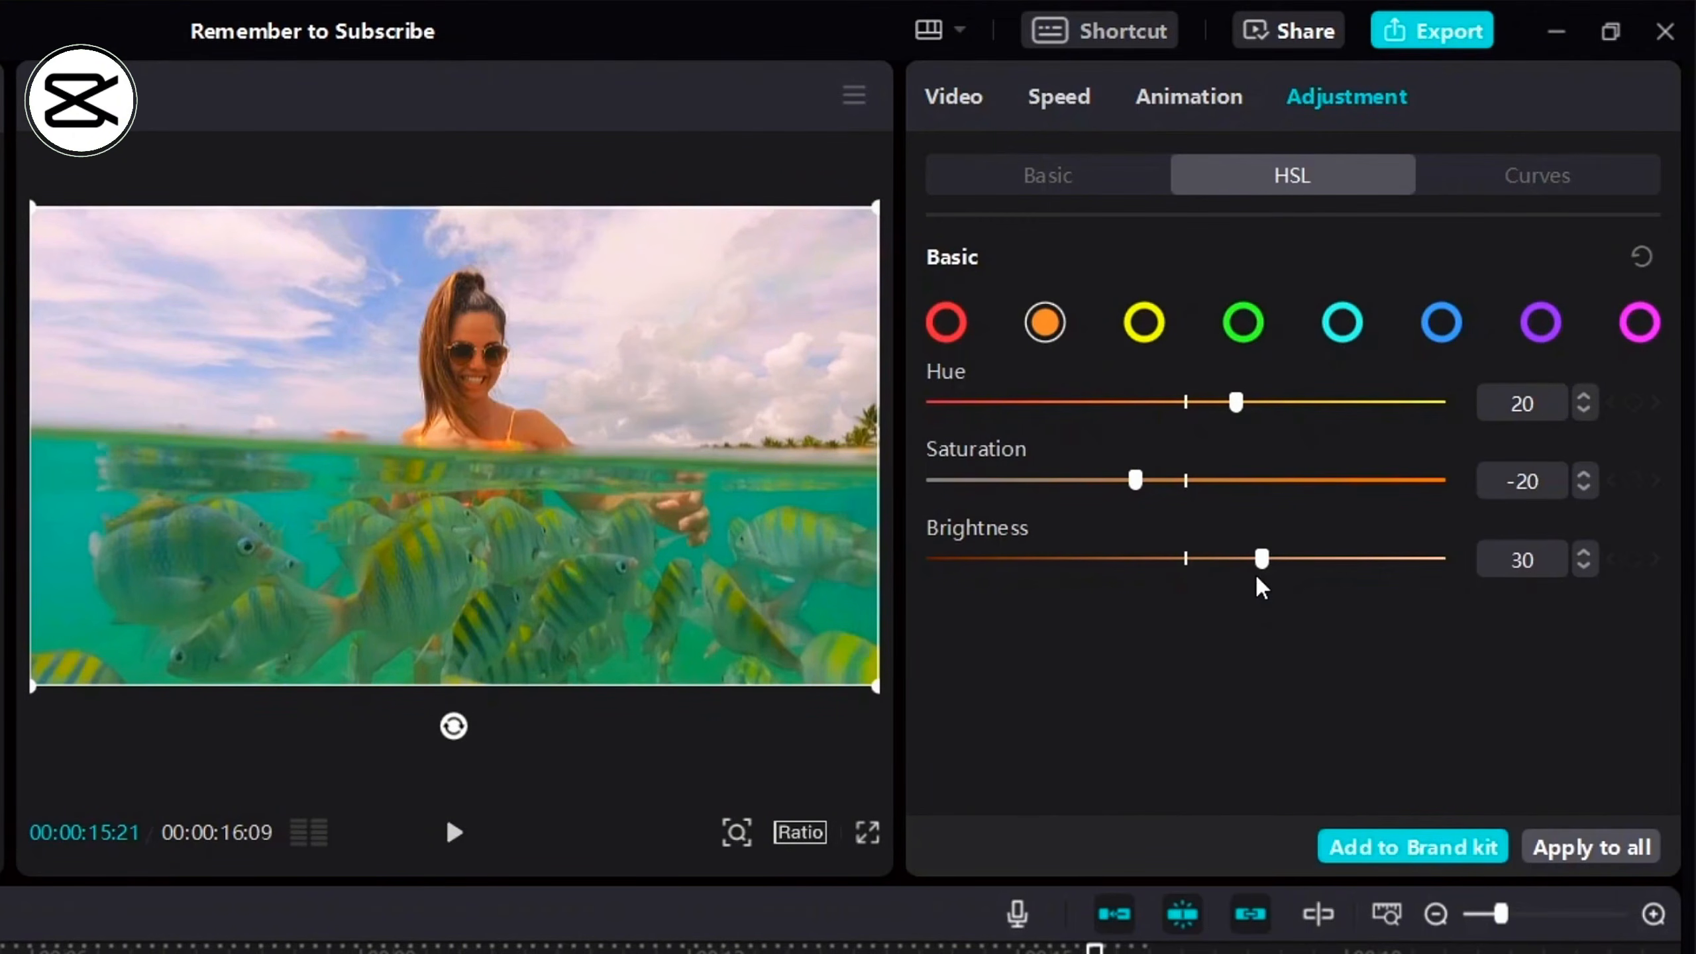
# - Set the yellow HSL channel to hue 30, saturation 30 and brightness 59, testing the hue at -100
pyautogui.click(1149, 320)
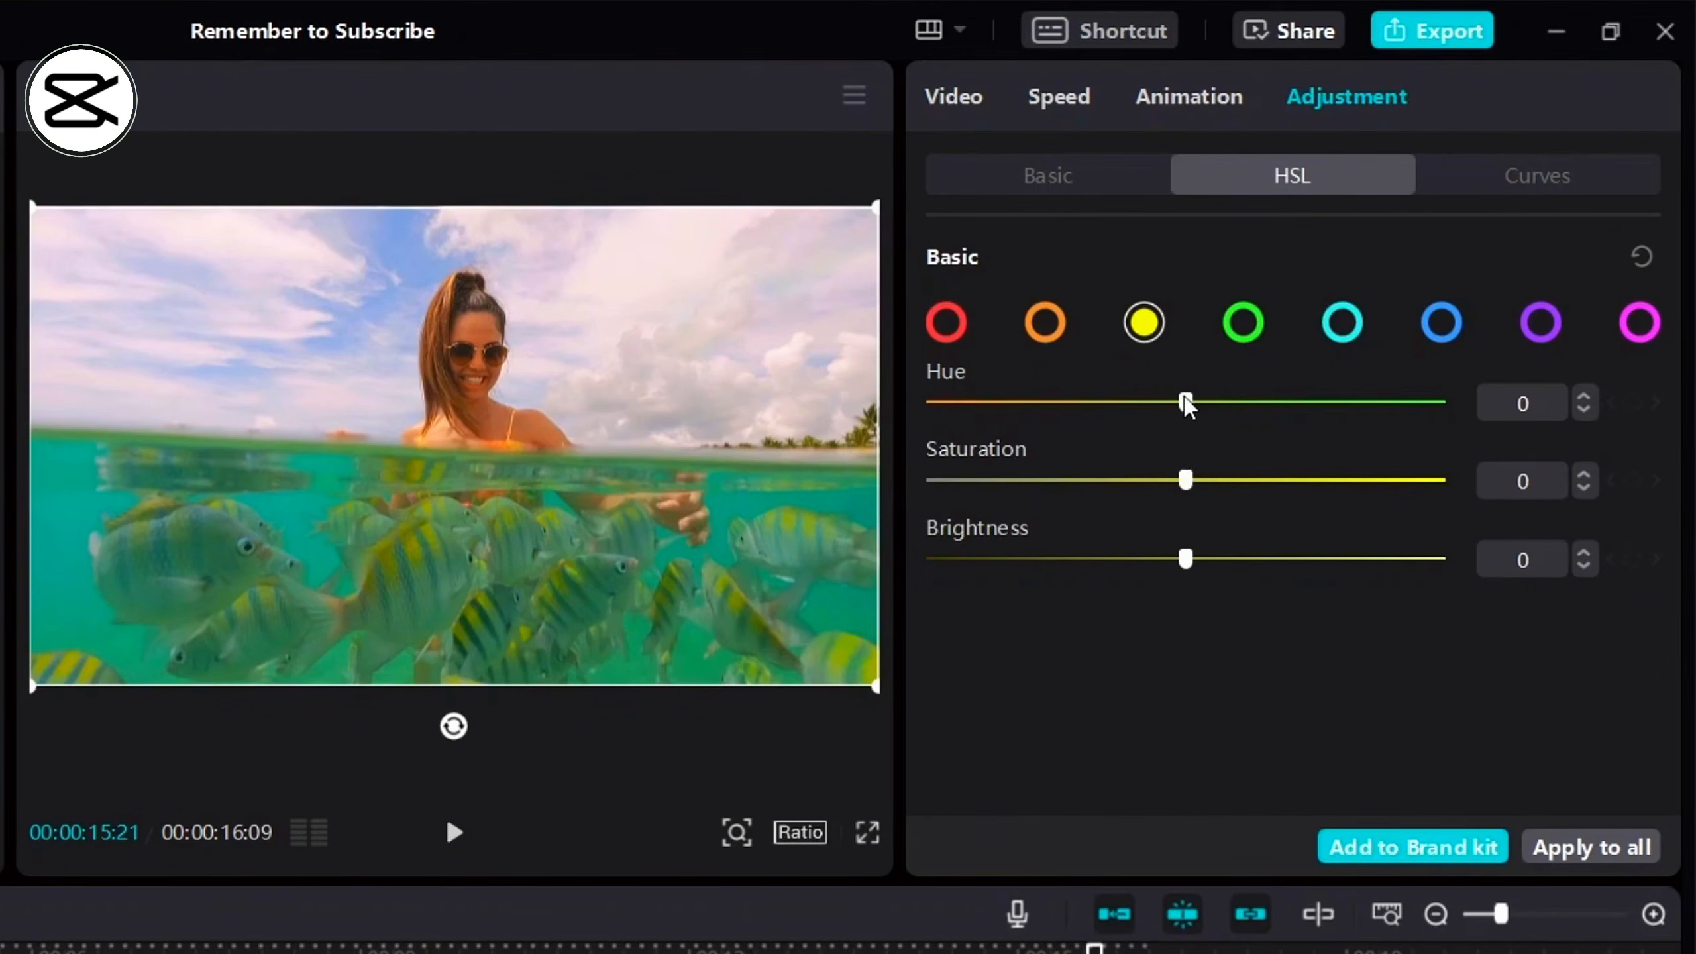
pyautogui.moveTo(1182, 408); pyautogui.dragTo(1291, 397)
pyautogui.moveTo(1146, 403); pyautogui.dragTo(363, 576)
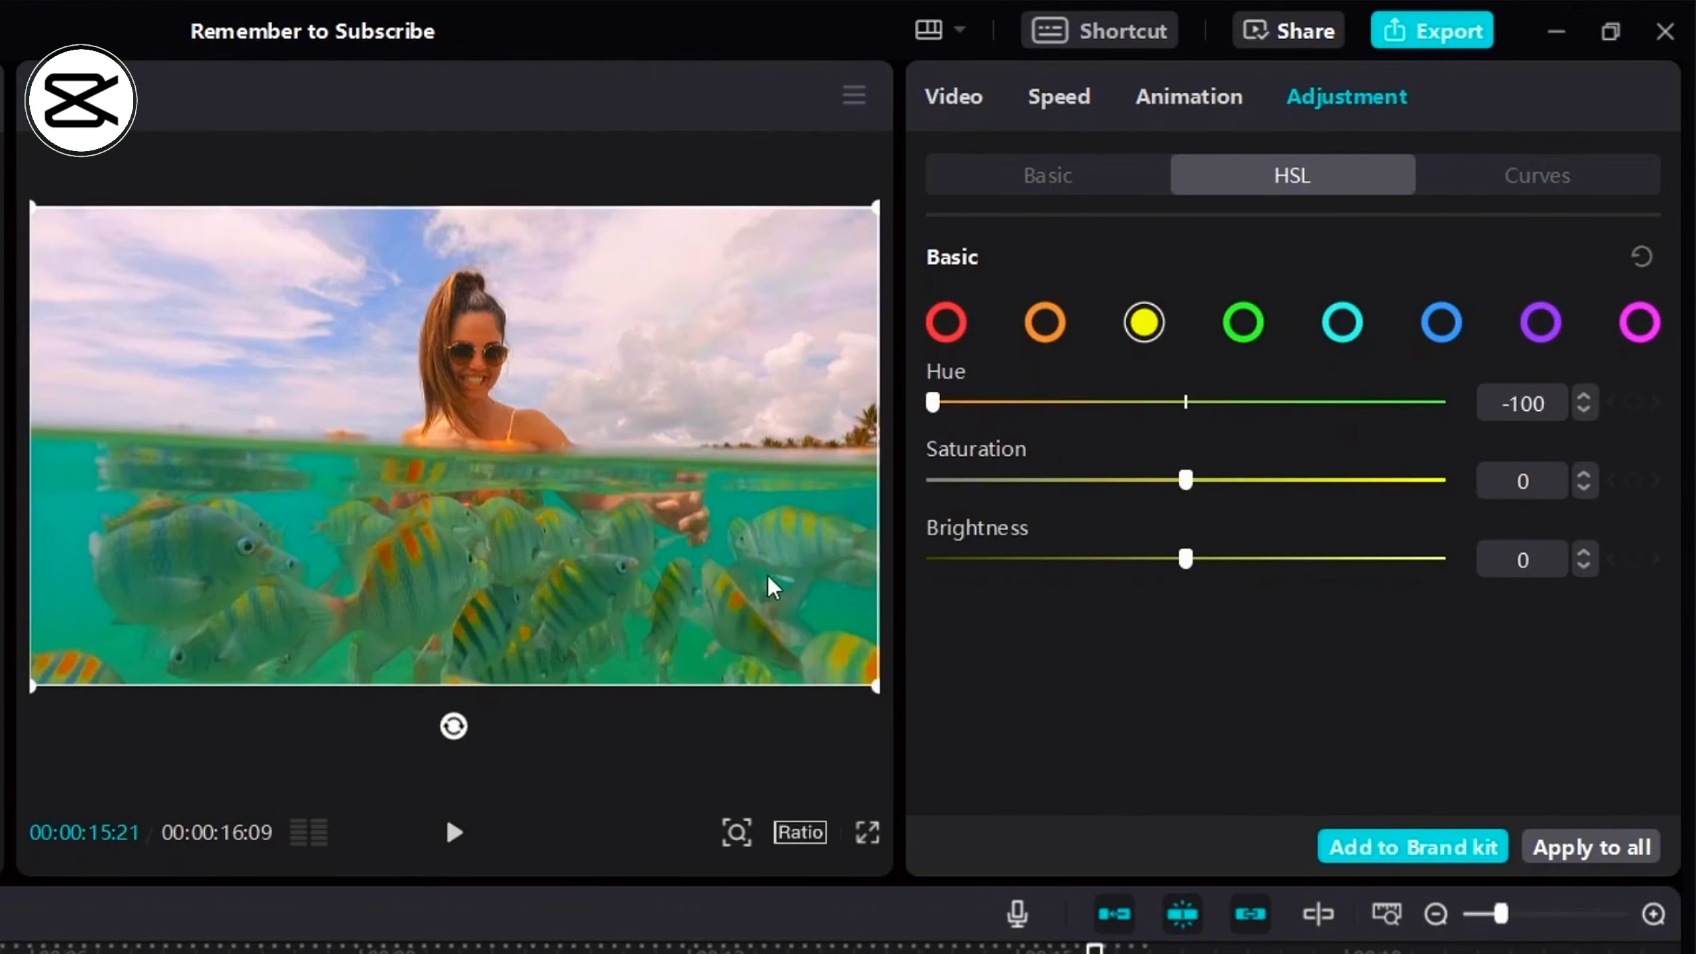
pyautogui.moveTo(1051, 418); pyautogui.dragTo(1258, 422)
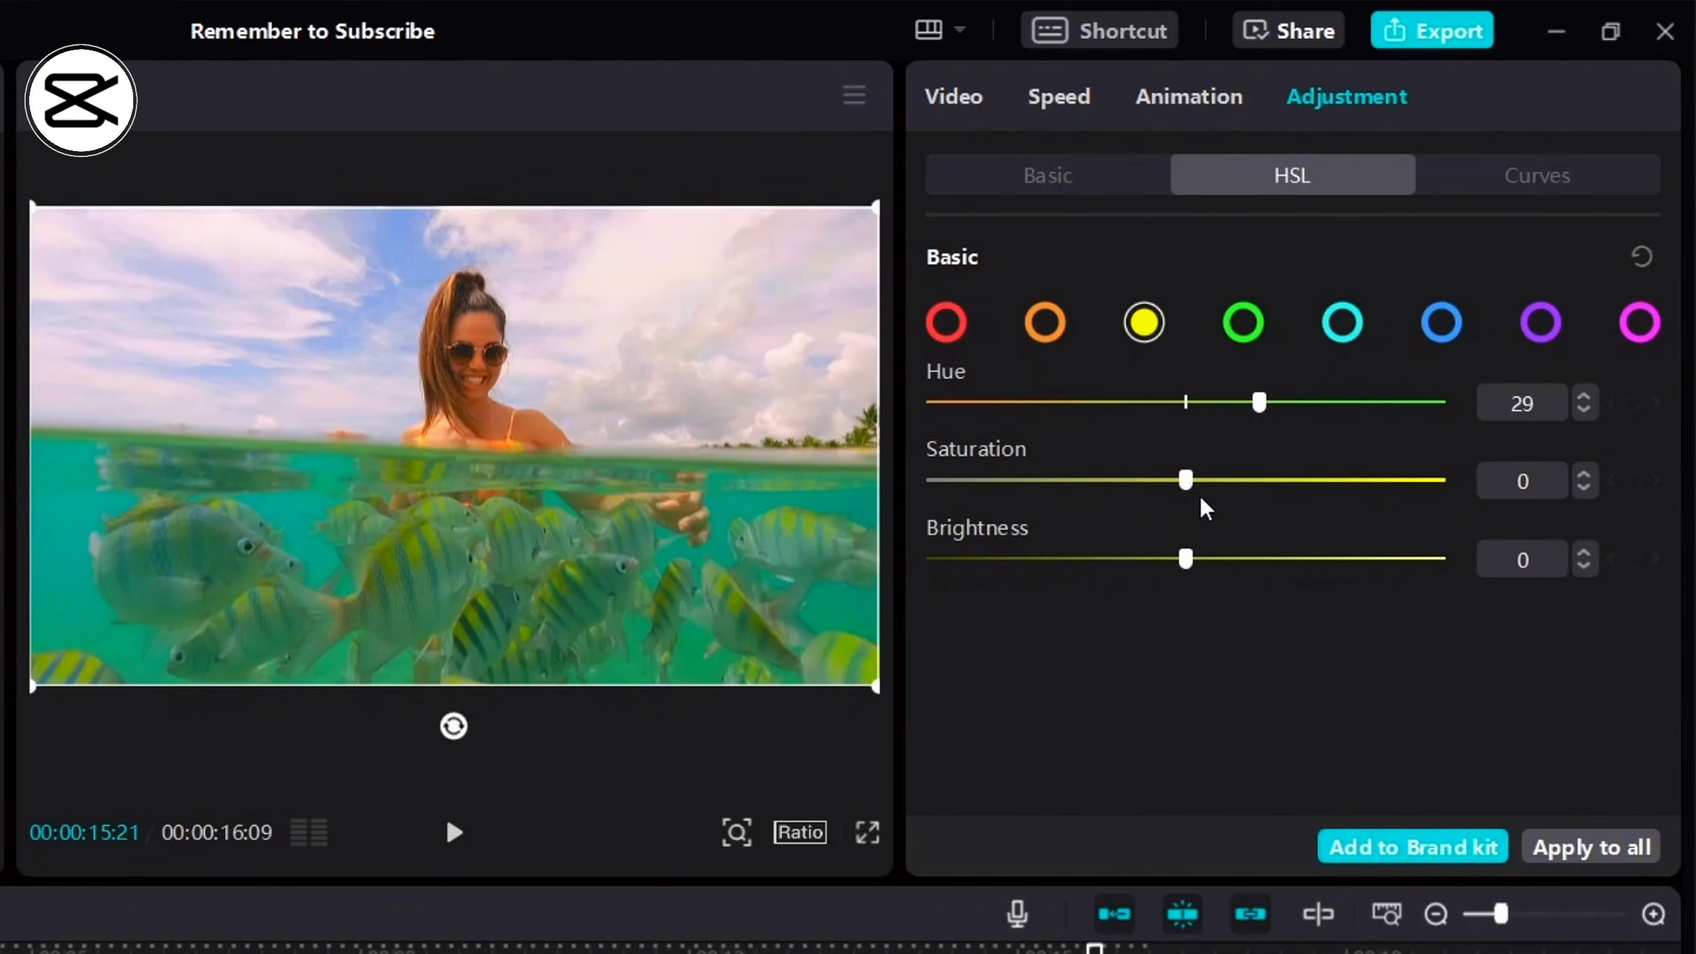
pyautogui.moveTo(1187, 479); pyautogui.dragTo(1259, 496)
pyautogui.click(1581, 486)
pyautogui.click(1583, 398)
pyautogui.moveTo(1192, 566); pyautogui.dragTo(1331, 587)
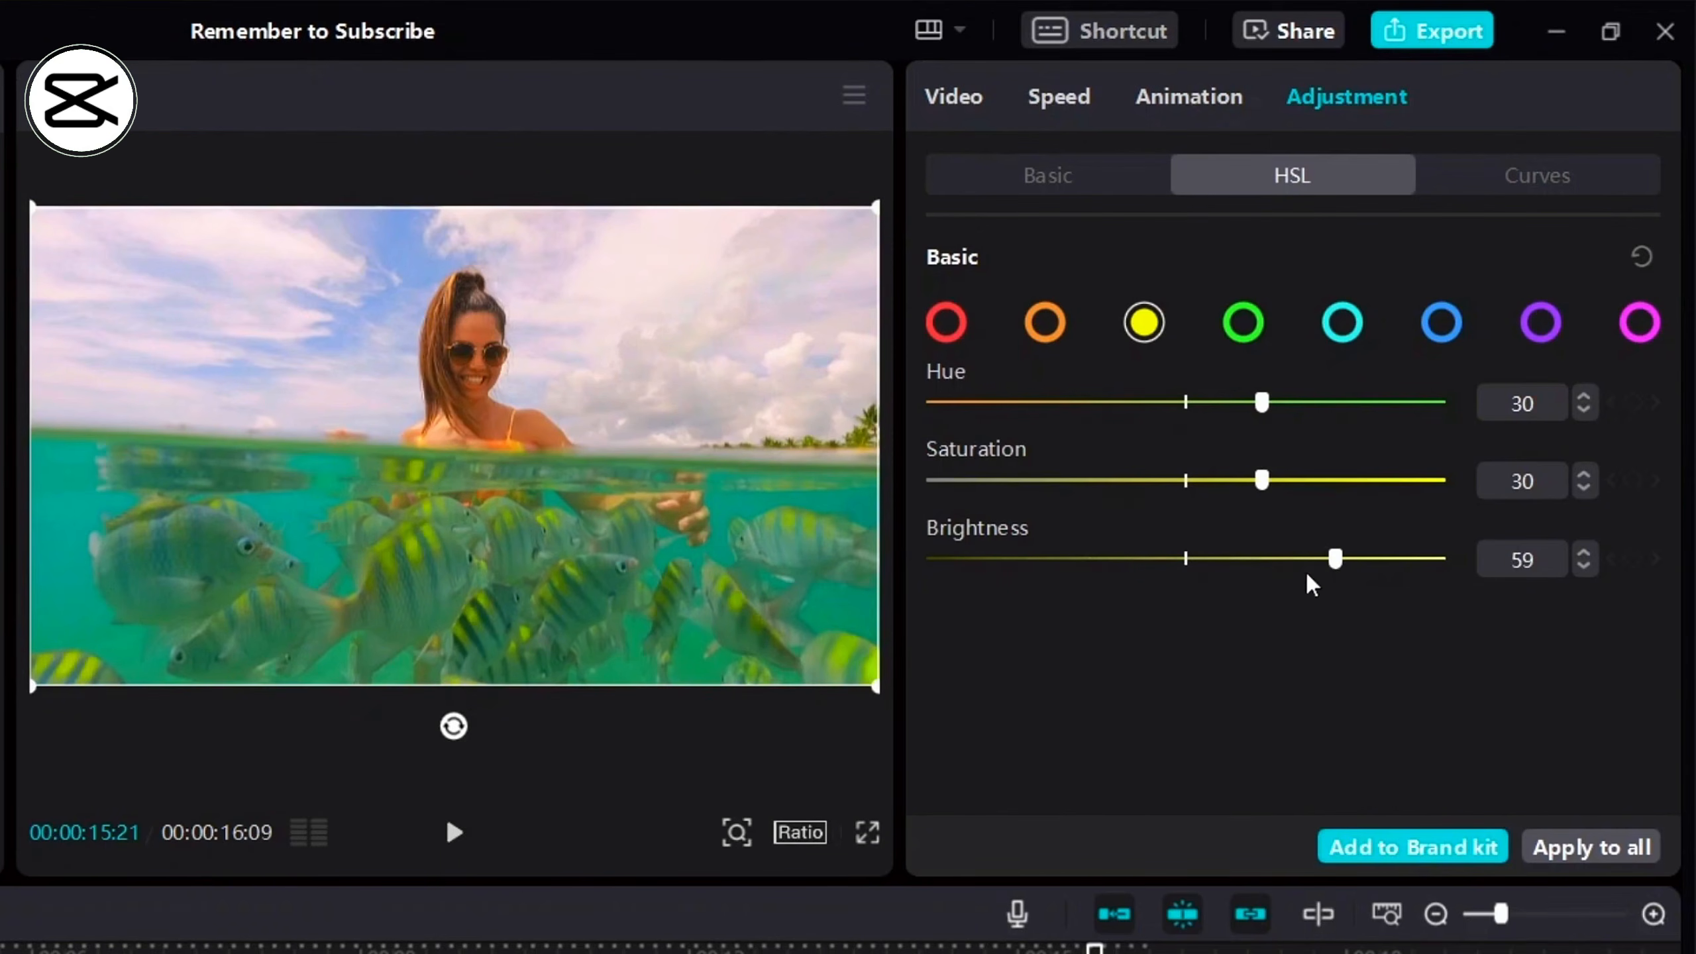
# - Set the green HSL channel to hue -50, saturation 10 and brightness -30
pyautogui.click(1243, 331)
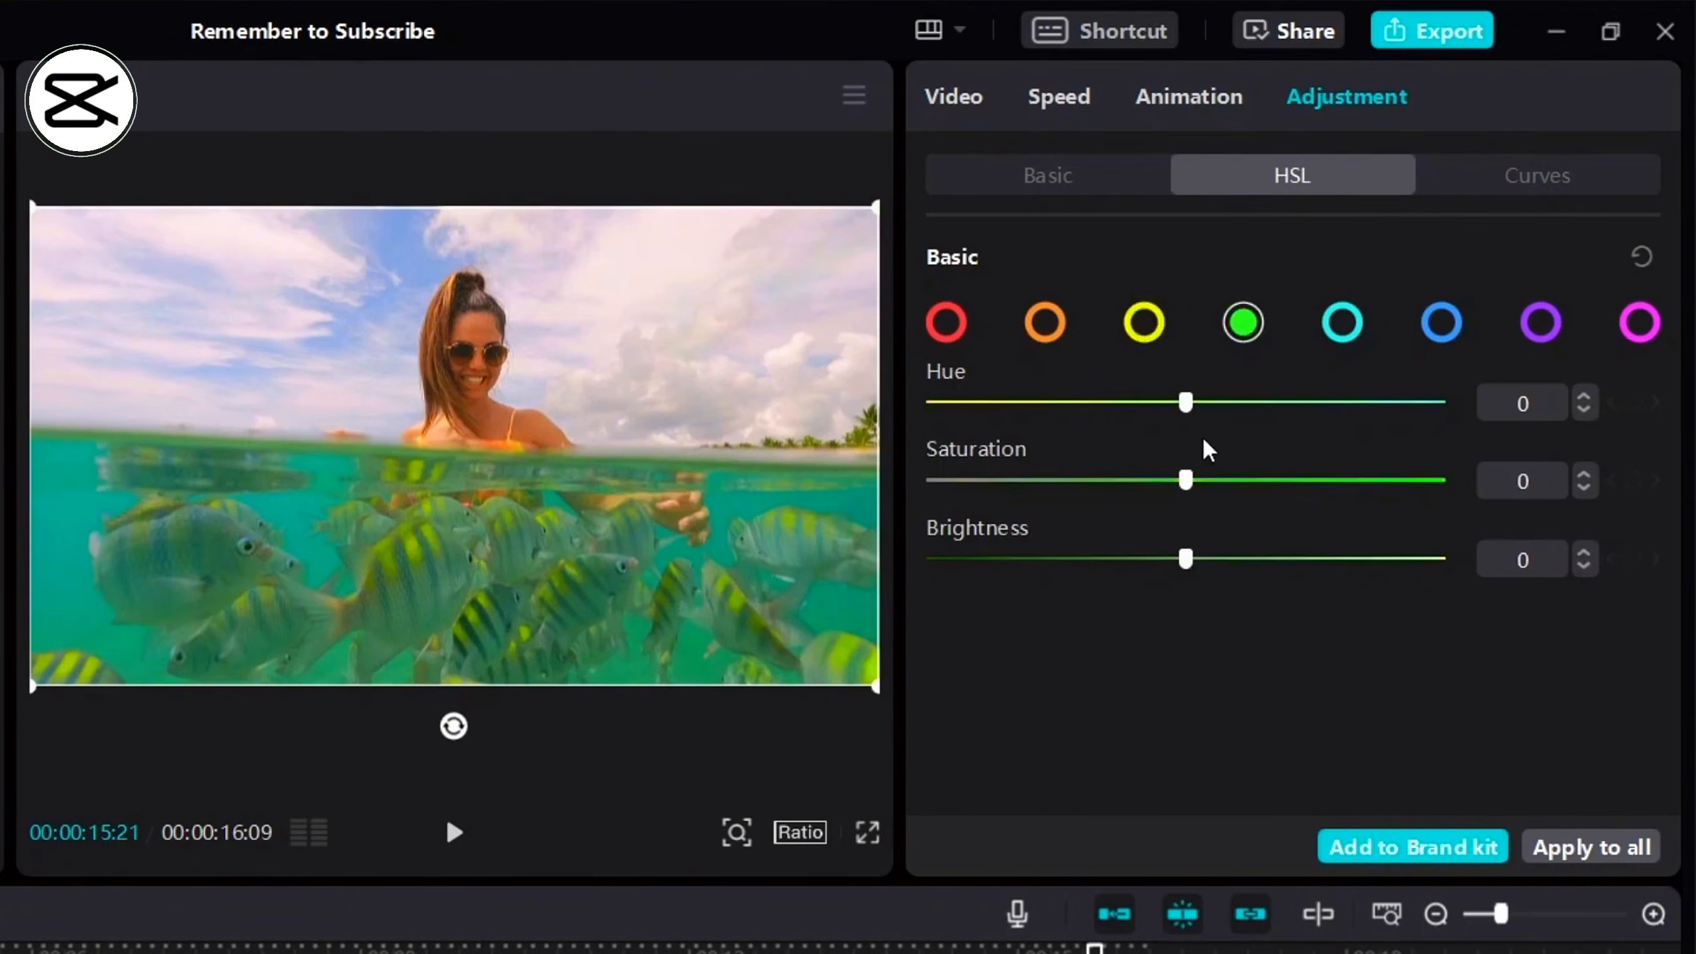
pyautogui.moveTo(1187, 407); pyautogui.dragTo(1215, 404)
pyautogui.moveTo(1437, 424); pyautogui.dragTo(1057, 458)
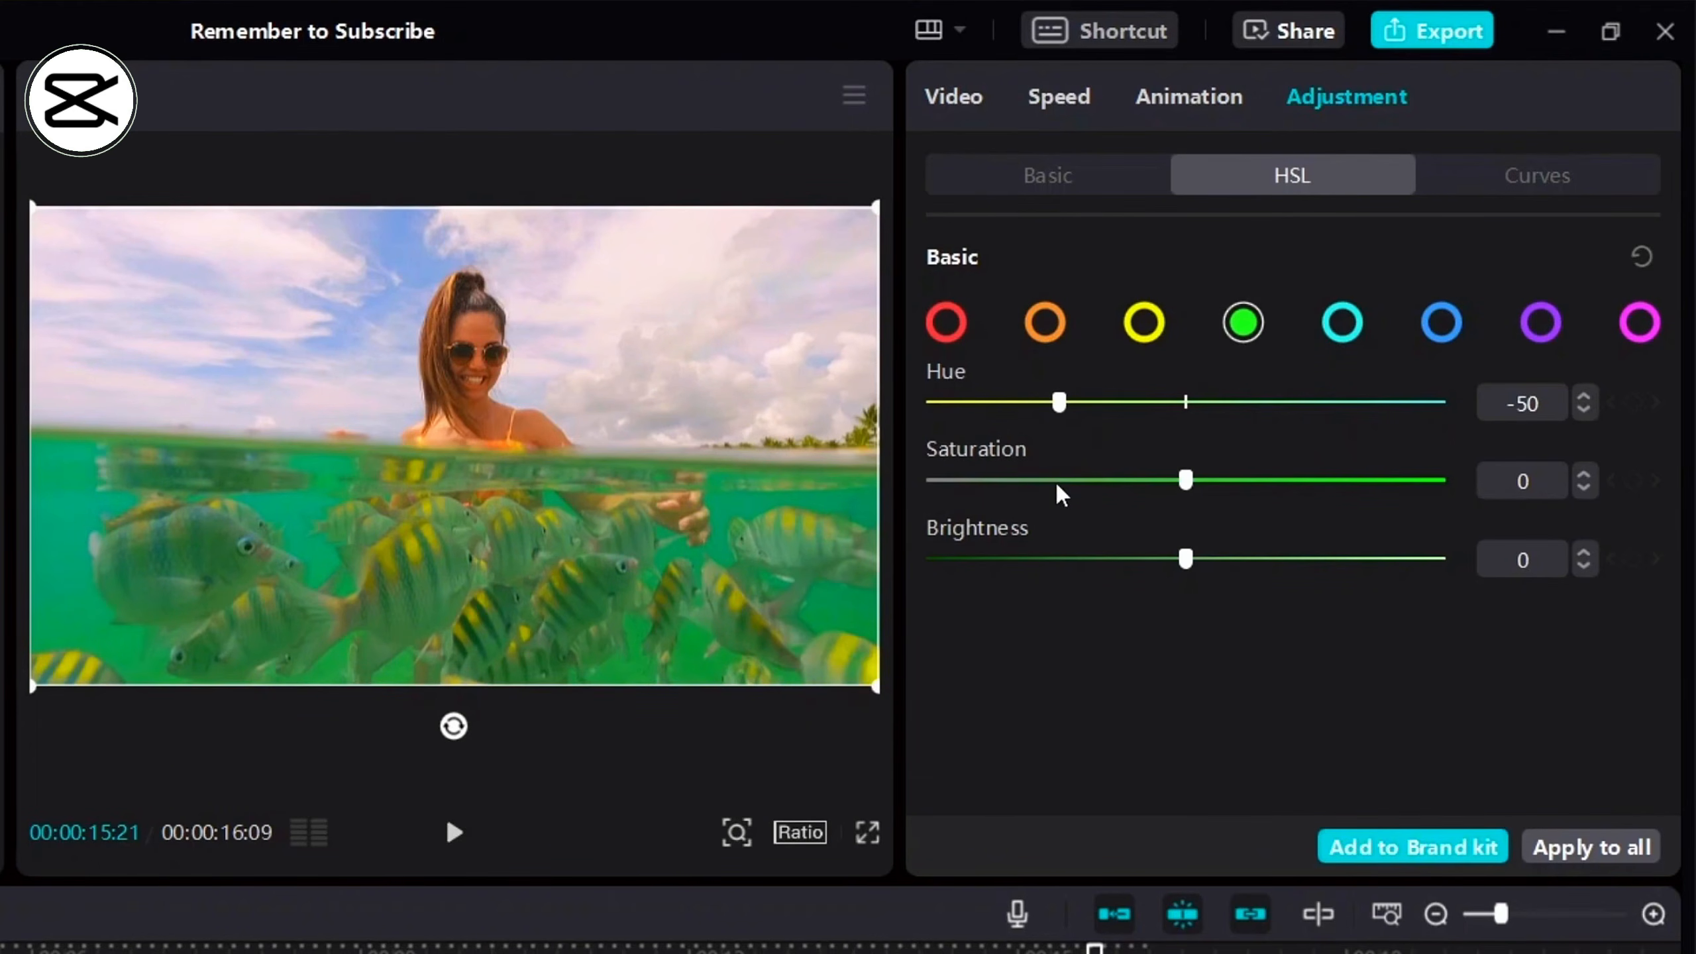
pyautogui.moveTo(1186, 481); pyautogui.dragTo(1103, 564)
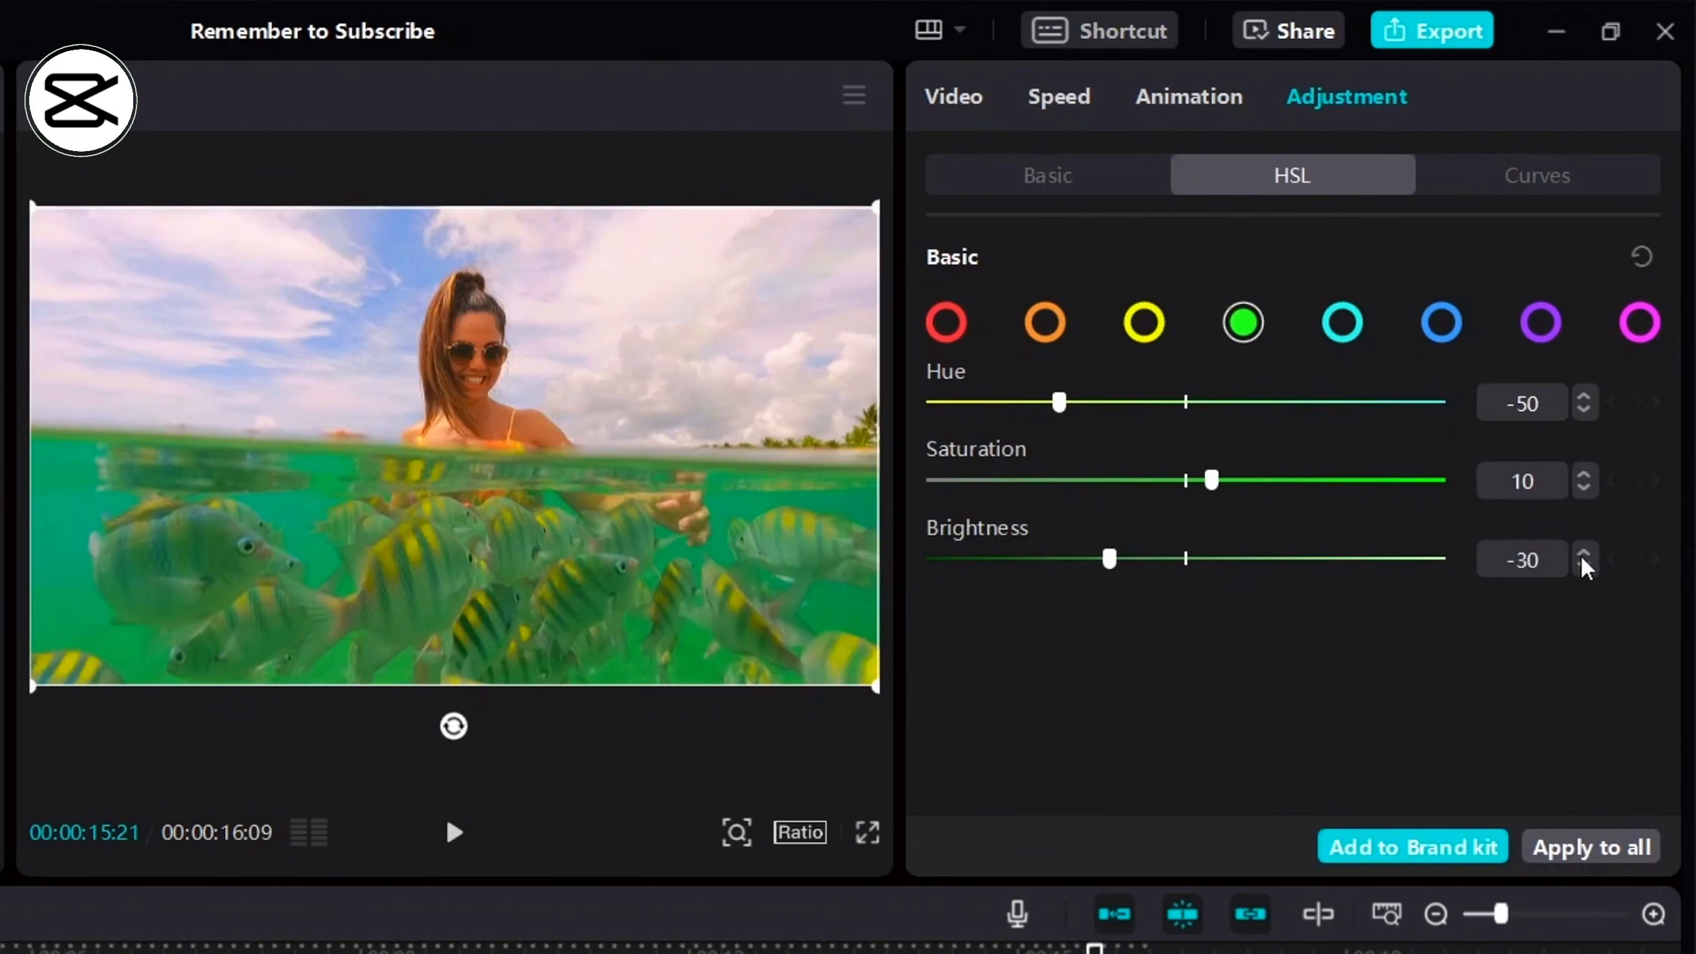
# - Set the cyan HSL channel's hue and saturation to 20 each and raise its brightness slightly
pyautogui.click(1355, 337)
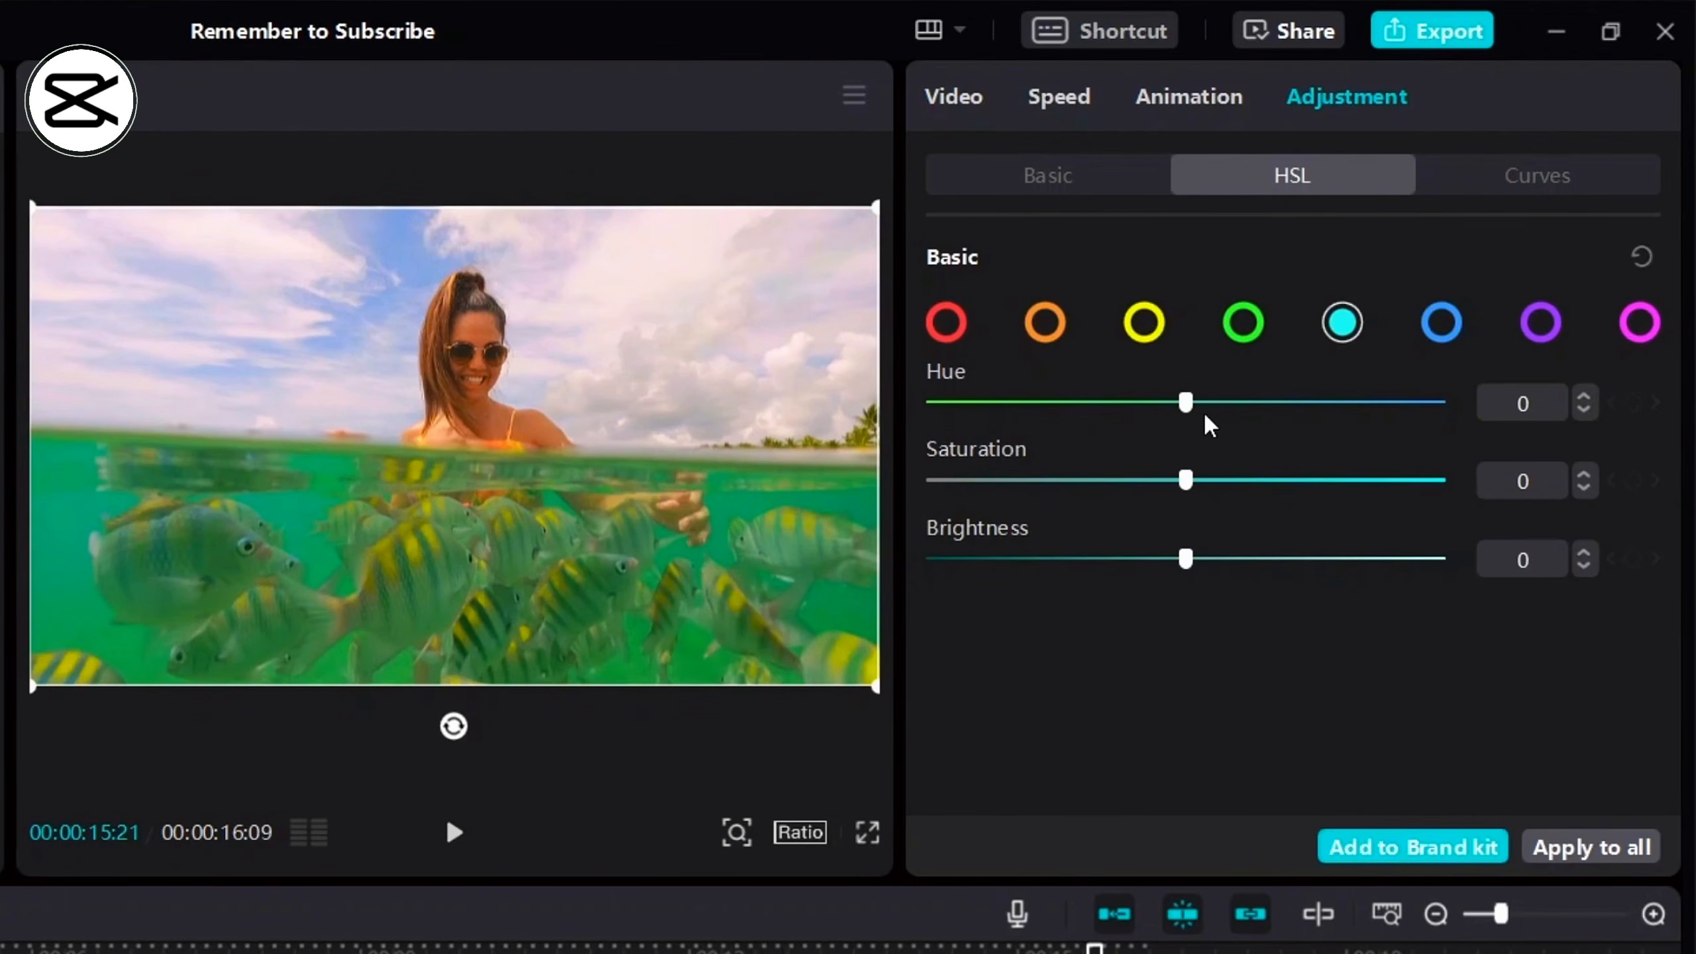
pyautogui.moveTo(1187, 411); pyautogui.dragTo(1233, 431)
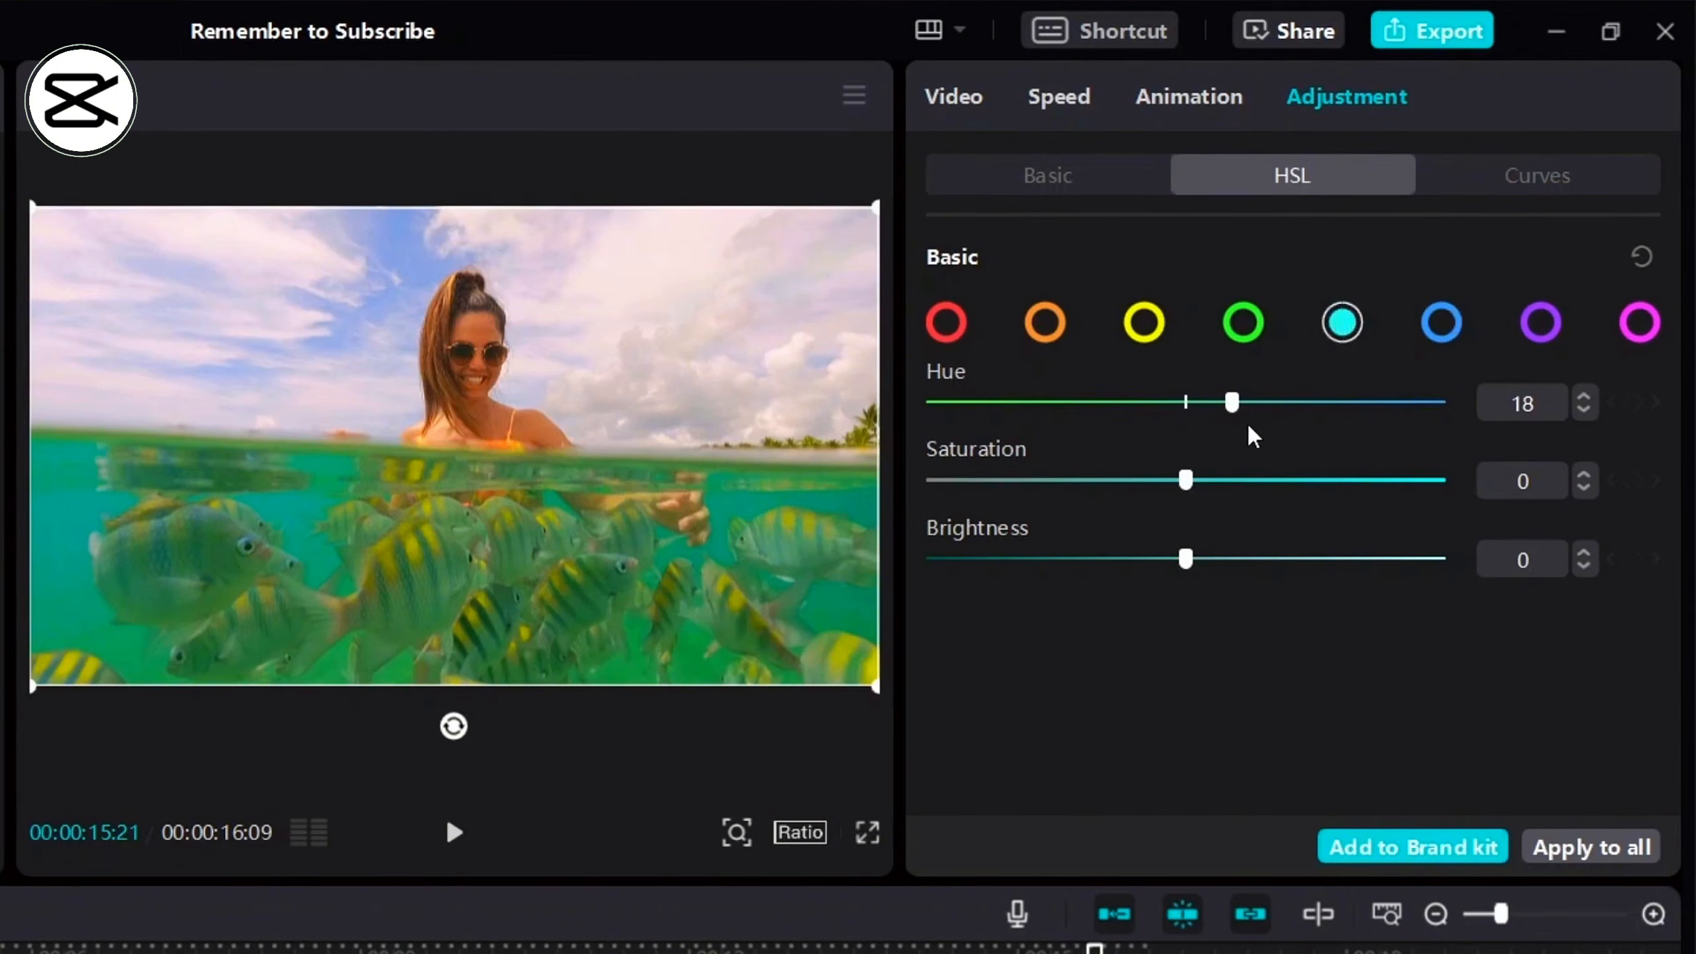
pyautogui.moveTo(1235, 404)
pyautogui.mouseDown()
pyautogui.moveTo(1254, 403)
pyautogui.moveTo(1238, 403)
pyautogui.mouseUp()
pyautogui.moveTo(1193, 484); pyautogui.dragTo(1245, 482)
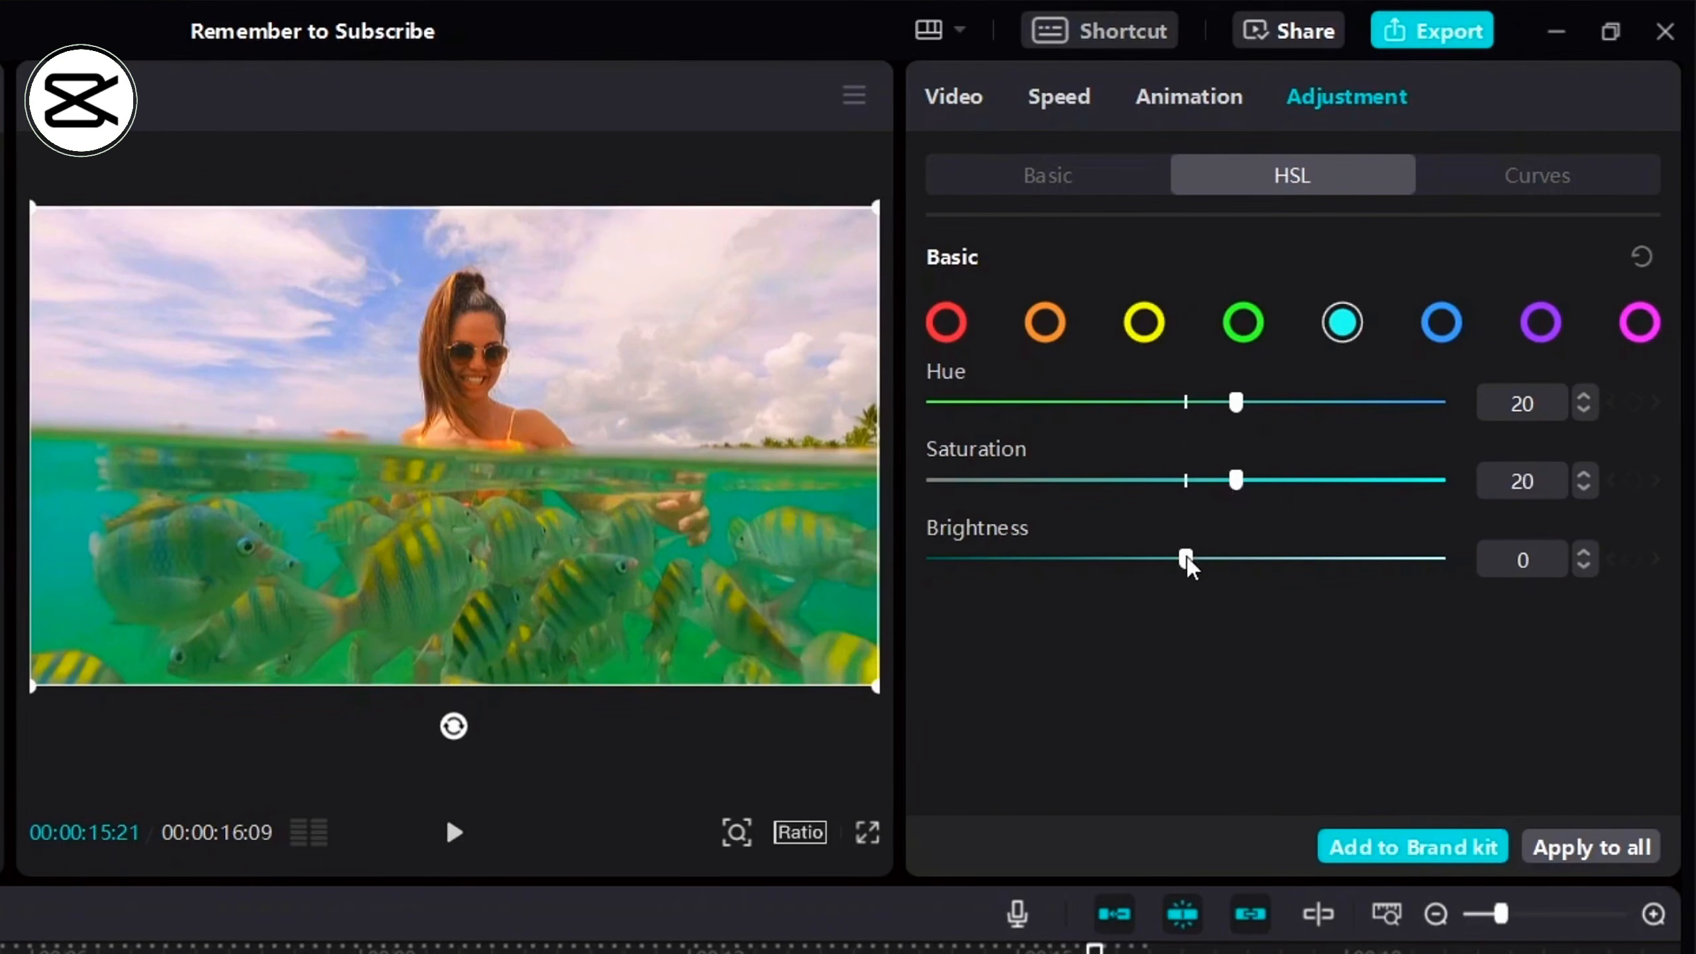
pyautogui.moveTo(1187, 561); pyautogui.dragTo(1215, 595)
# - Set the blue HSL channel to hue -20, saturation 80 and brightness 30
pyautogui.click(1445, 334)
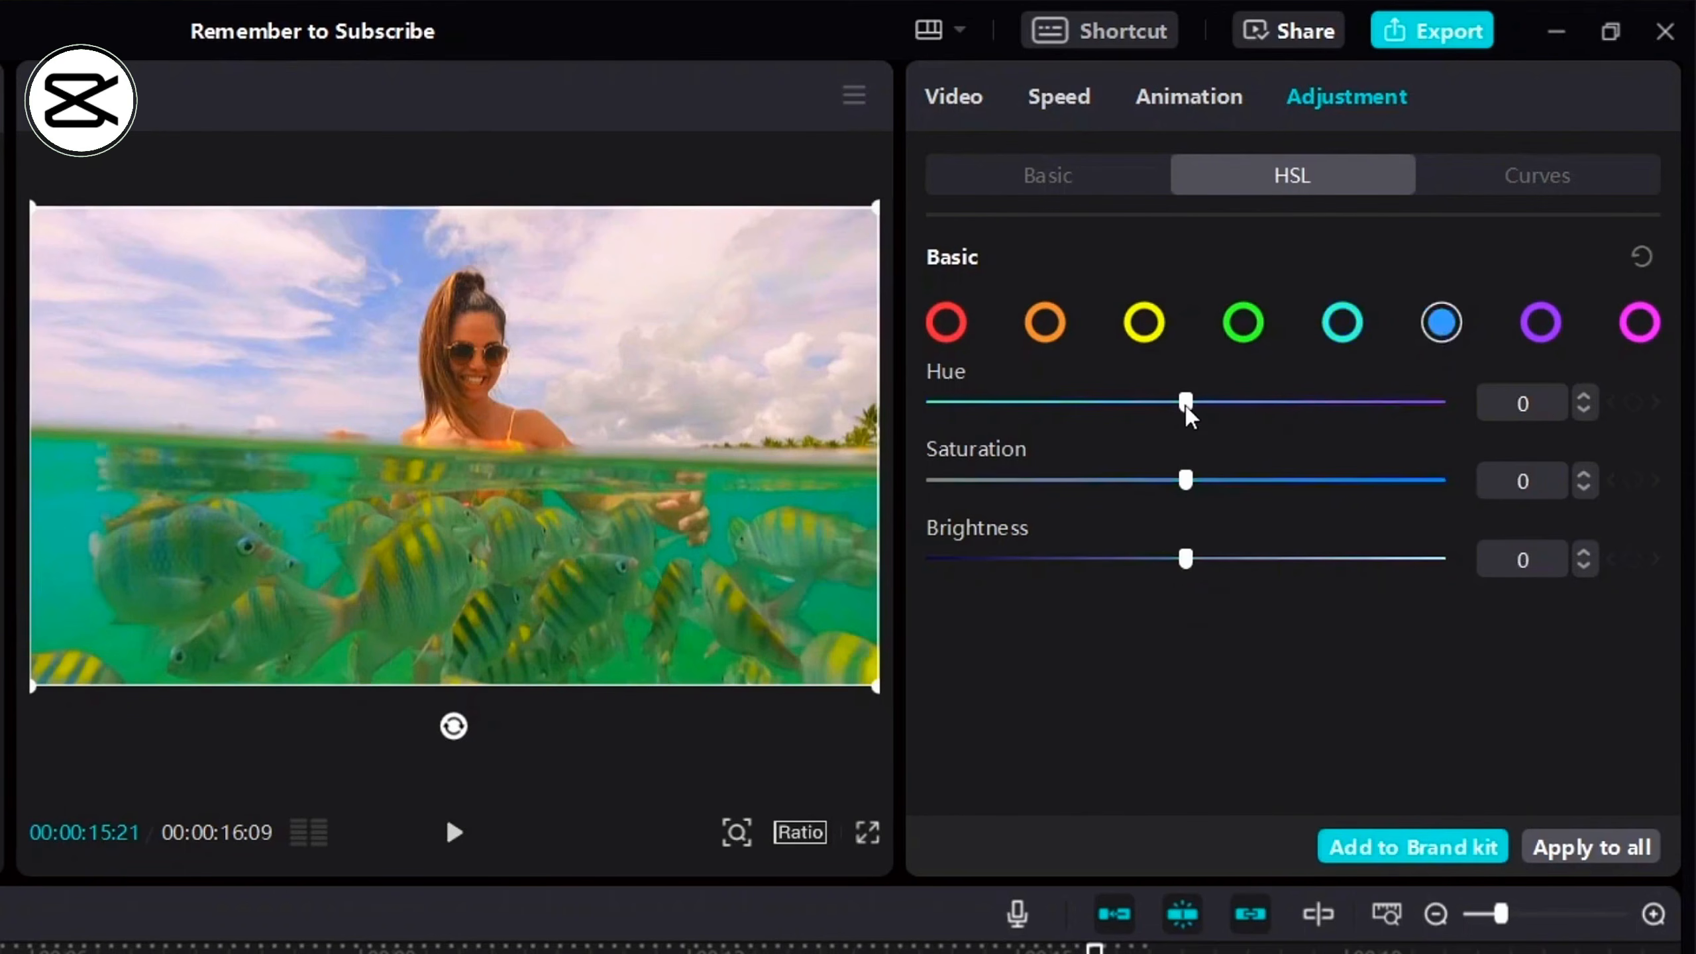
pyautogui.moveTo(1188, 410); pyautogui.dragTo(785, 451)
pyautogui.moveTo(1053, 433); pyautogui.dragTo(1389, 509)
pyautogui.click(1584, 409)
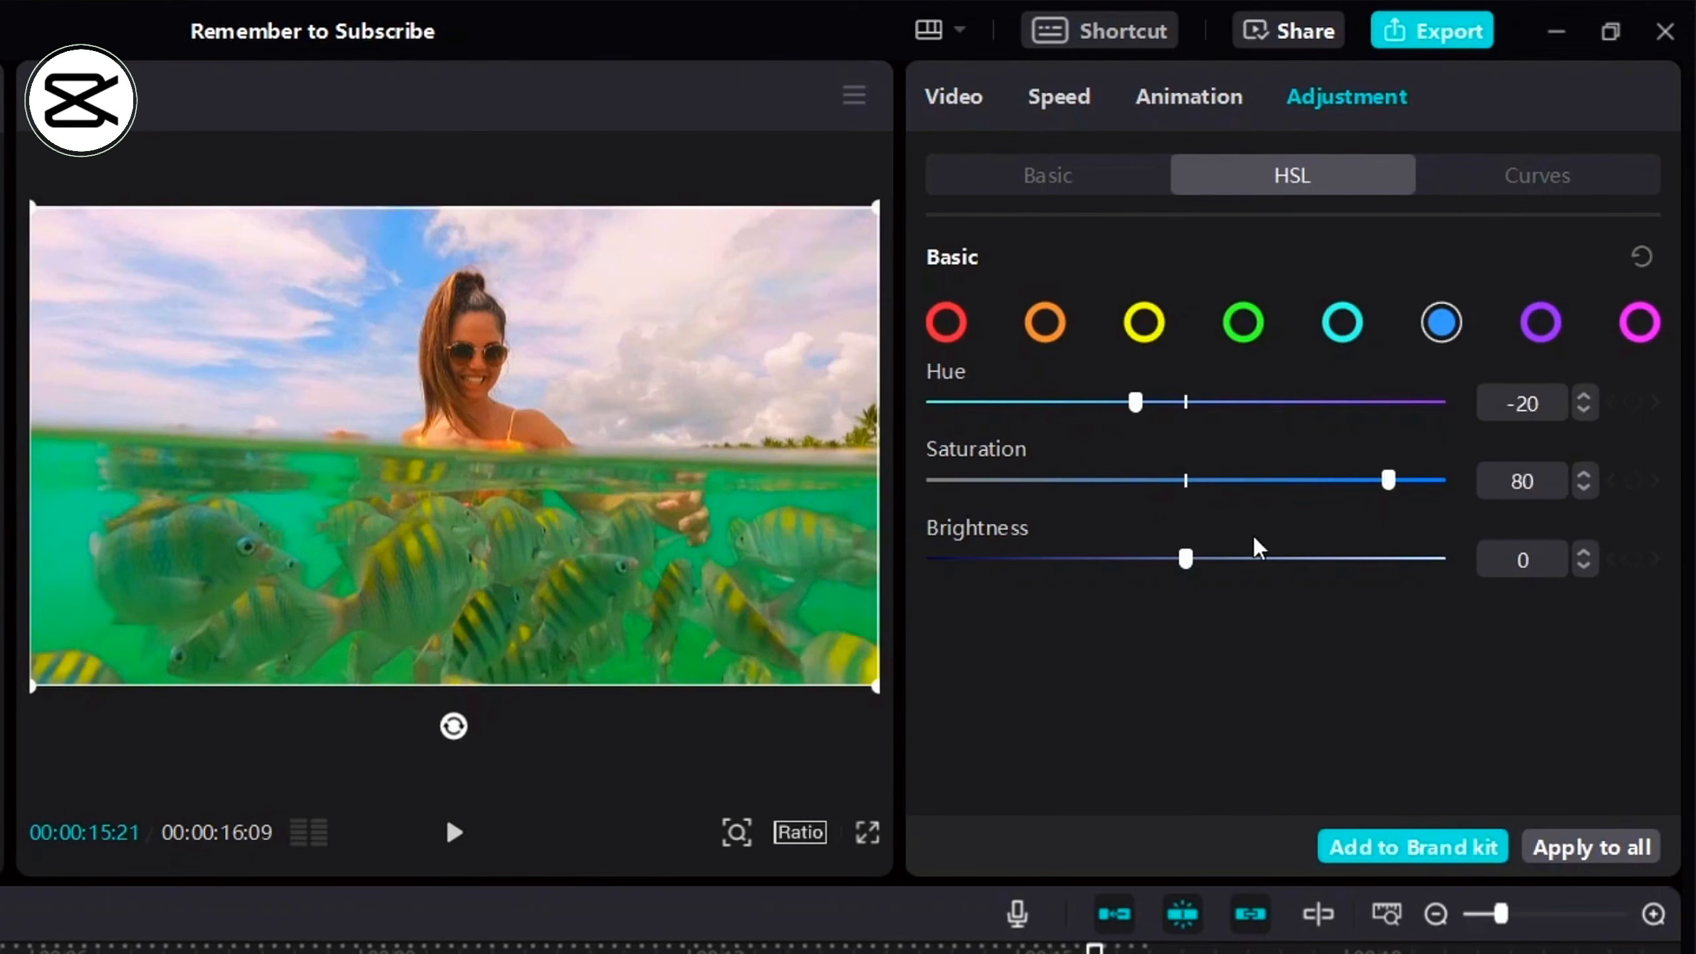
pyautogui.moveTo(1187, 560); pyautogui.dragTo(1261, 587)
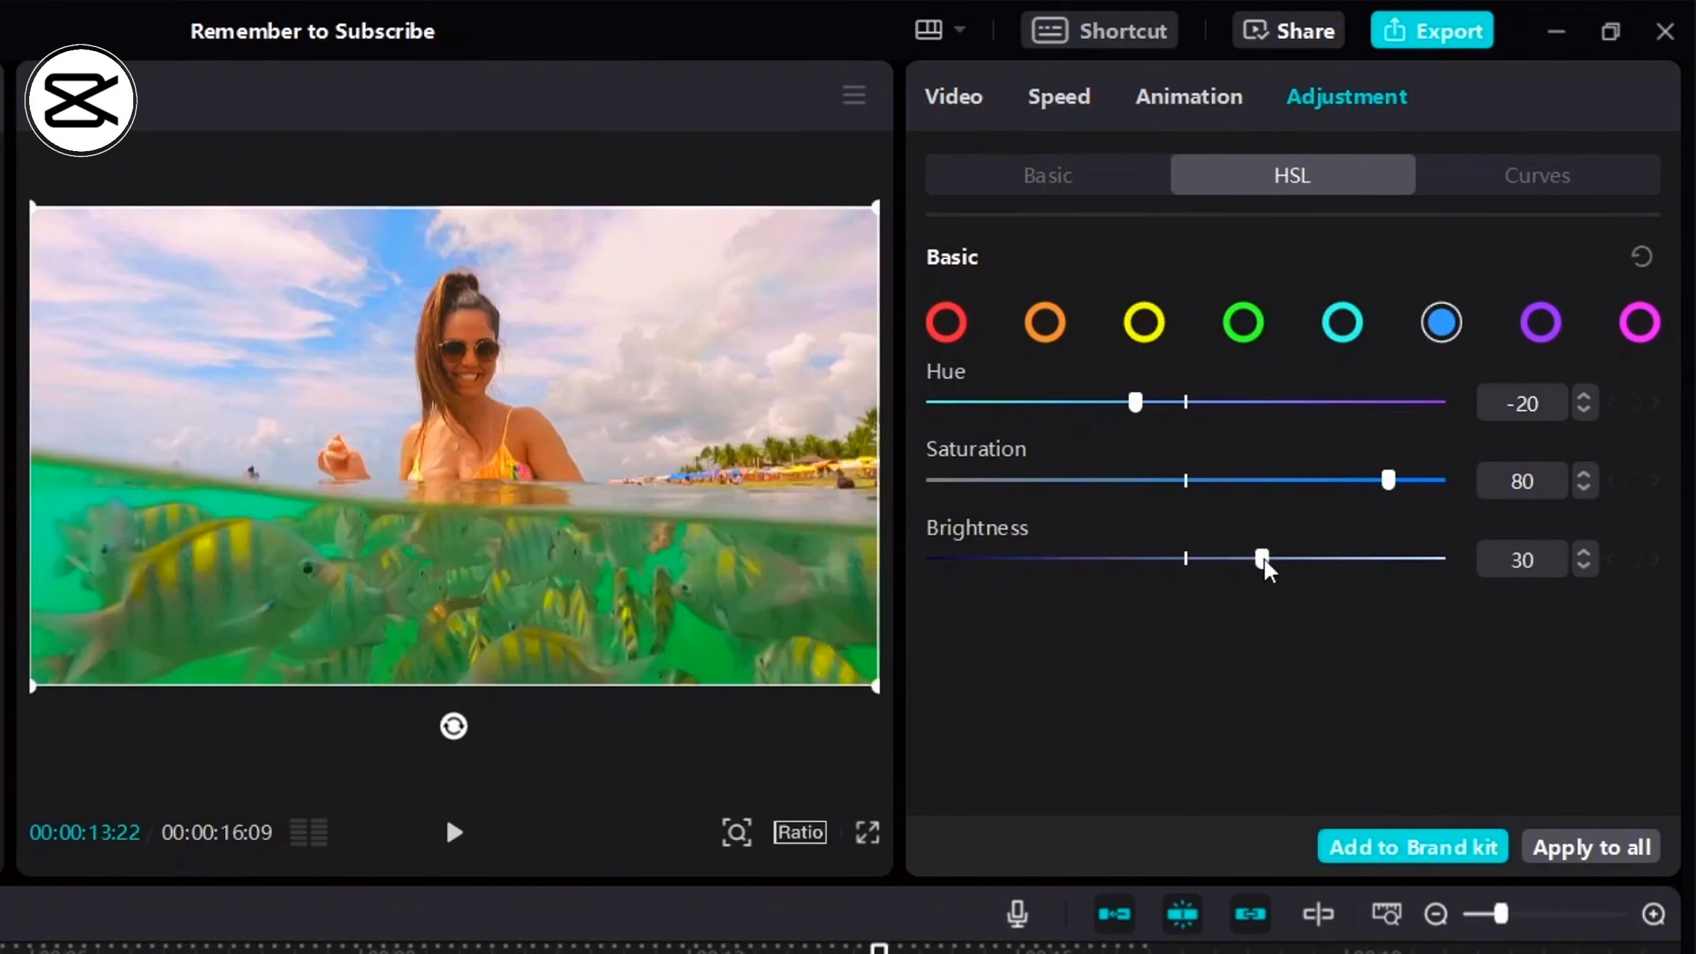
# - Set the purple HSL channel's hue and saturation to 100 each, and try the magenta channel's hue
pyautogui.click(1541, 327)
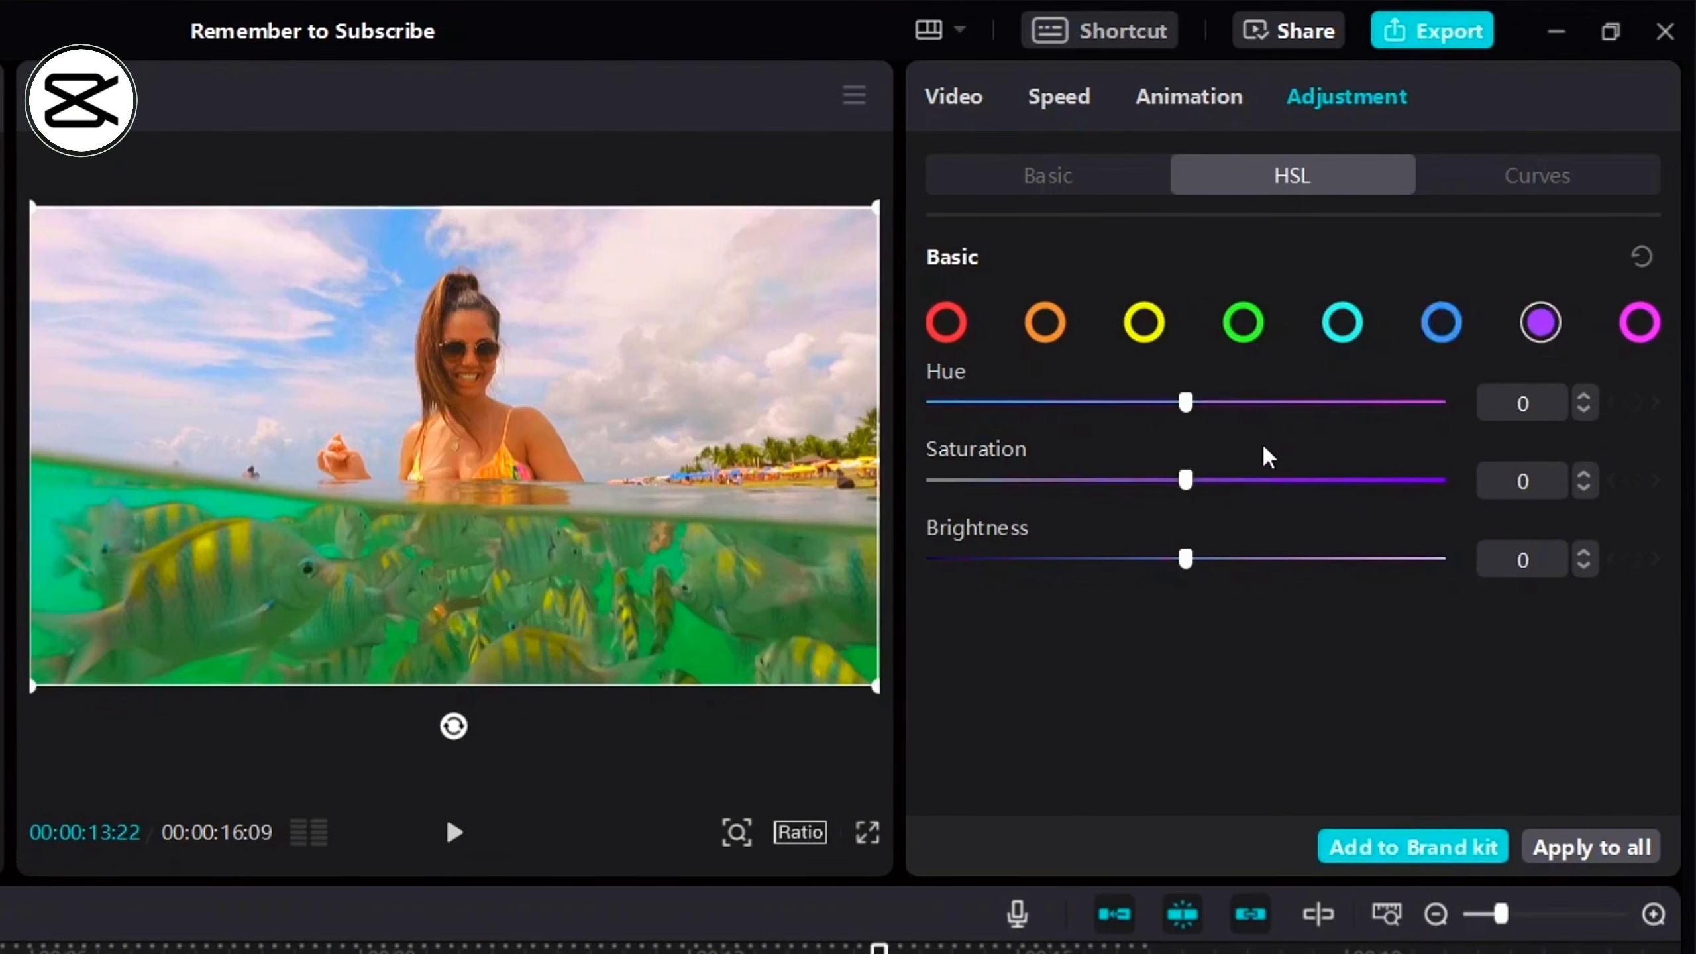
pyautogui.moveTo(1194, 405); pyautogui.dragTo(1501, 439)
pyautogui.moveTo(1192, 418); pyautogui.dragTo(1462, 412)
pyautogui.moveTo(1186, 481); pyautogui.dragTo(1574, 494)
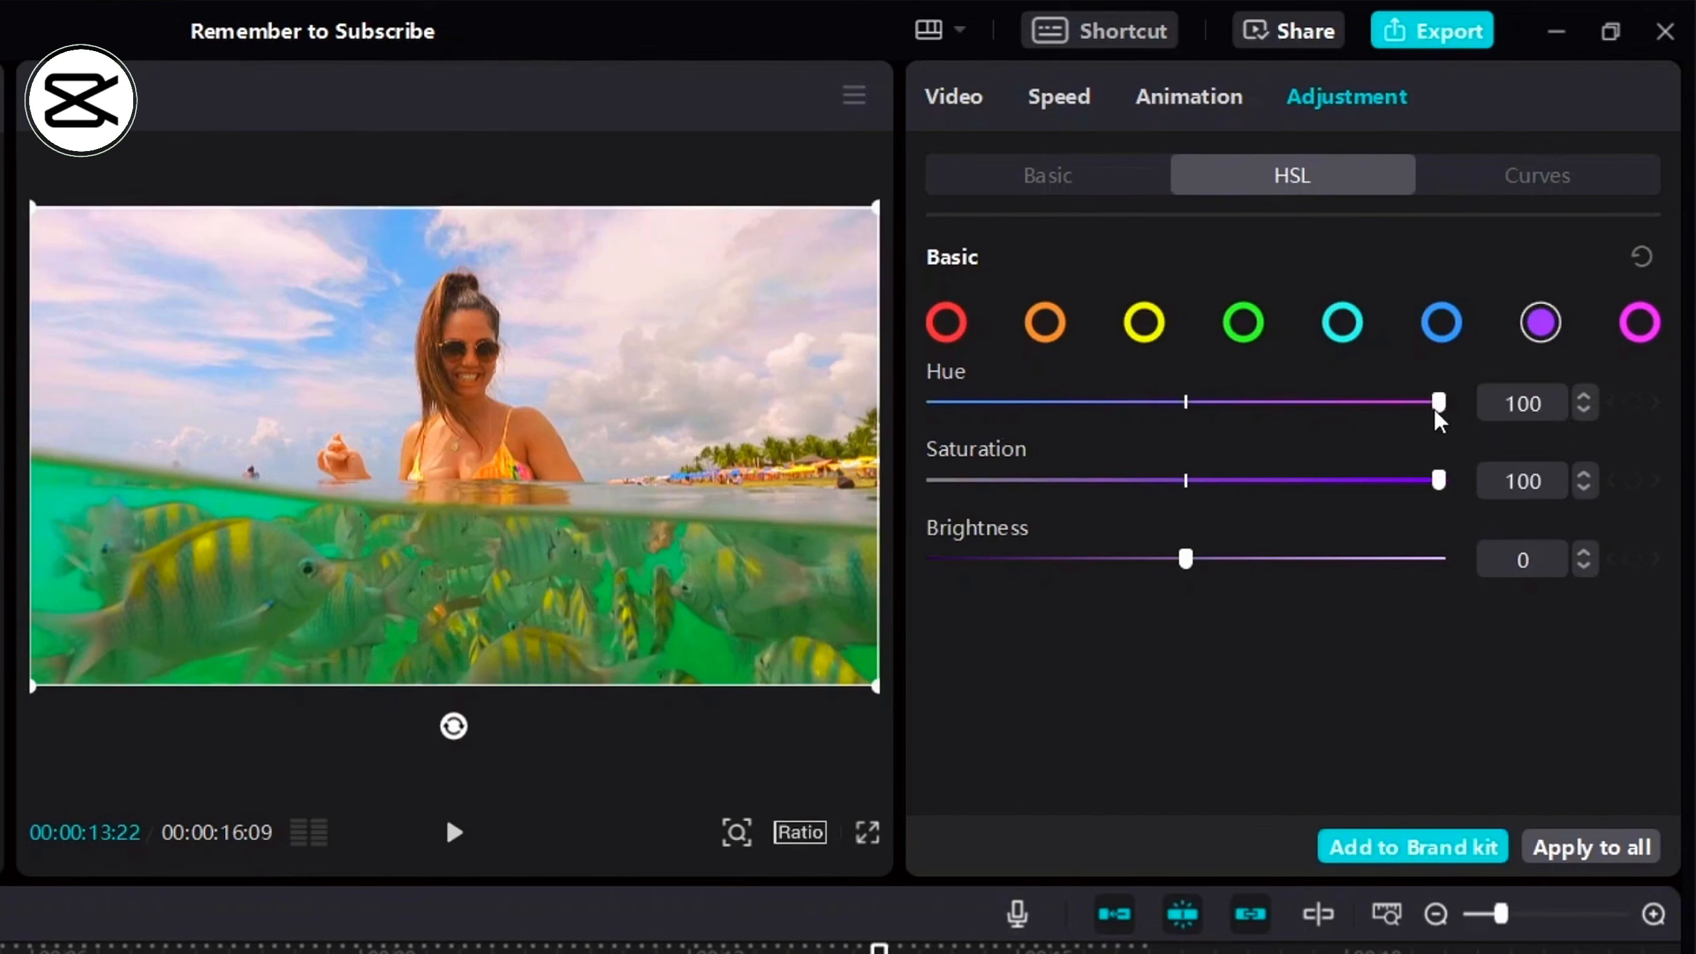
pyautogui.moveTo(1437, 409); pyautogui.dragTo(1497, 417)
pyautogui.moveTo(1187, 560); pyautogui.dragTo(1438, 404)
pyautogui.click(1639, 326)
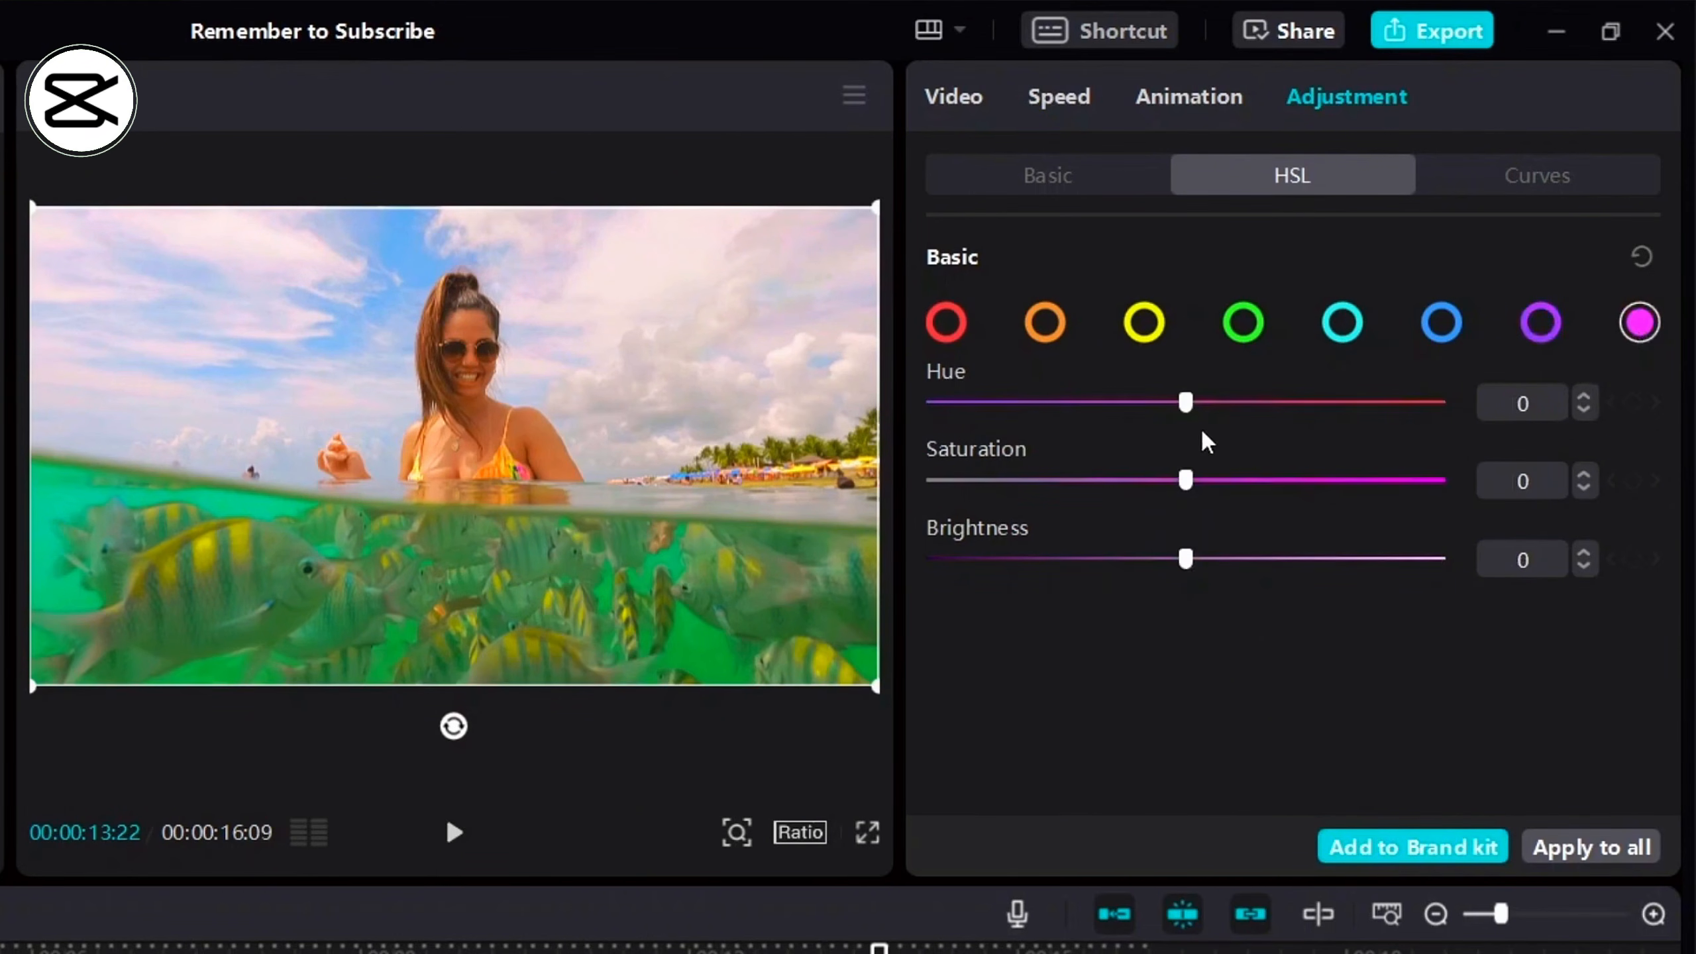
pyautogui.moveTo(1186, 402)
pyautogui.mouseDown()
pyautogui.moveTo(1269, 416)
pyautogui.moveTo(1185, 416)
pyautogui.moveTo(1547, 421)
pyautogui.moveTo(1083, 427)
pyautogui.moveTo(1326, 428)
pyautogui.moveTo(1171, 428)
pyautogui.moveTo(1192, 421)
pyautogui.mouseUp()
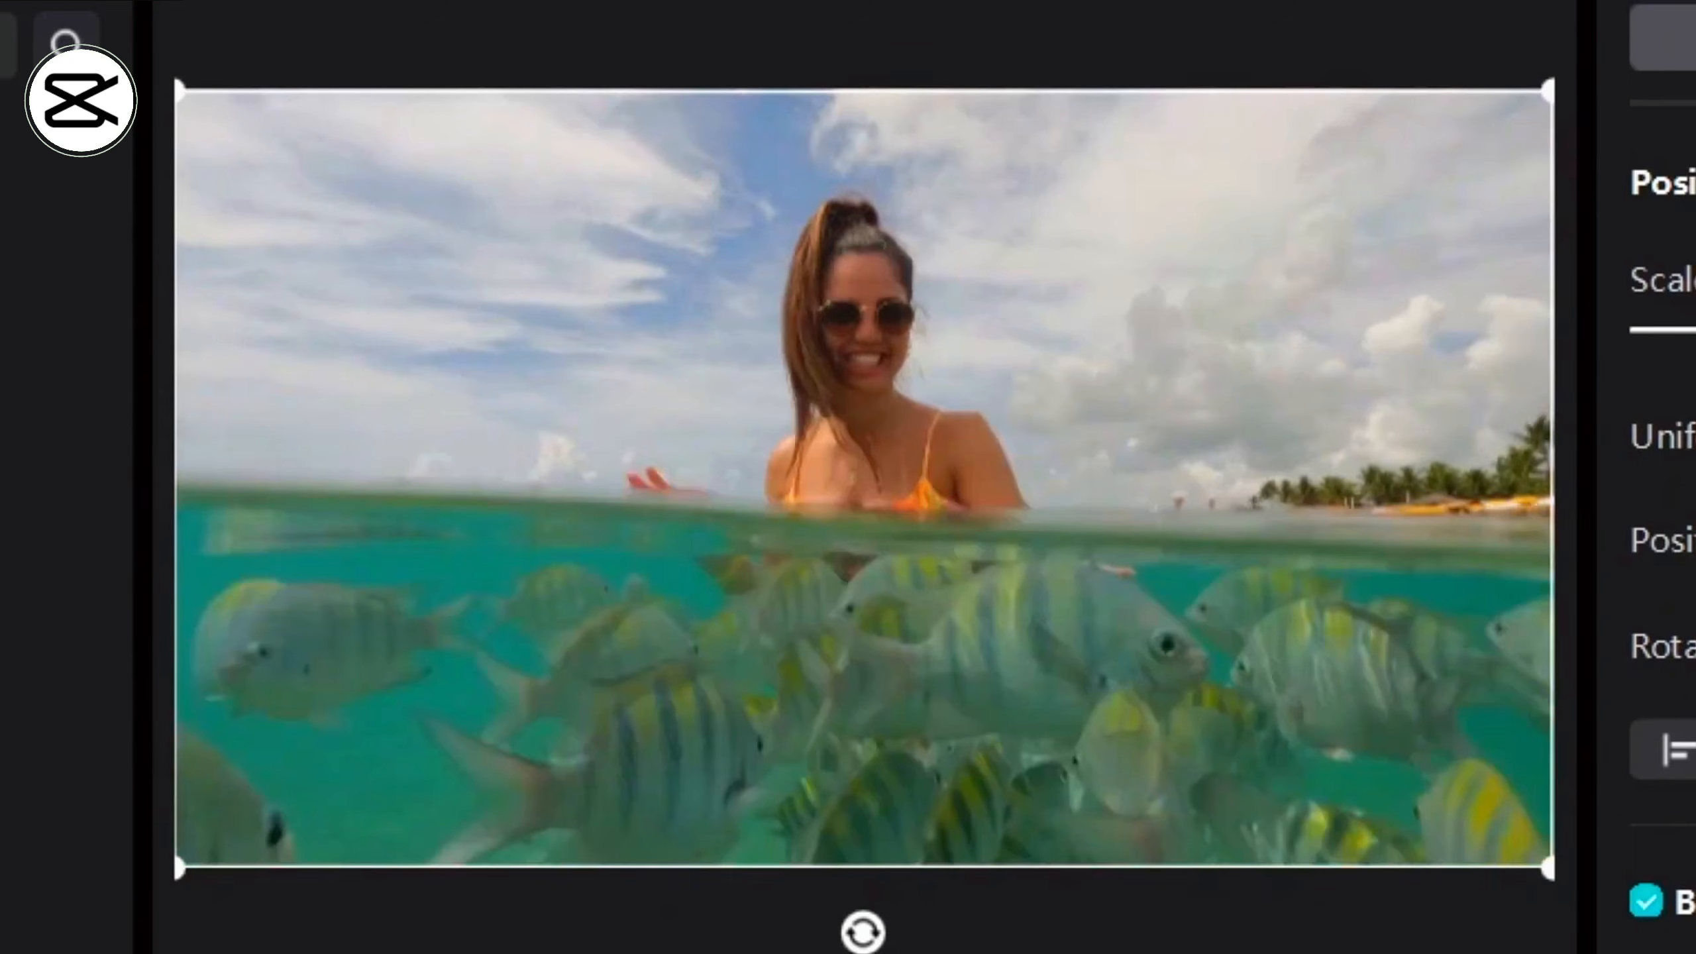
# - Play the original and the color-graded fishes clip to compare them
pyautogui.press('space')
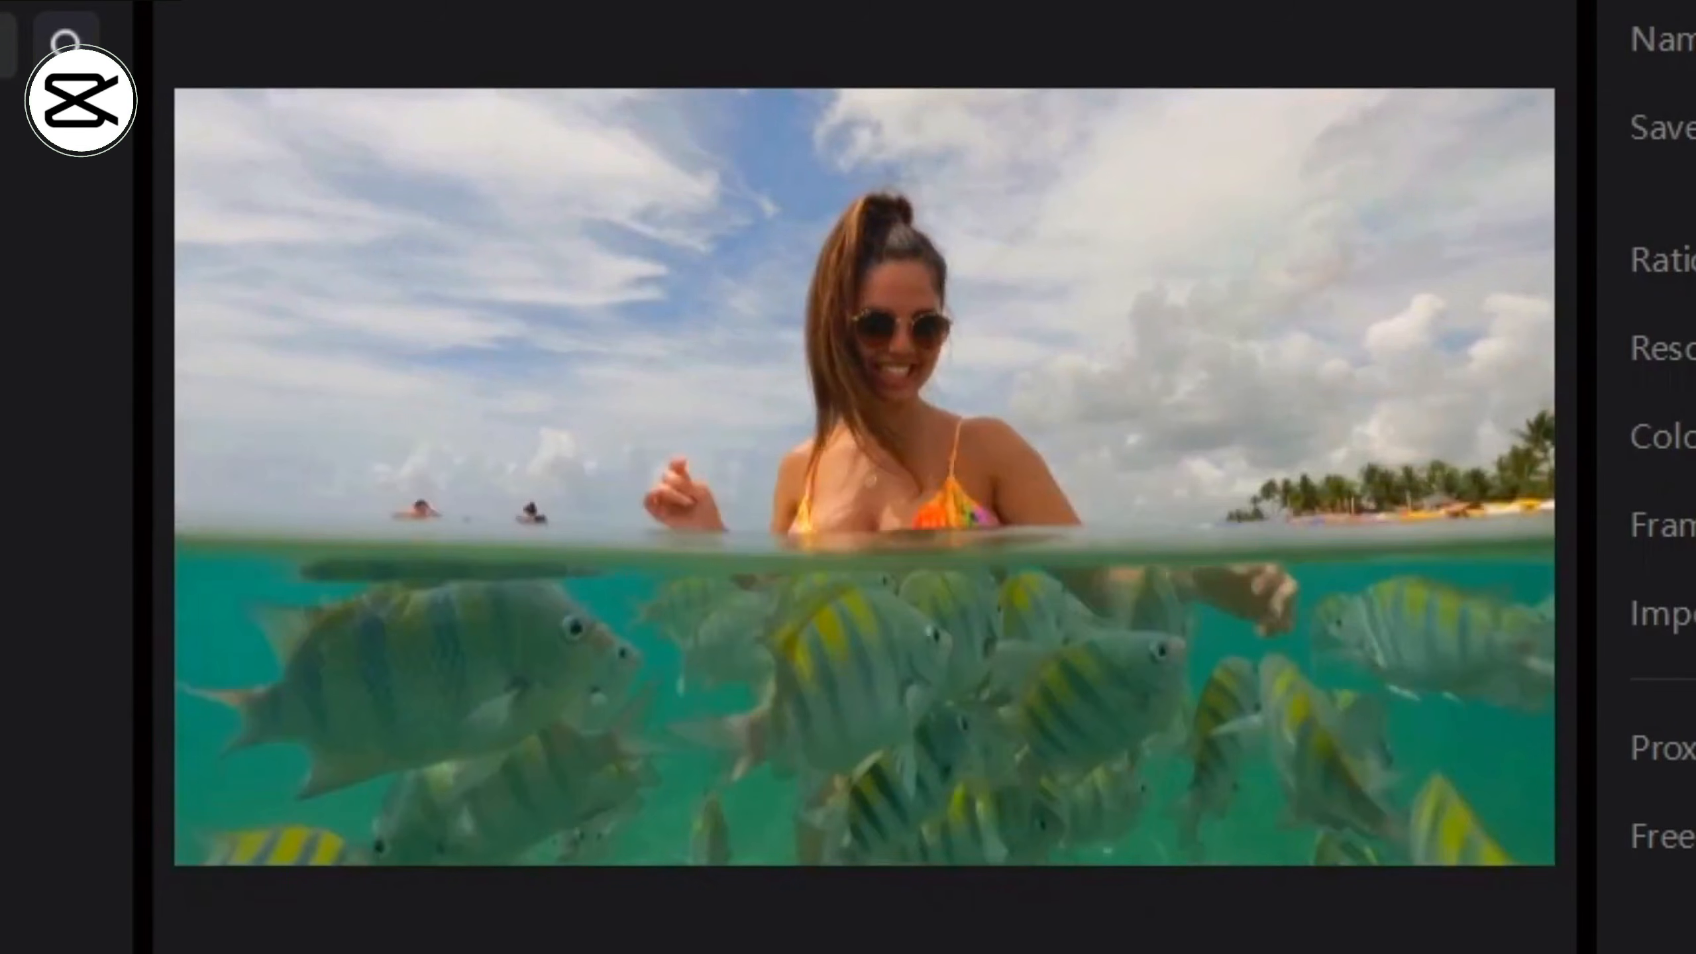
pyautogui.press('space')
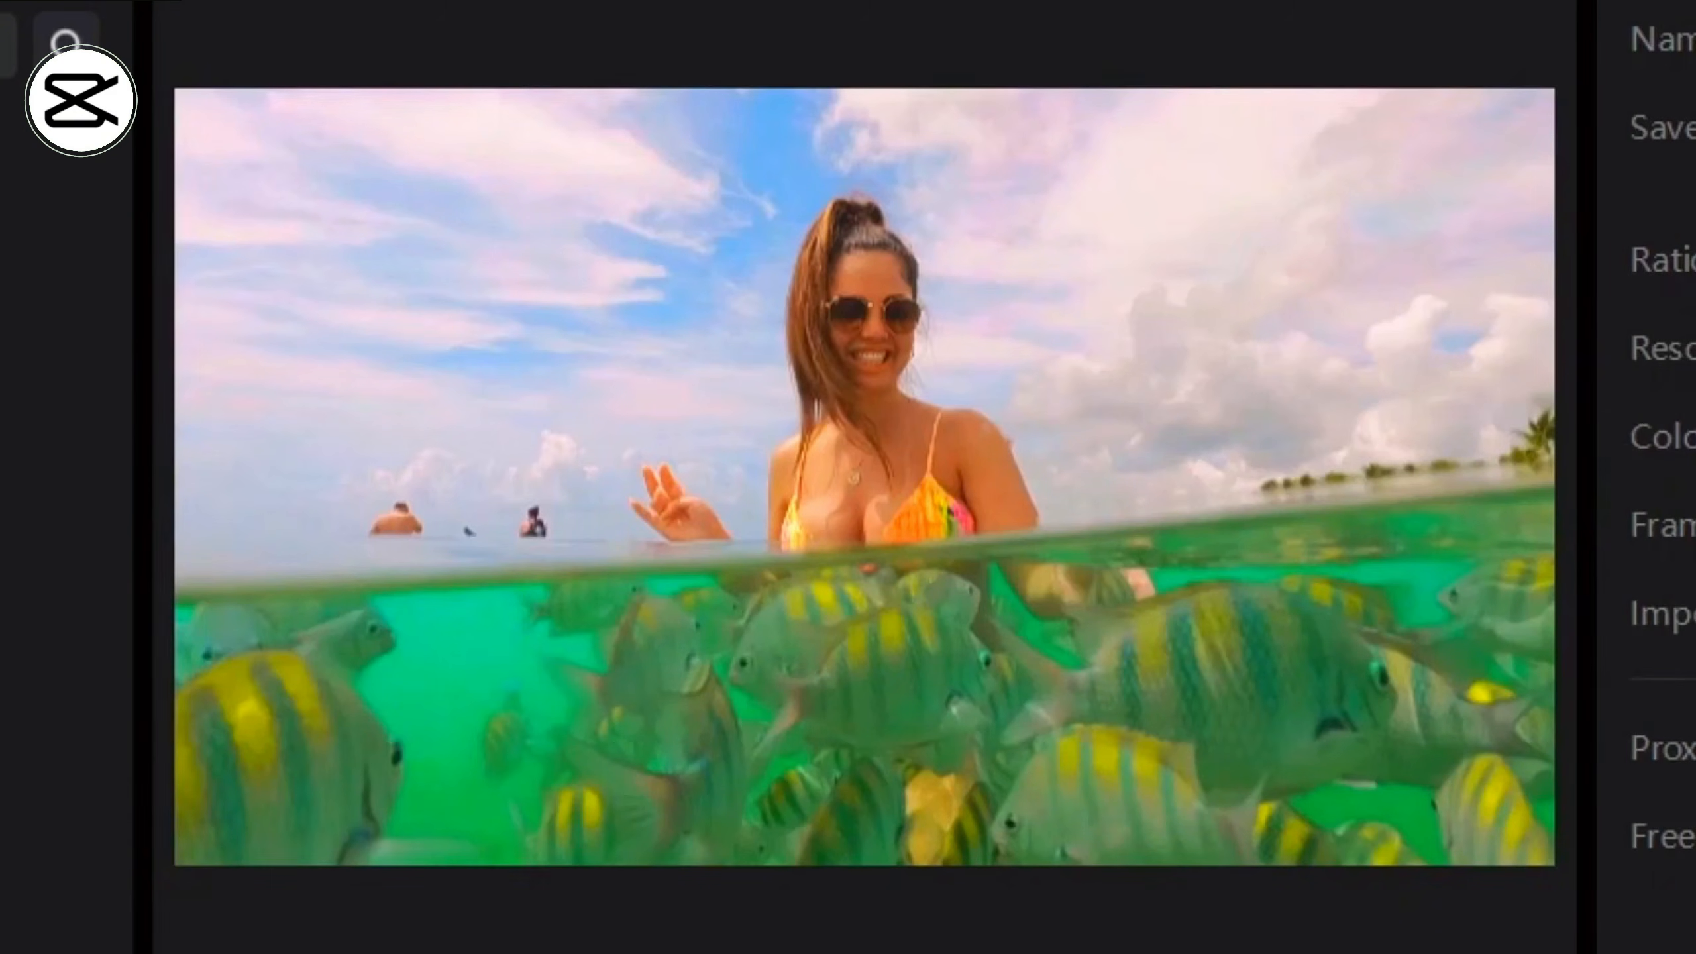